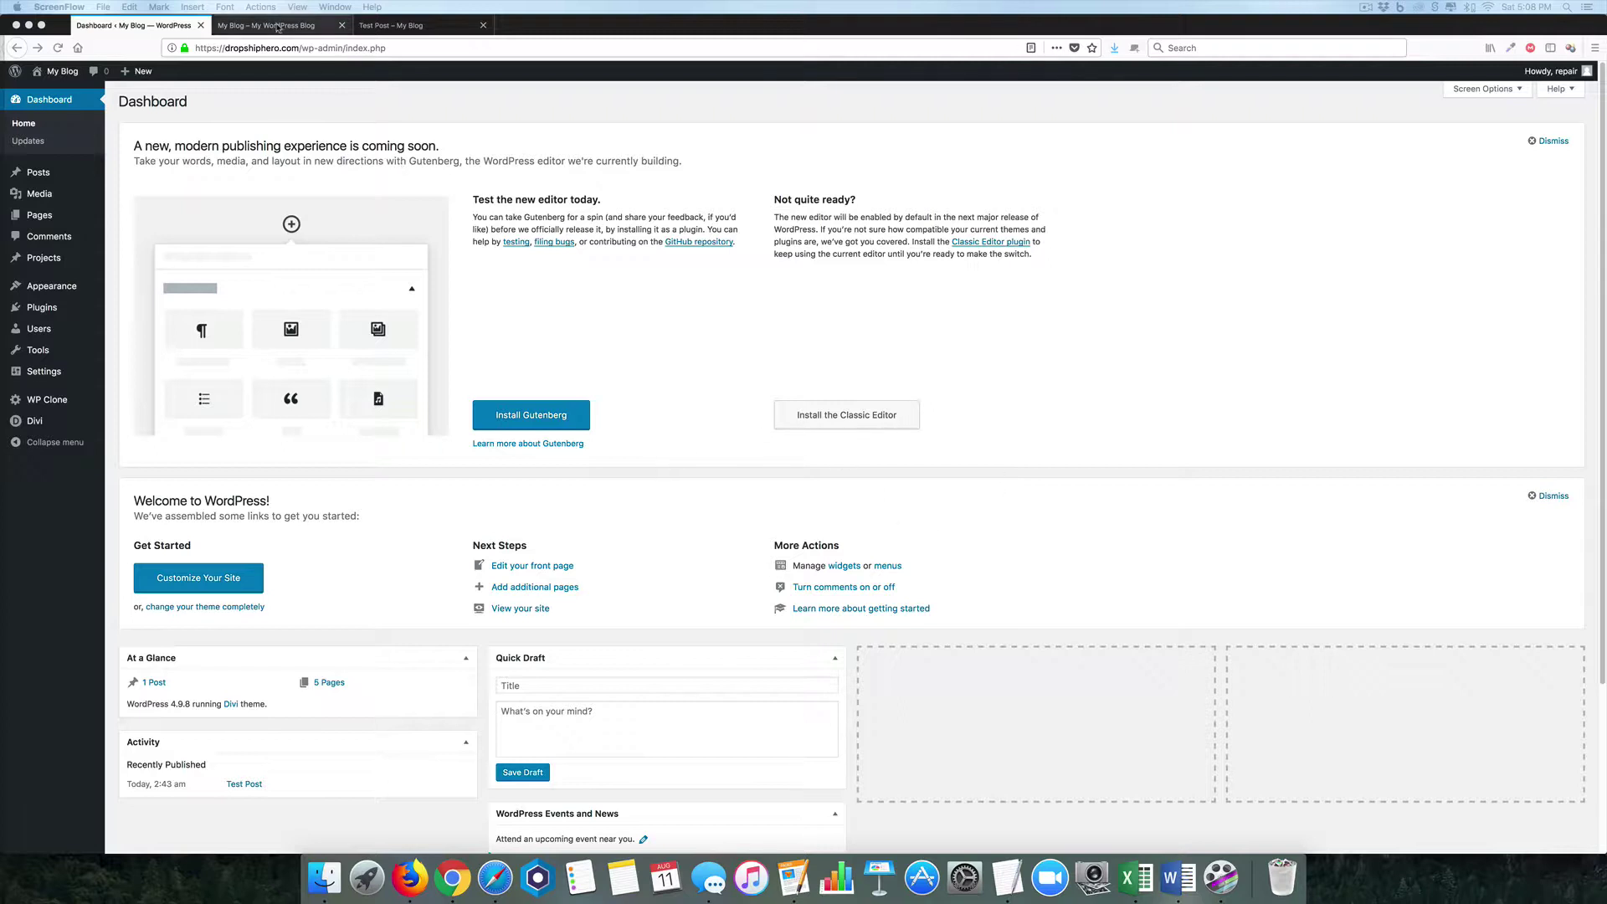
# Step: Scroll the site homepage down to review its footer menu
pyautogui.click(479, 232)
pyautogui.hotkey('ctrl', 'Tab')
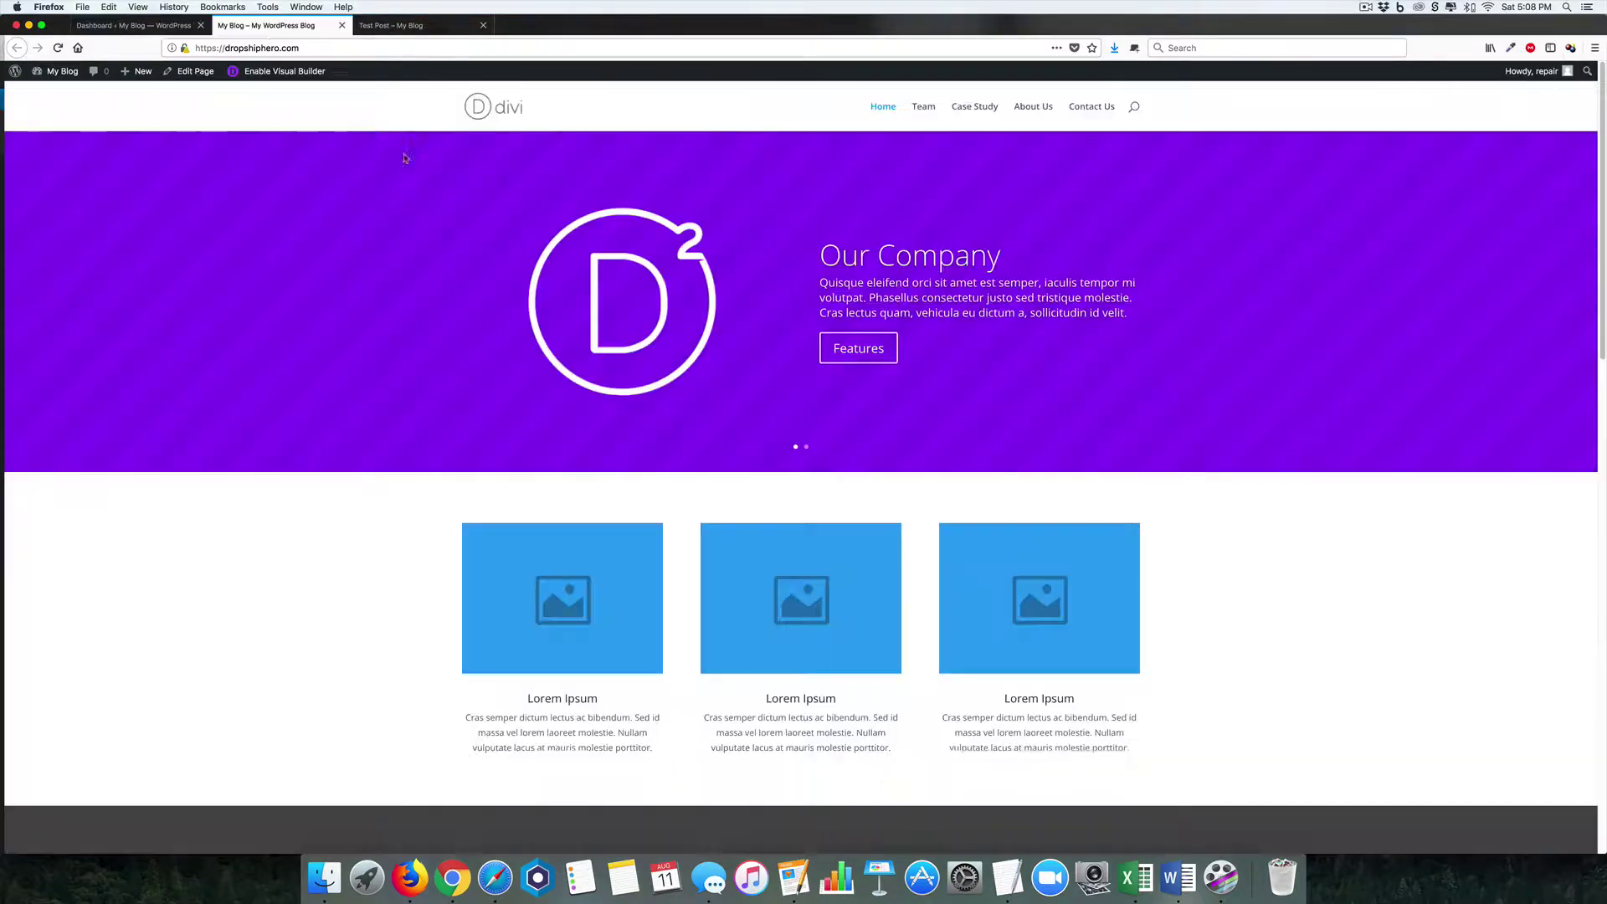
pyautogui.scroll(-5, 639, 329)
pyautogui.scroll(-10, 639, 329)
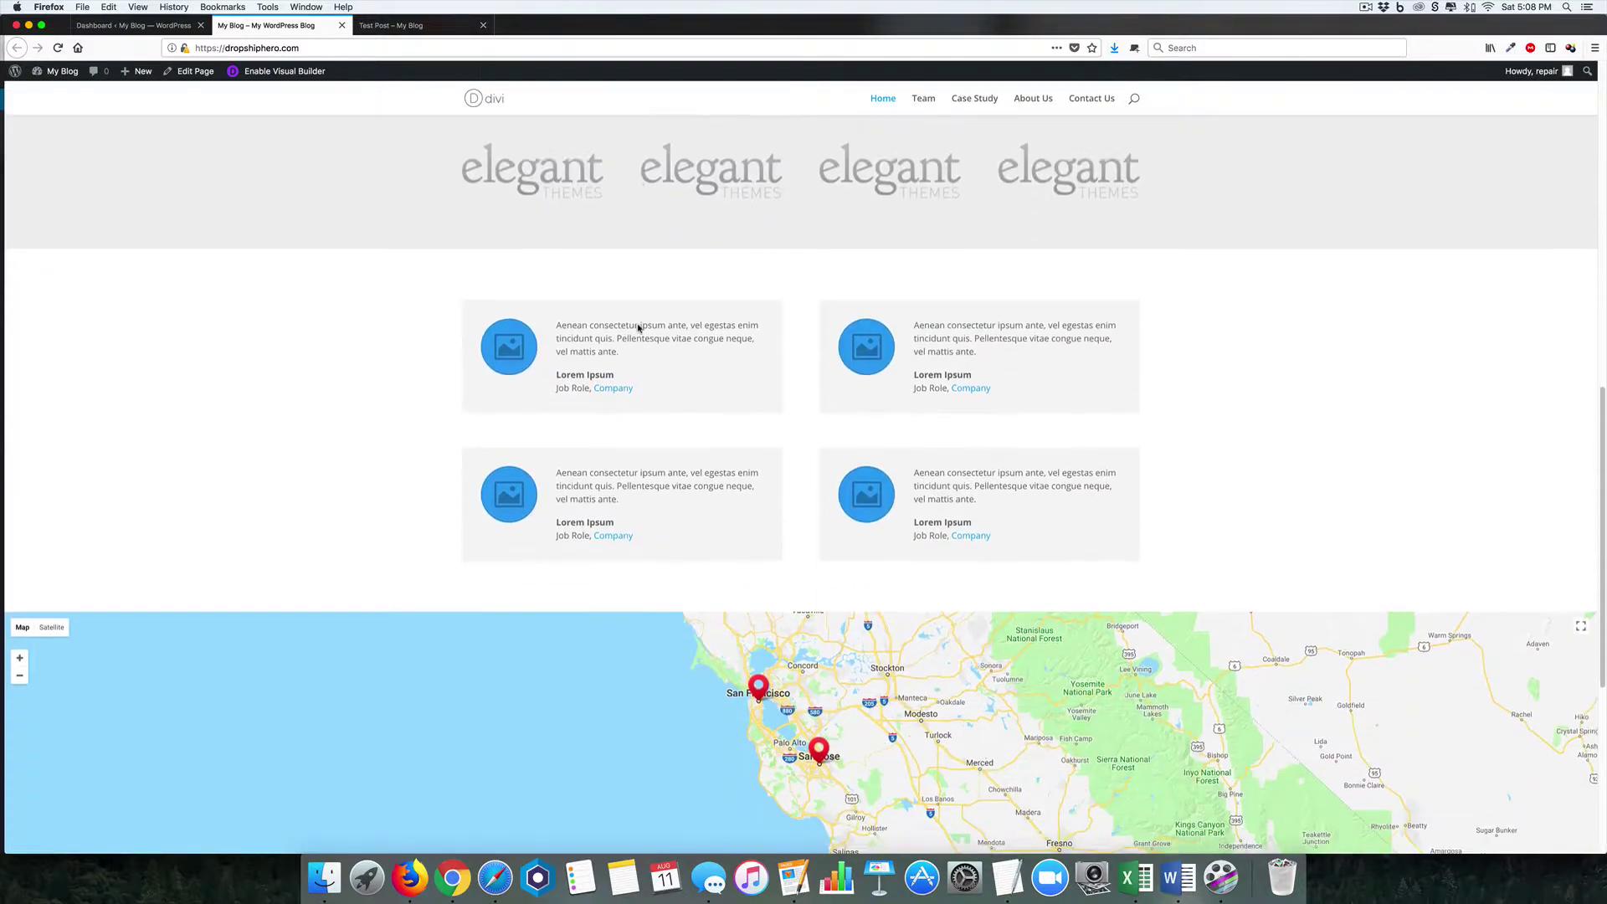
pyautogui.scroll(-2, 1266, 748)
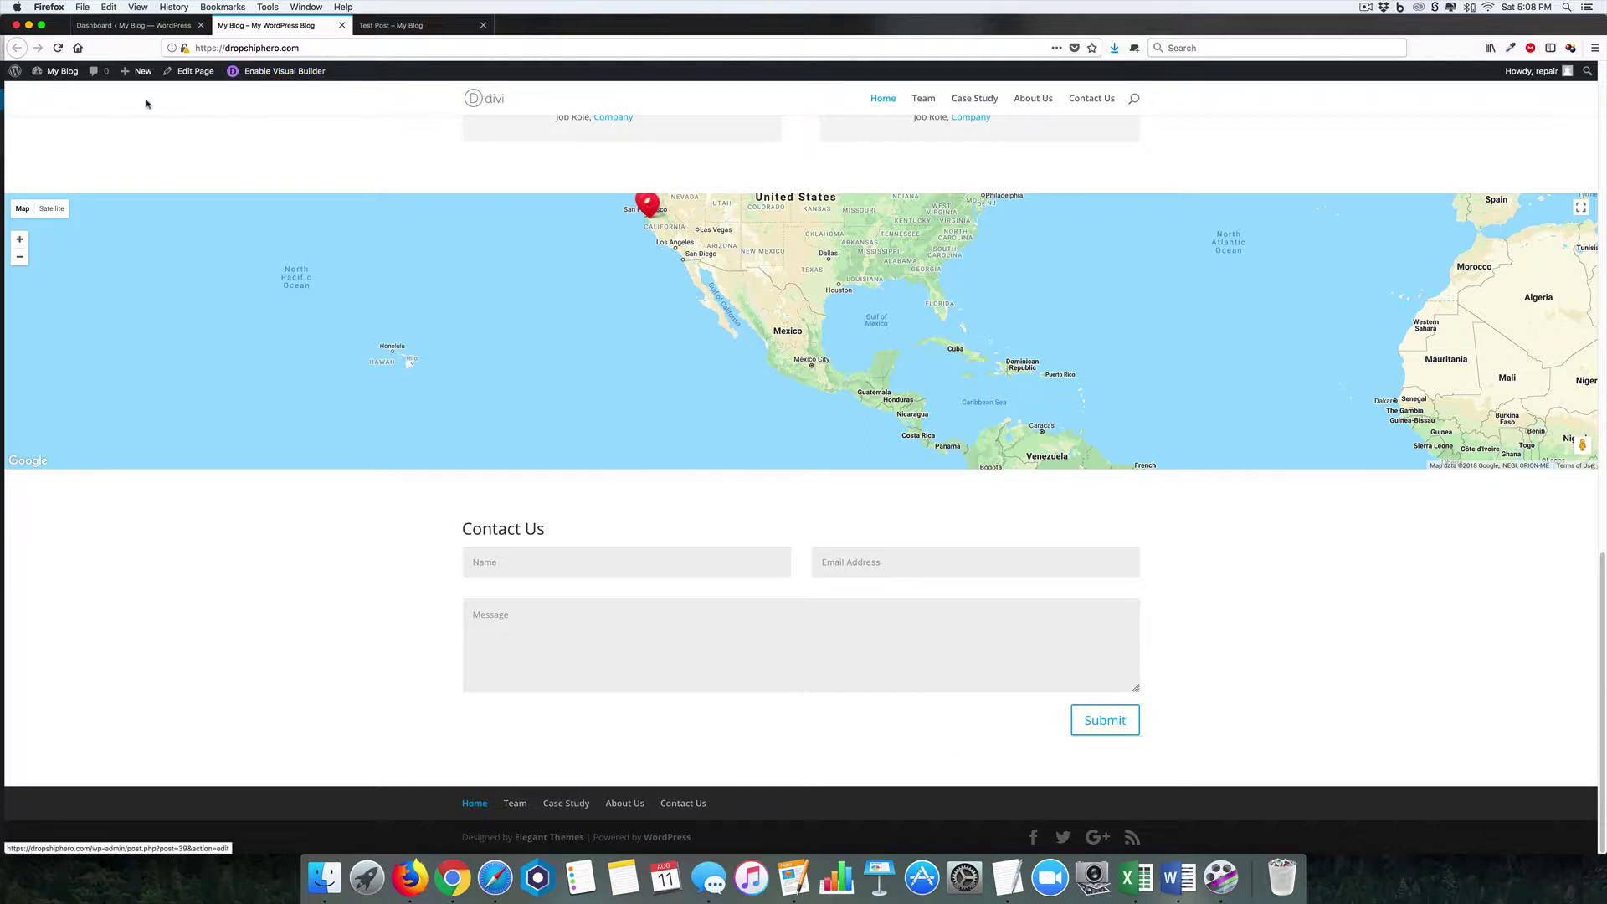
# Step: Check the Meta sidebar links on the Test Post, then return to the Dashboard
pyautogui.click(435, 26)
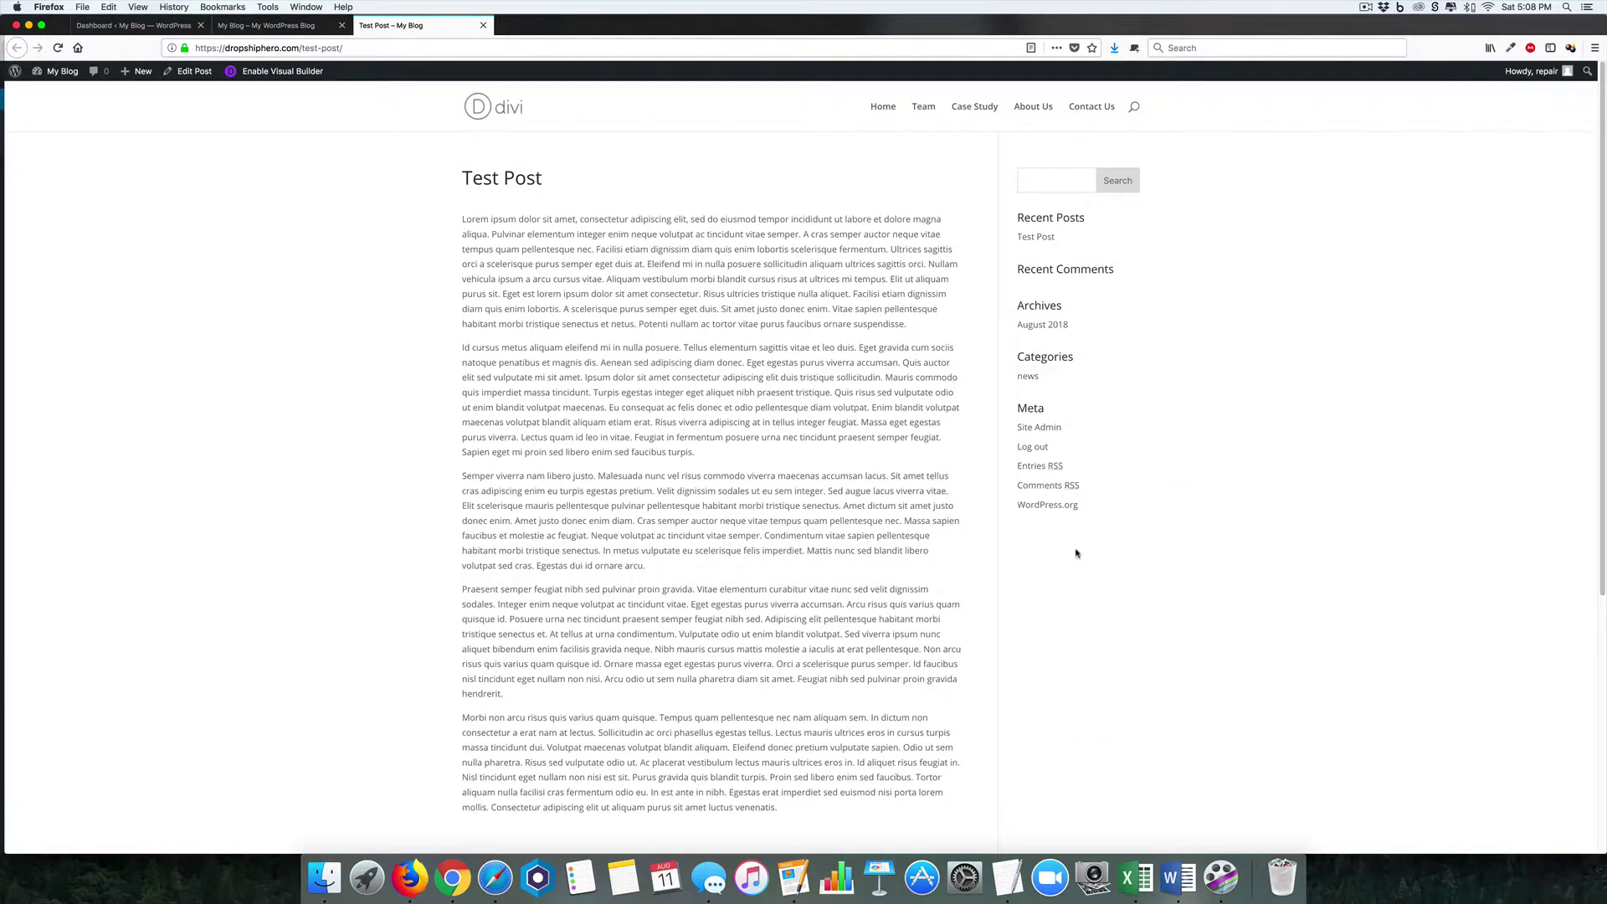
pyautogui.scroll(-1, 1083, 549)
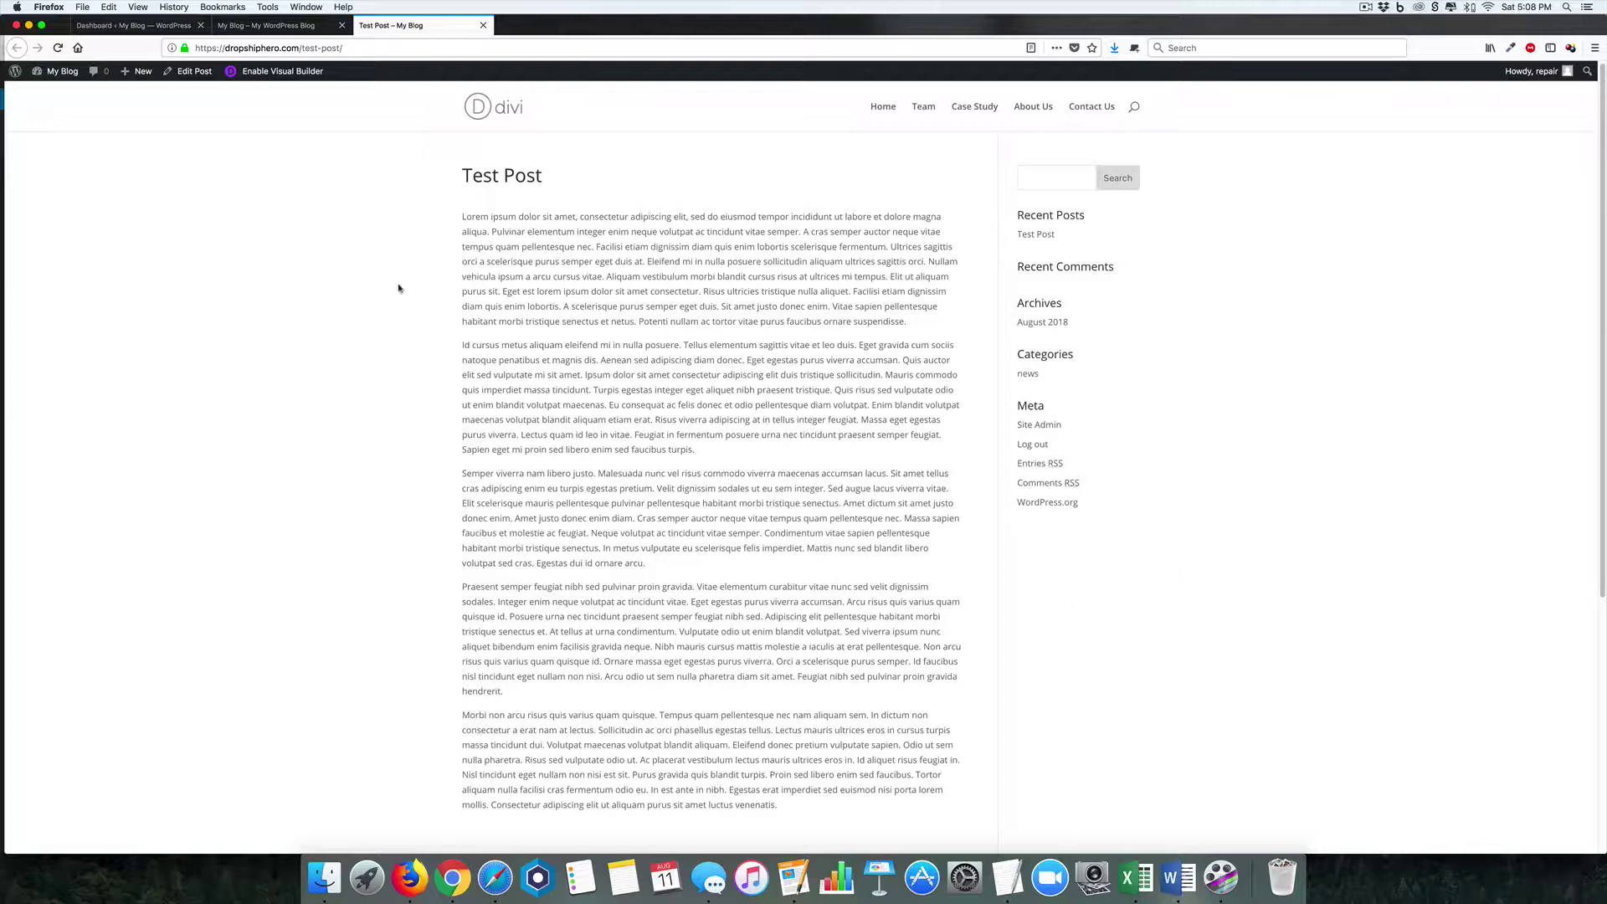
pyautogui.click(155, 25)
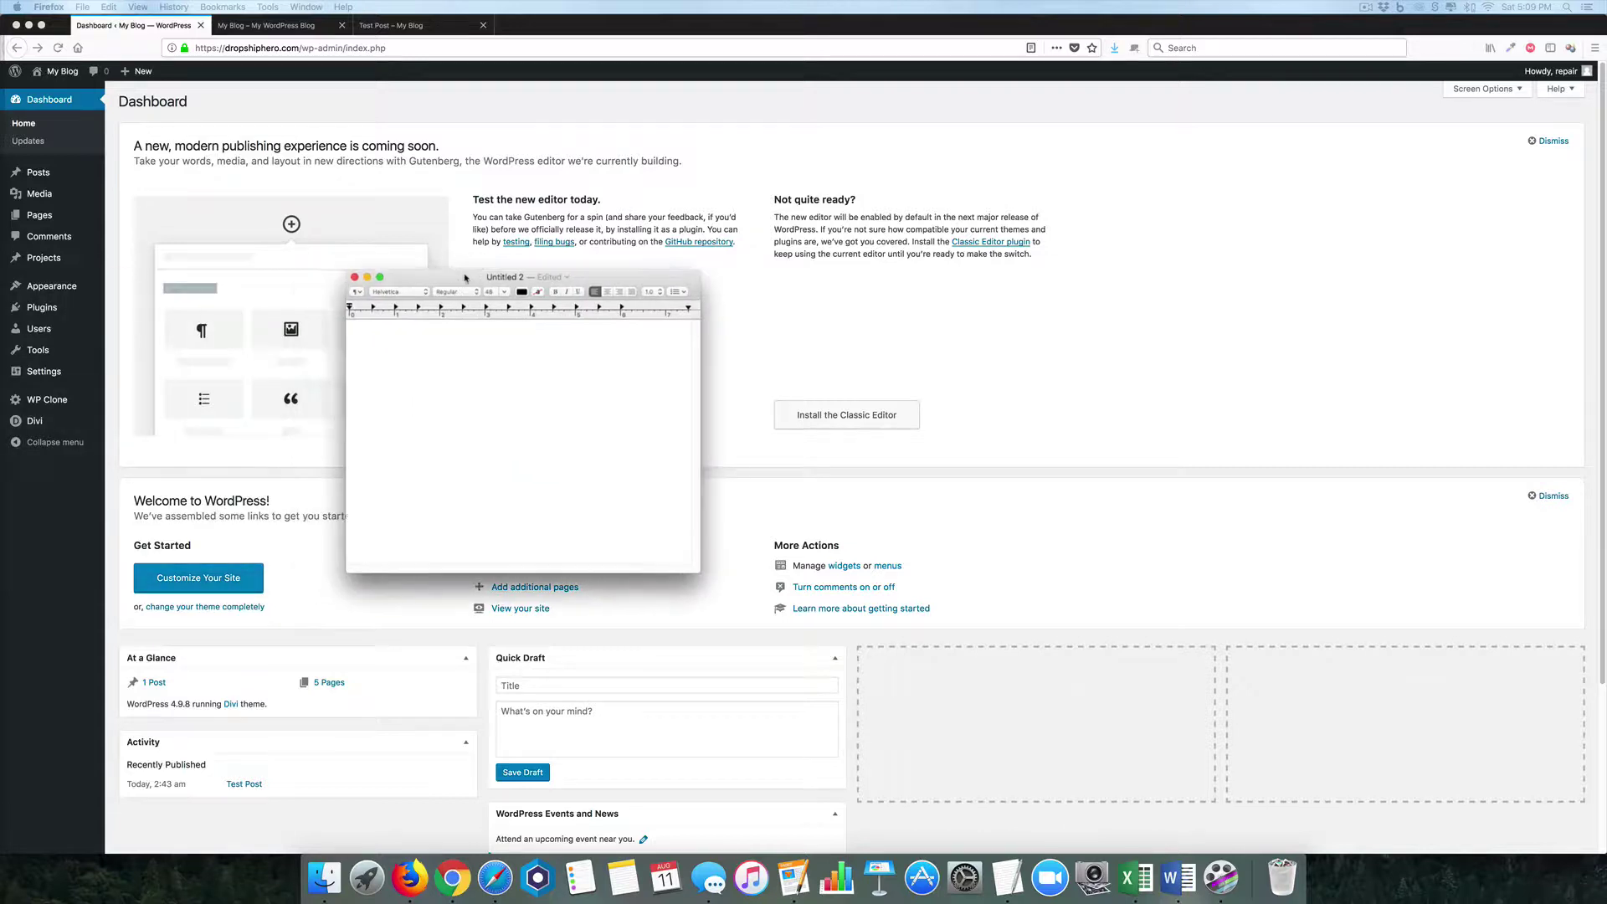
# Step: Move the blank note to the right and type the path /wp-login.php?action=logout
pyautogui.moveTo(465, 262); pyautogui.dragTo(913, 262)
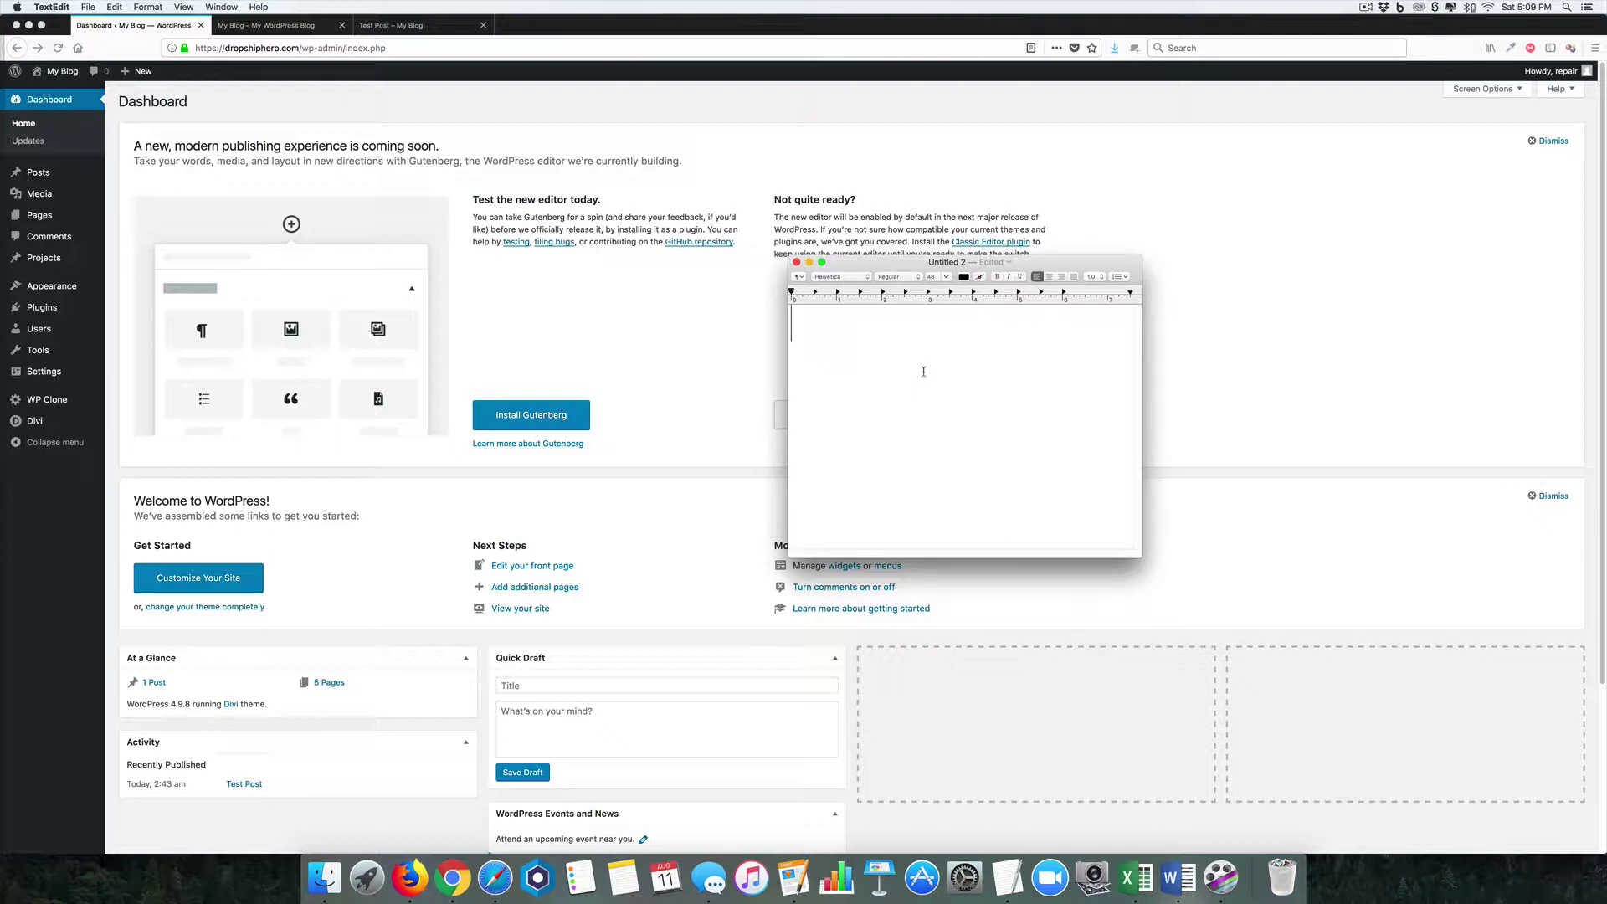
pyautogui.write('/wp-admin')
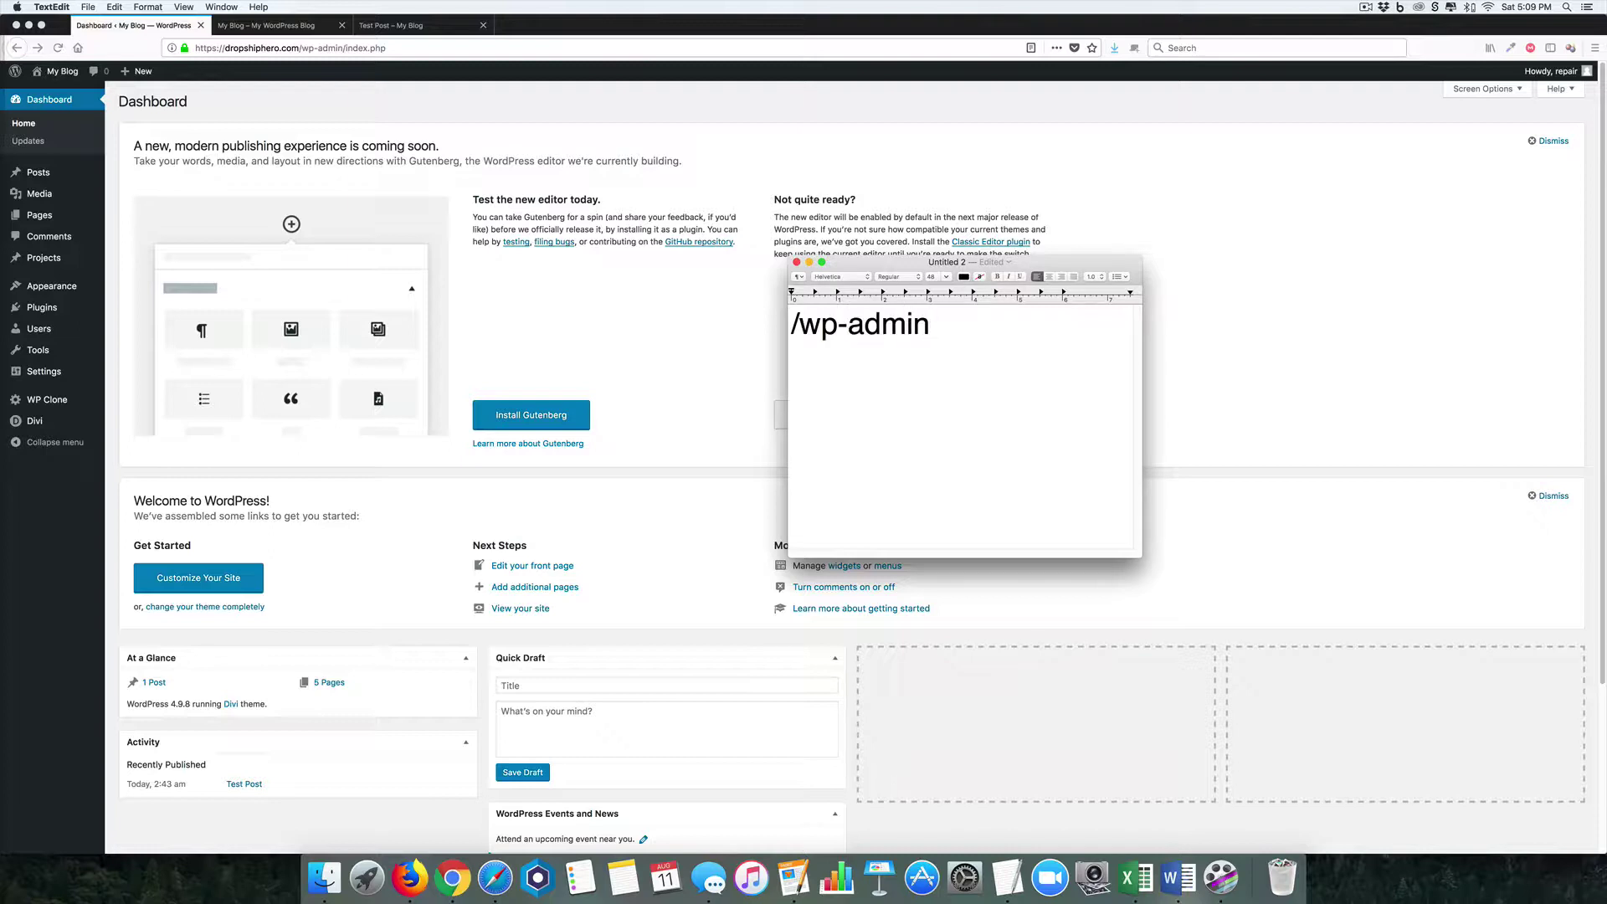
pyautogui.press('BackSpace')
pyautogui.press('BackSpace')
pyautogui.press('BackSpace')
pyautogui.press('BackSpace')
pyautogui.press('BackSpace')
pyautogui.write('login.php')
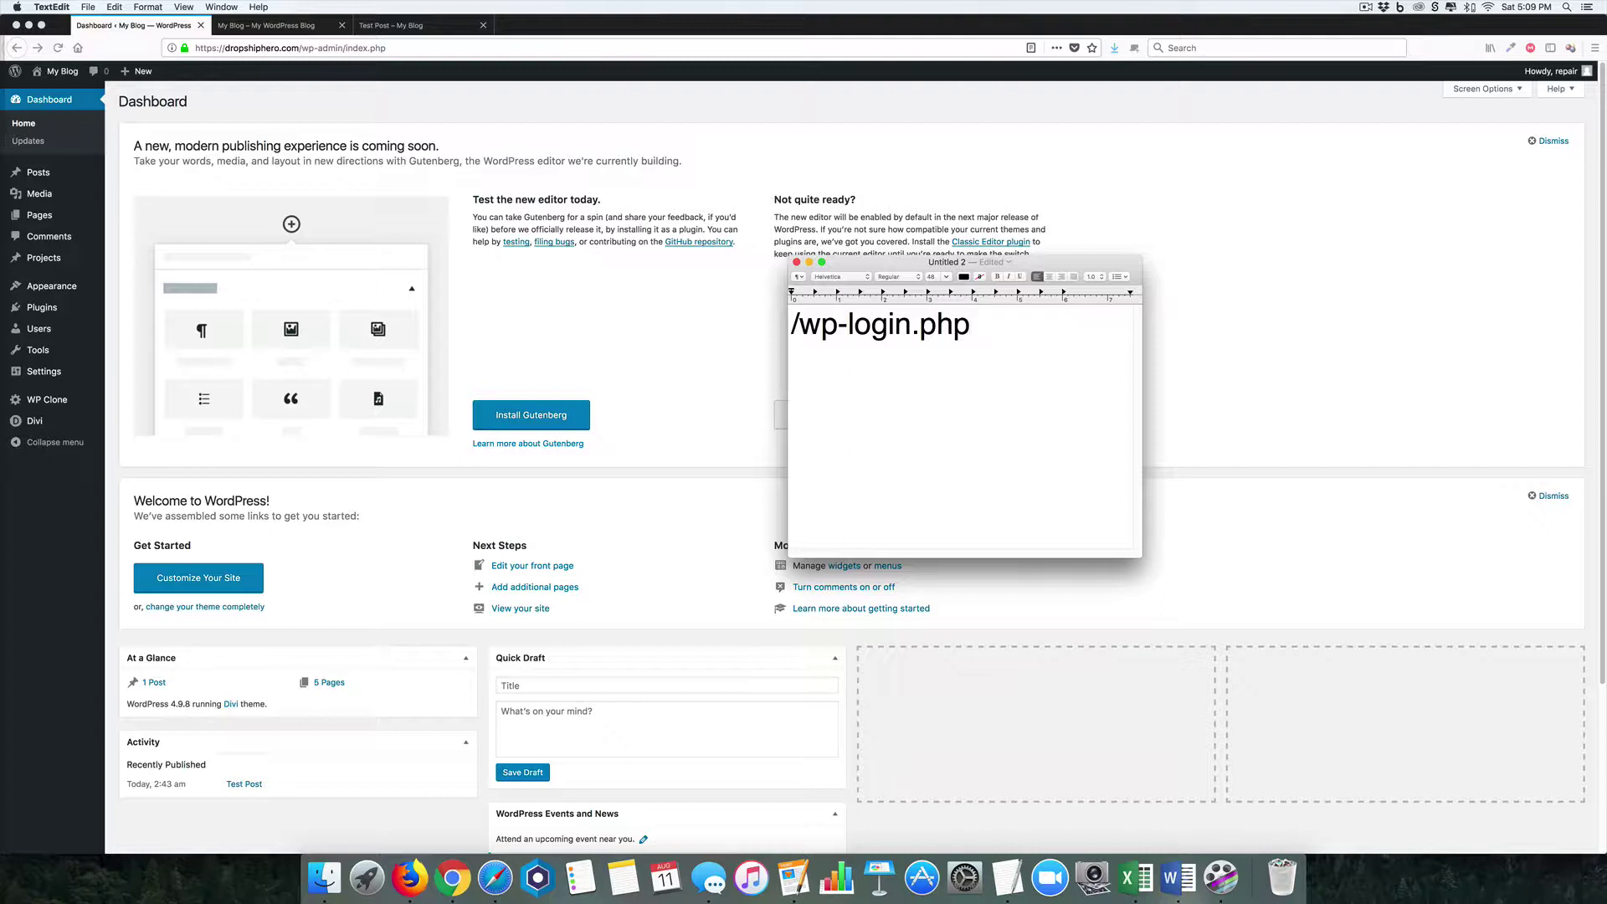
pyautogui.write('?action=logout')
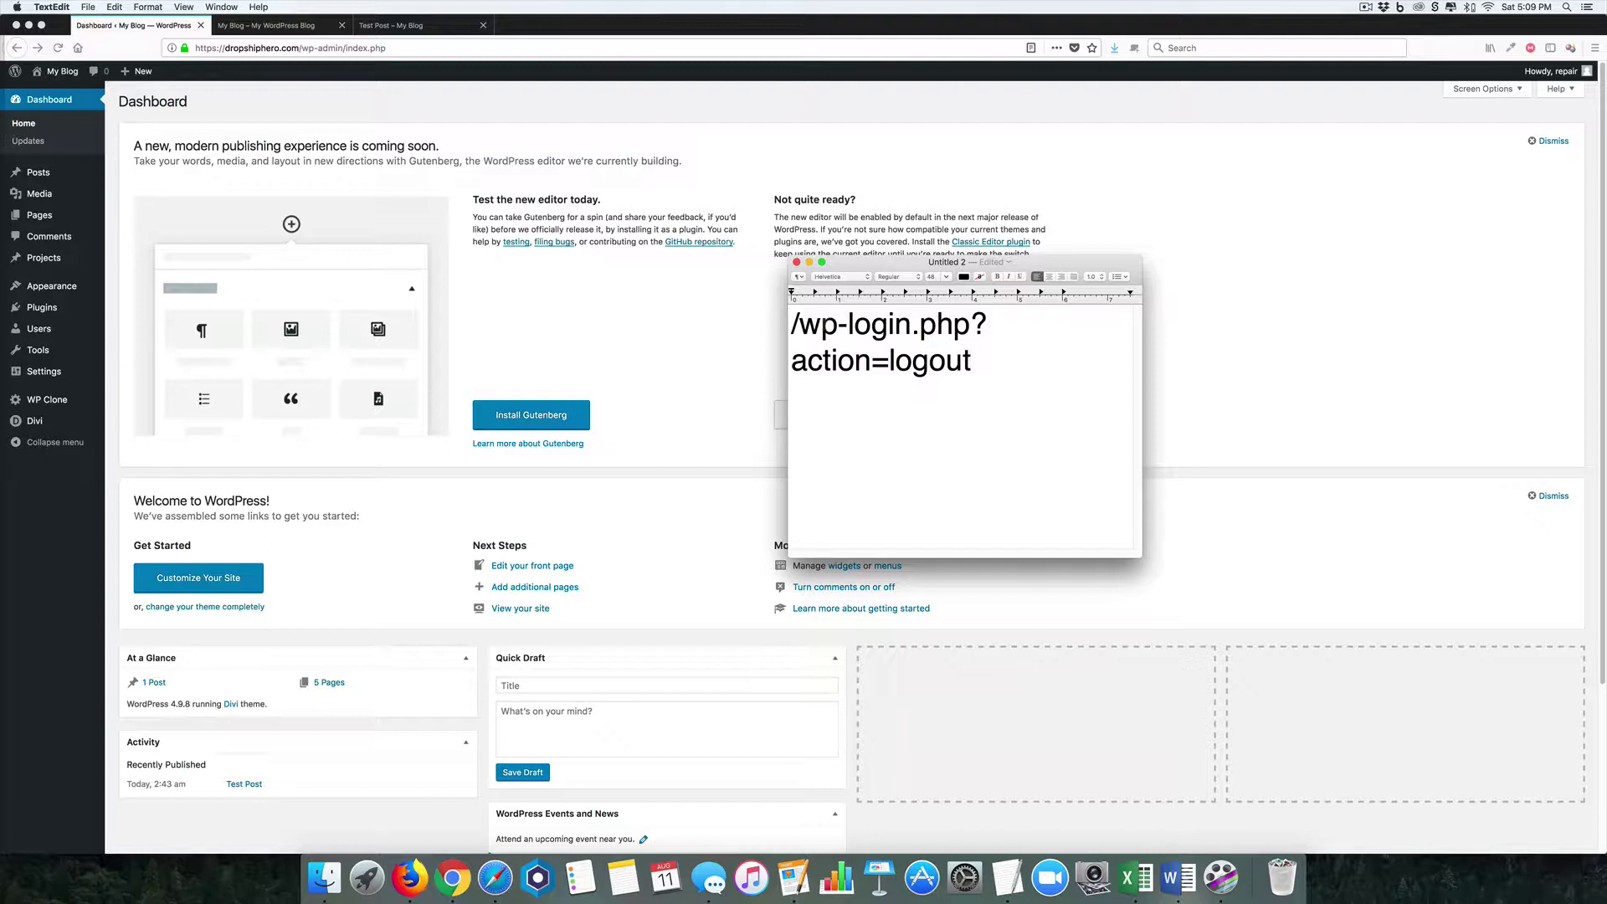
pyautogui.write('wwww')
pyautogui.press('BackSpace')
pyautogui.write('.')
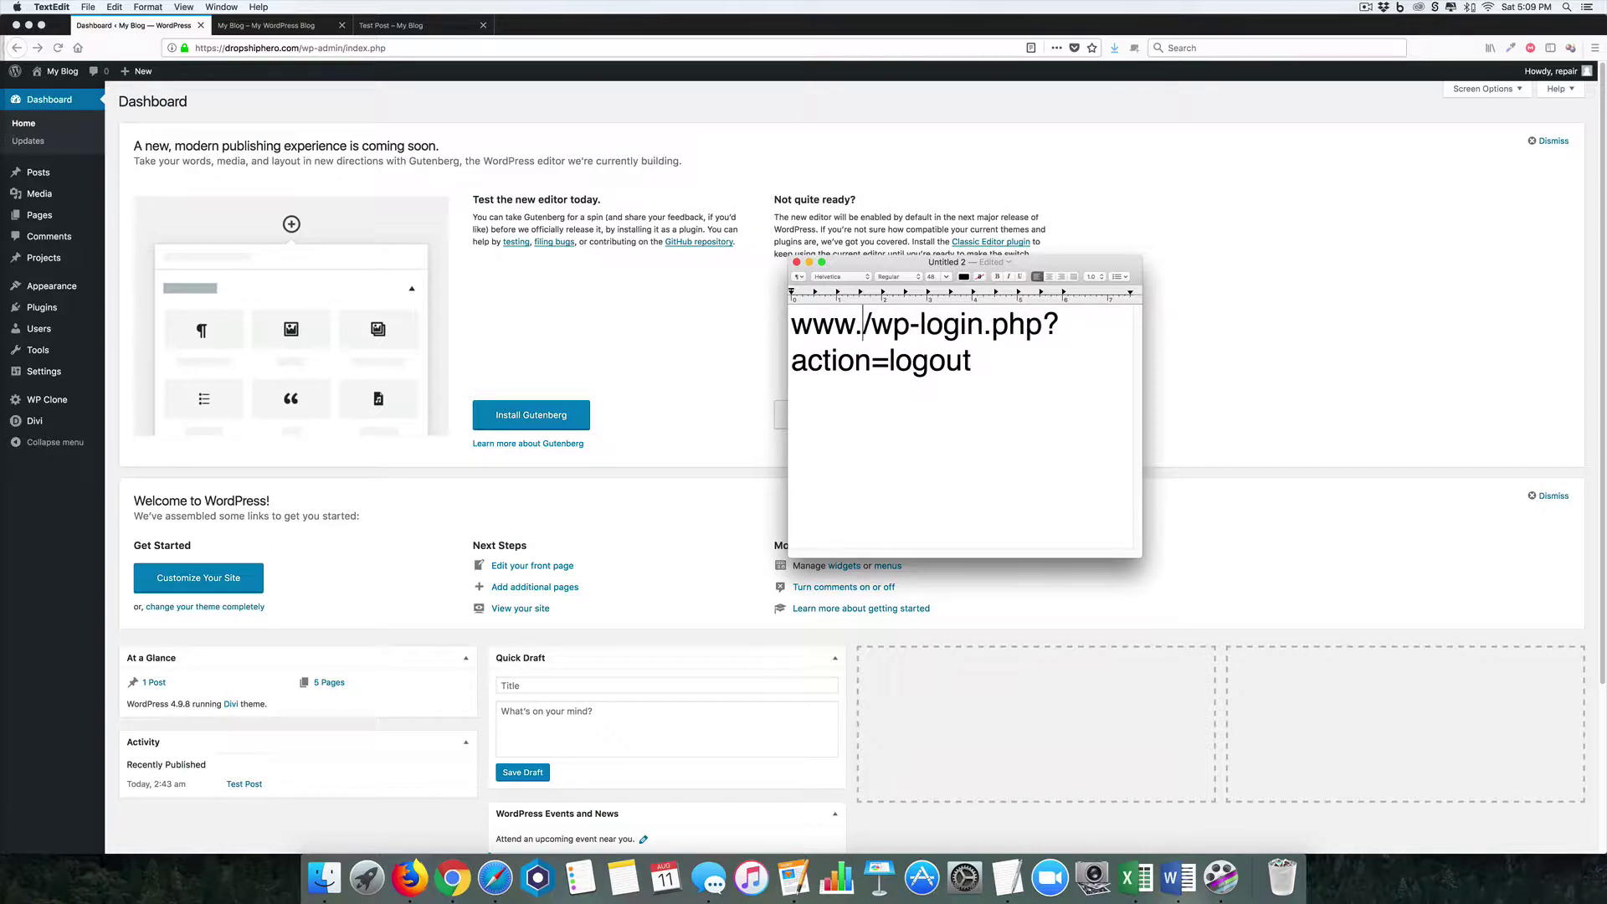
pyautogui.write('yourwebsite')
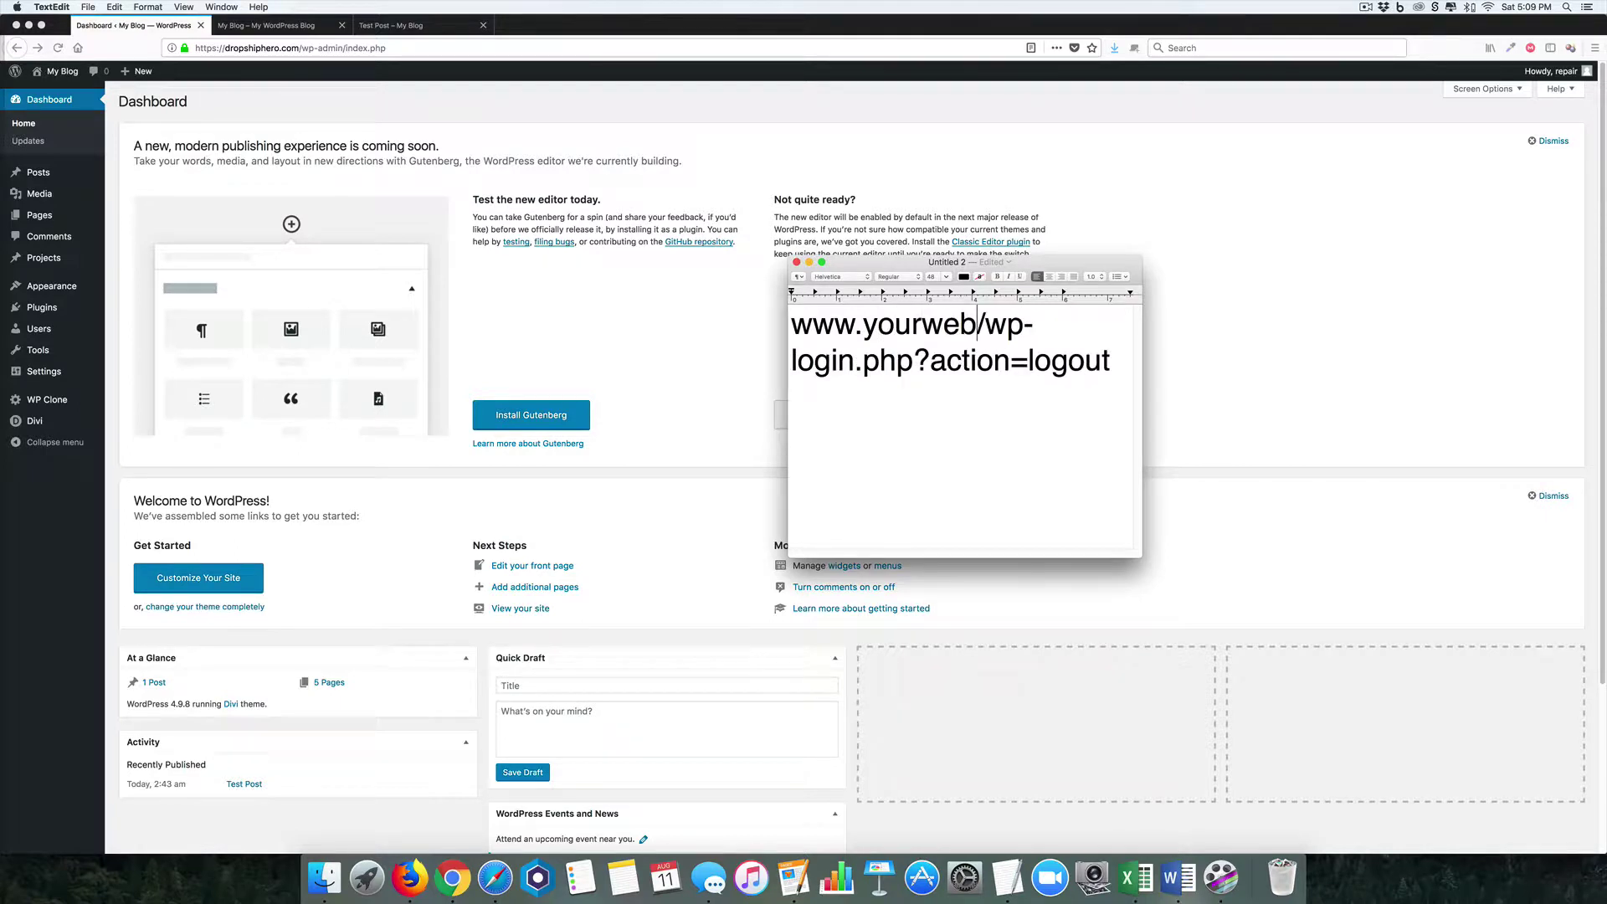
pyautogui.write('.com')
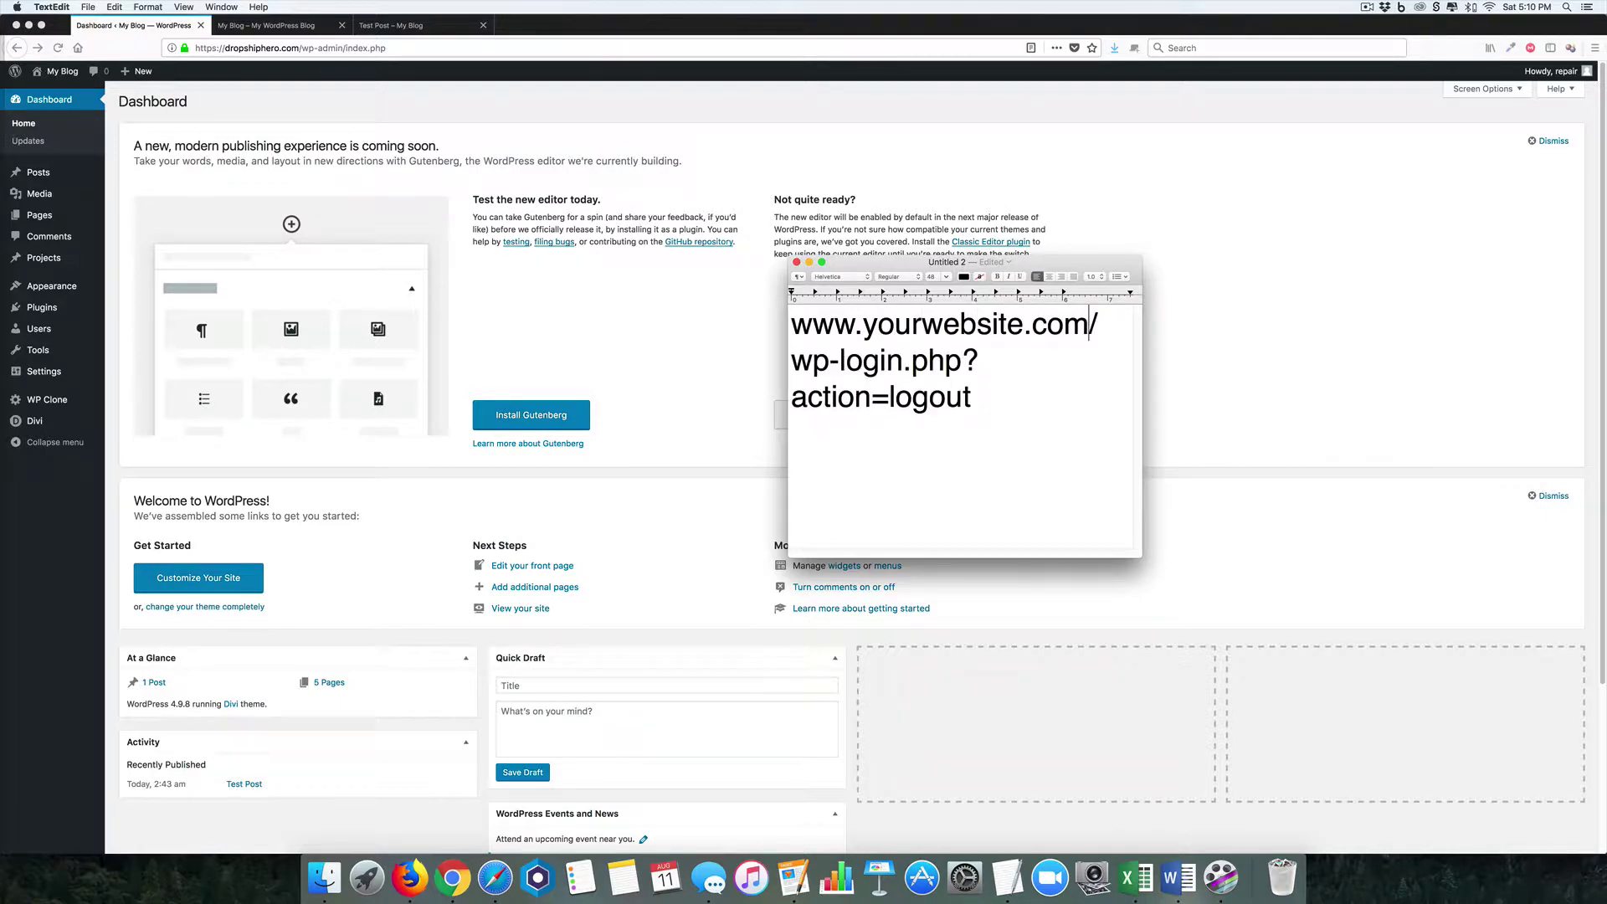
pyautogui.press('Left')
pyautogui.press('Left')
pyautogui.press('Left')
pyautogui.press('Left')
pyautogui.press('Left')
pyautogui.press('Left')
pyautogui.press('Left')
pyautogui.press('Left')
pyautogui.press('Left')
pyautogui.press('Left')
pyautogui.press('Left')
pyautogui.press('Left')
pyautogui.press('Left')
pyautogui.press('Left')
pyautogui.hotkey('shift', 'Left')
pyautogui.hotkey('shift', 'Left')
pyautogui.hotkey('shift', 'Left')
pyautogui.write('subdo')
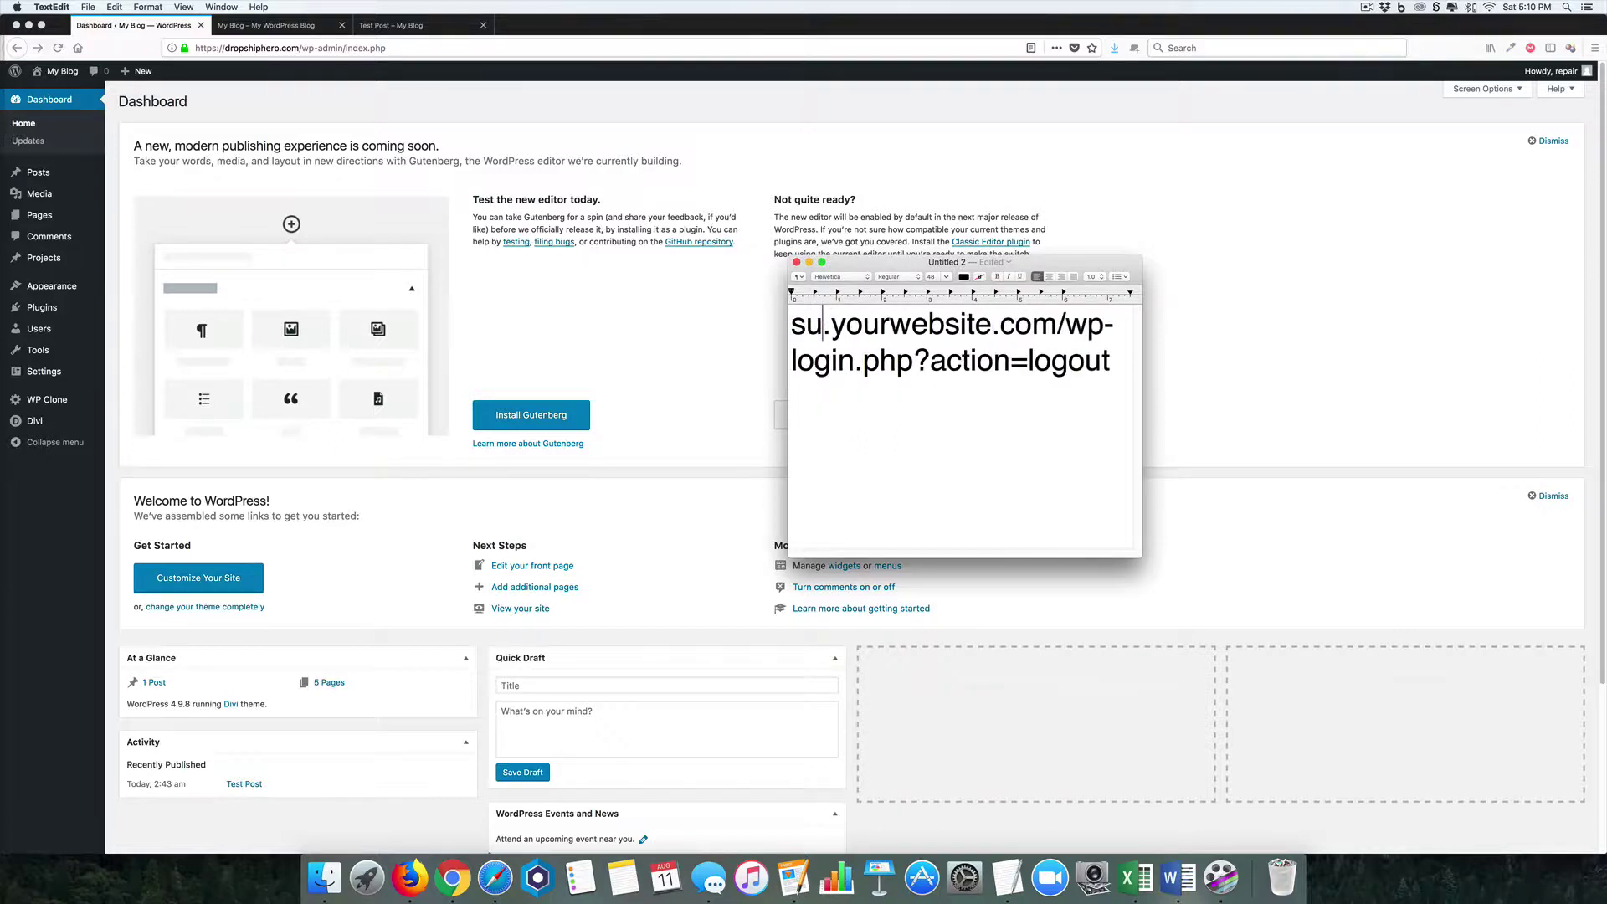
pyautogui.write('main')
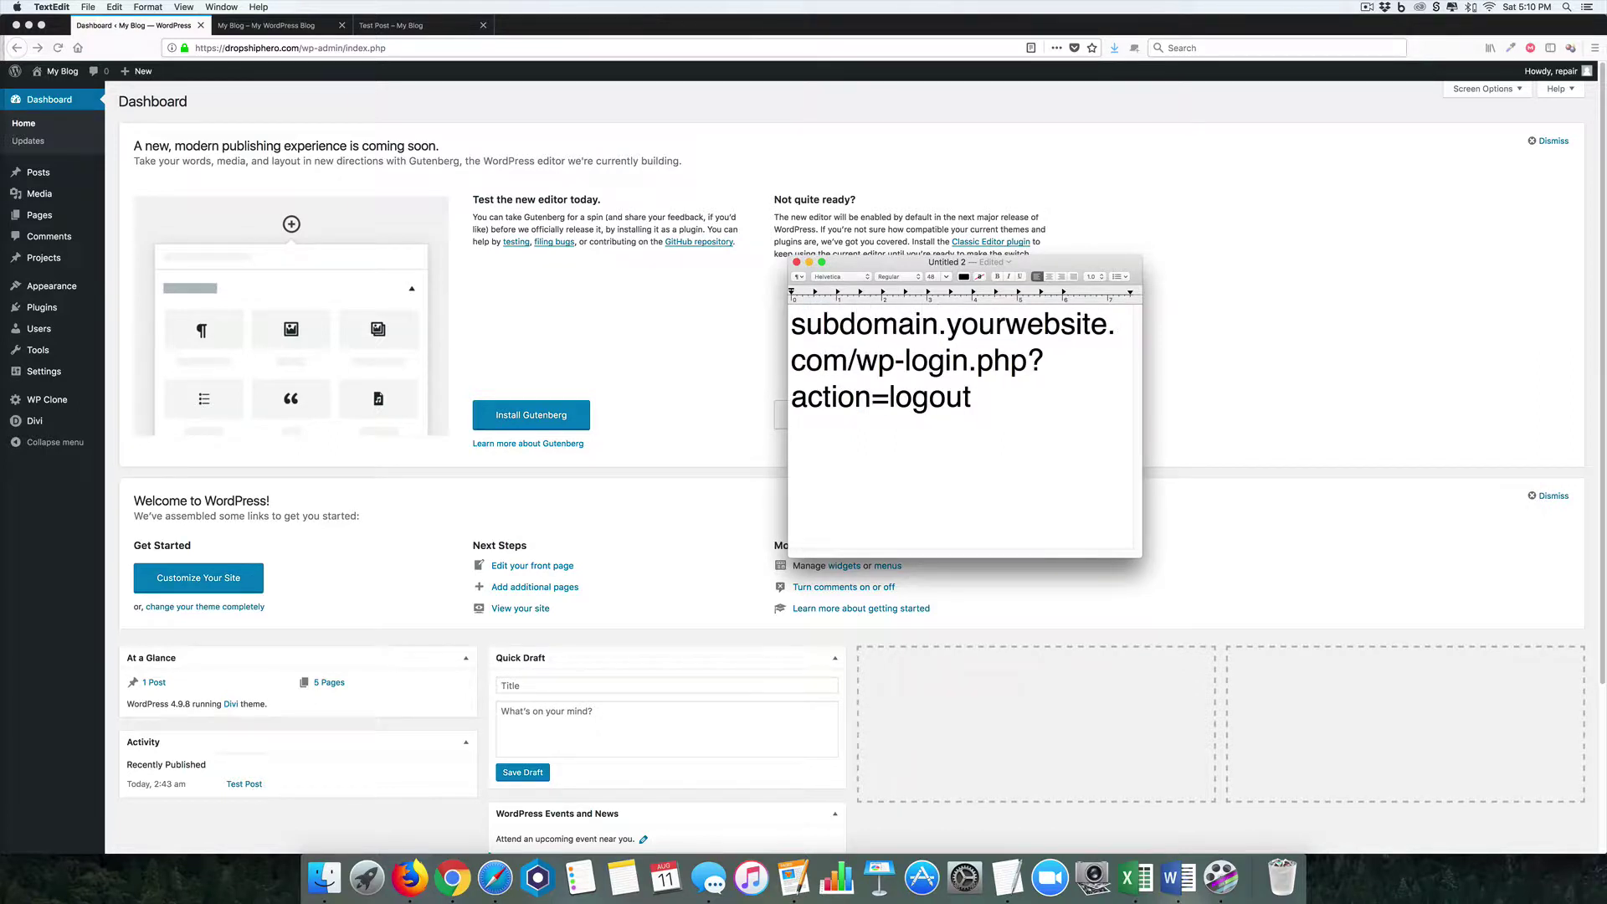
# Step: Delete the subdomain.yourwebsite.com domain, leaving only the logout path, and move the note aside
pyautogui.press('Left')
pyautogui.press('Left')
pyautogui.press('Left')
pyautogui.press('Left')
pyautogui.press('Left')
pyautogui.press('Down')
pyautogui.hotkey('shift', 'Up')
pyautogui.hotkey('shift', 'Up')
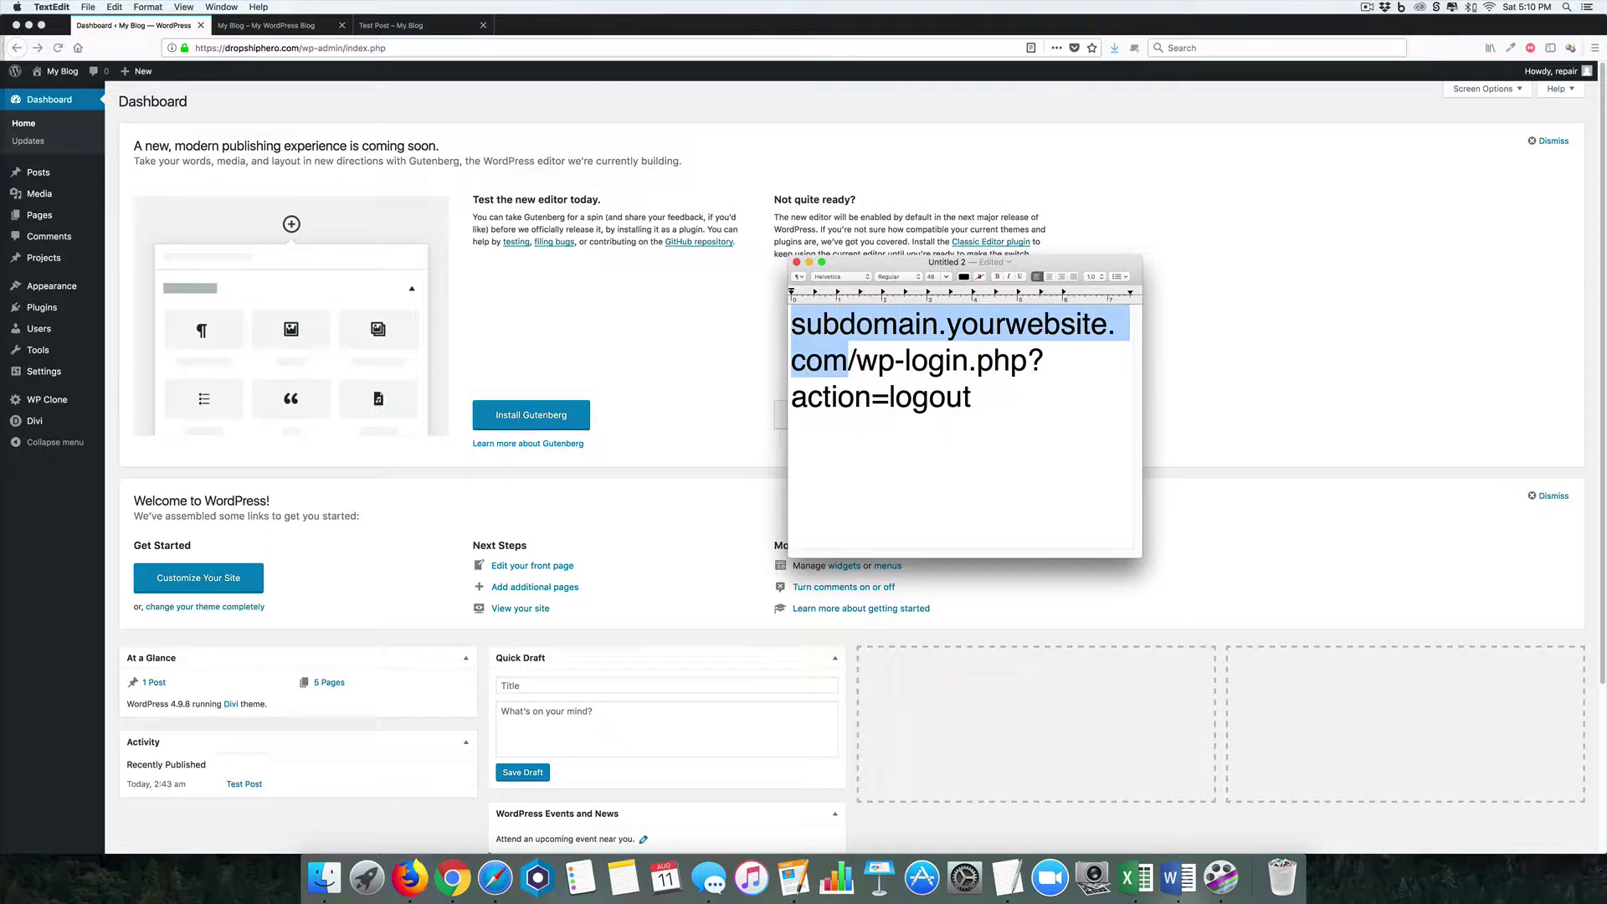
pyautogui.press('BackSpace')
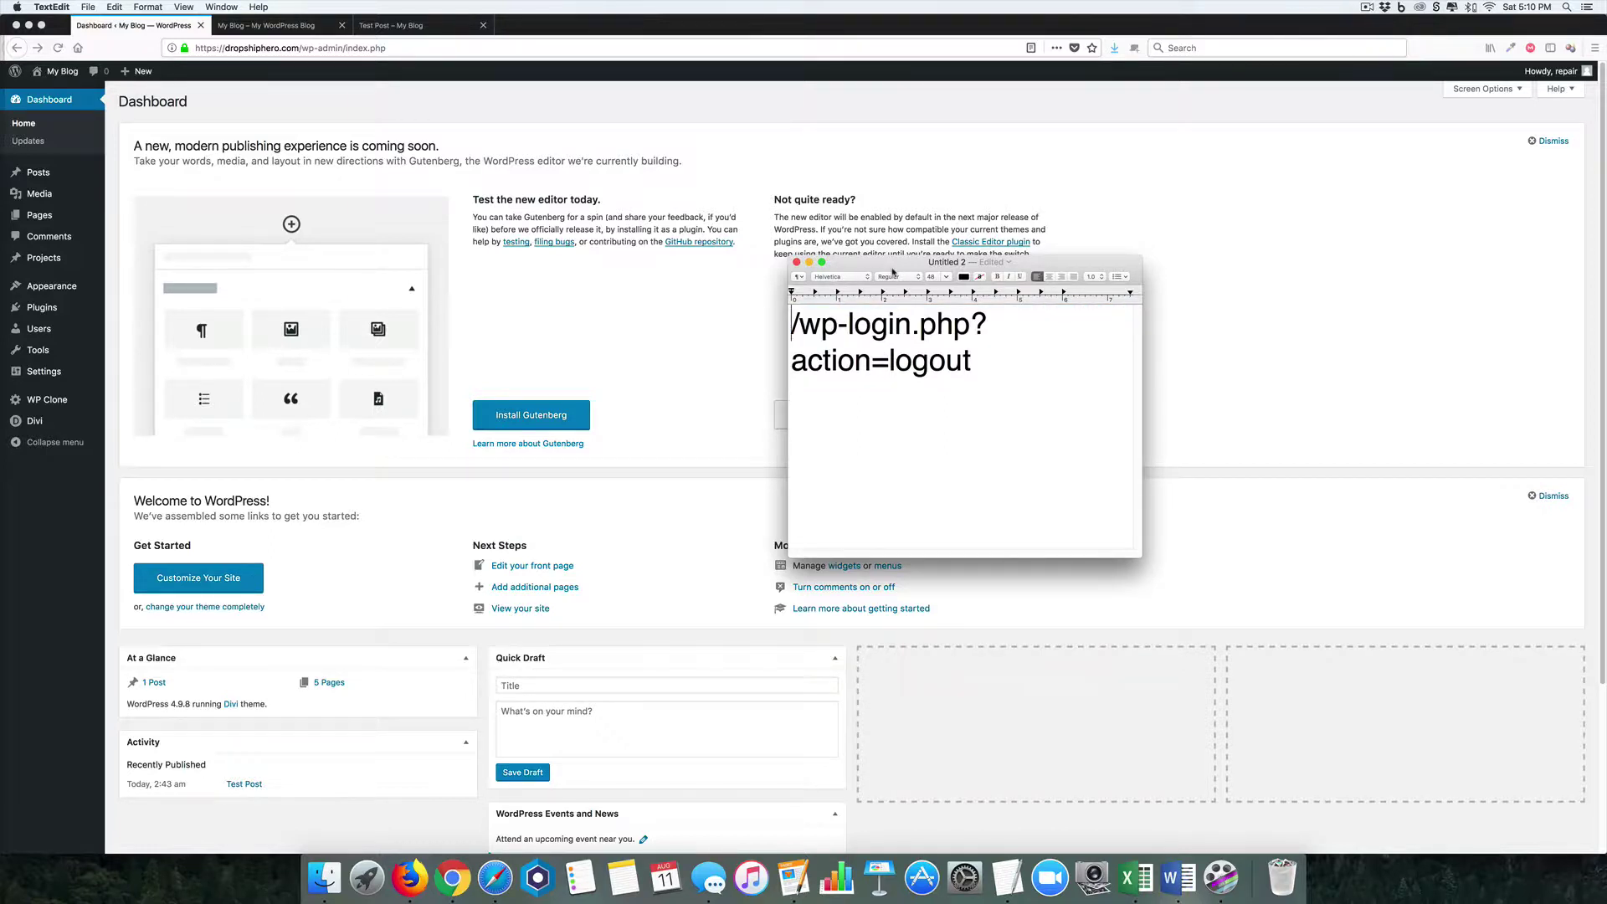
pyautogui.moveTo(903, 267); pyautogui.dragTo(2, 318)
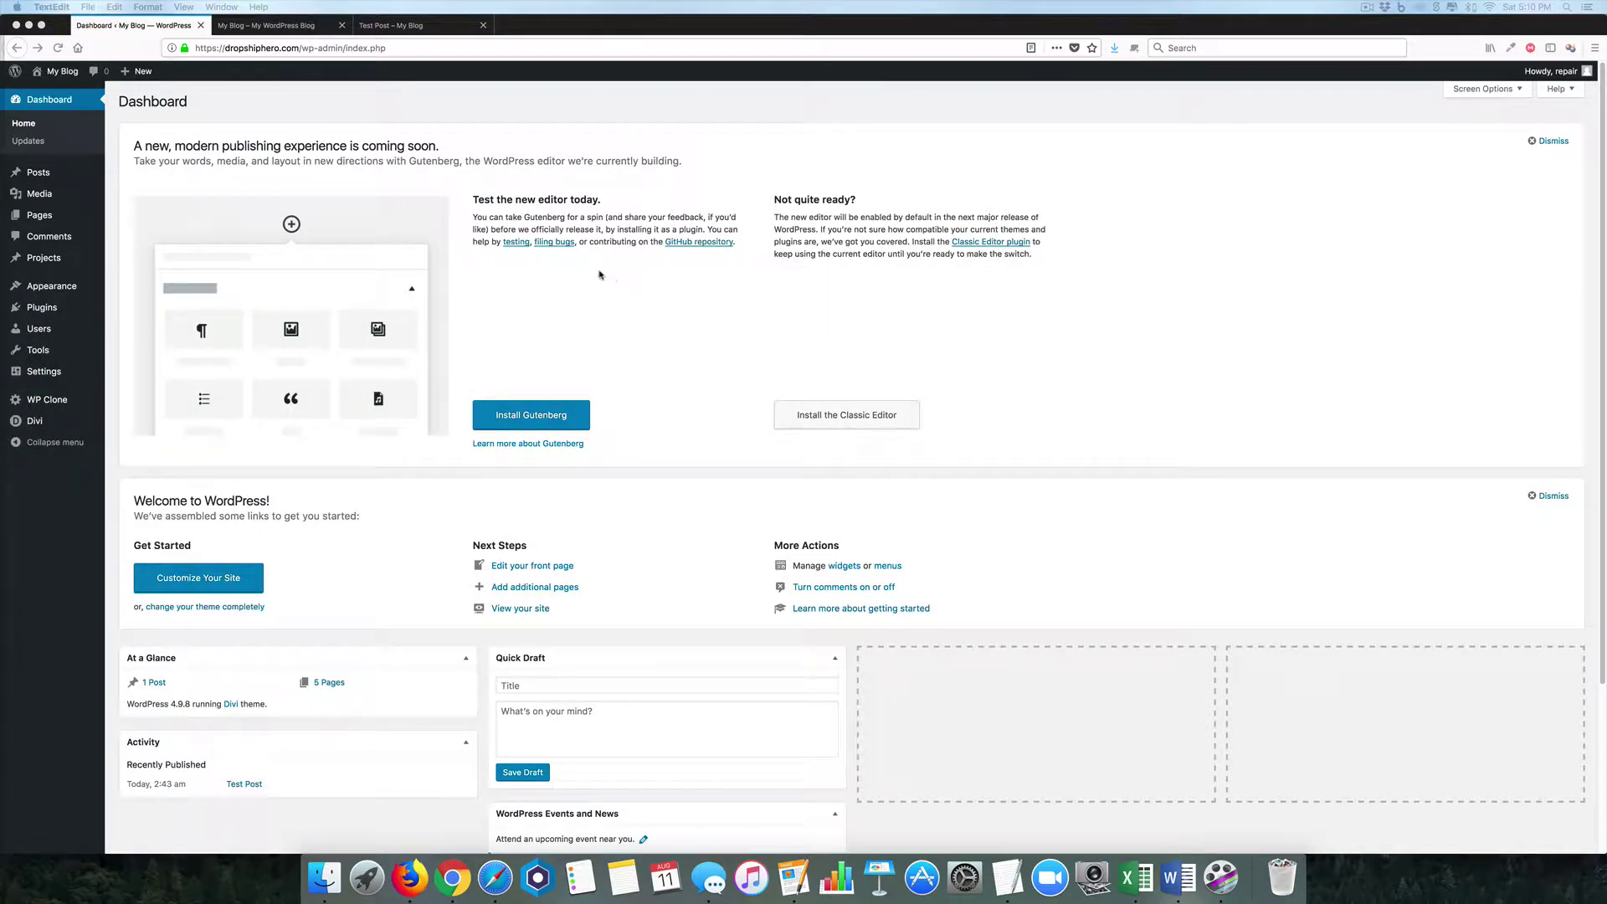
# Step: Create a new menu named 'footer' under Appearance > Menus
pyautogui.click(574, 316)
pyautogui.moveTo(84, 289)
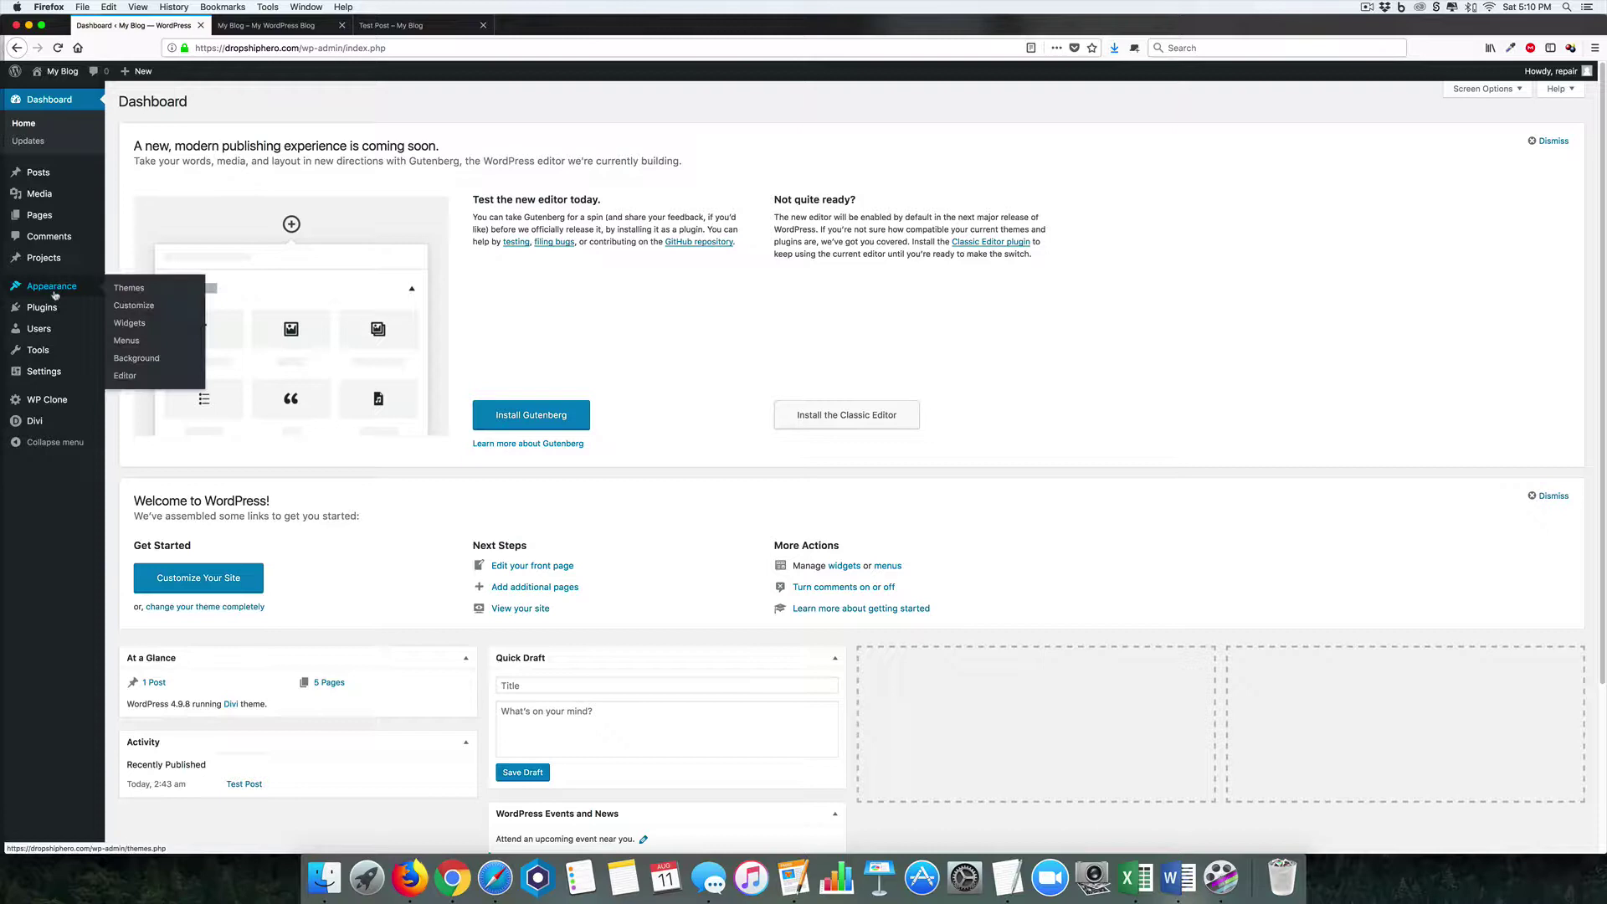
pyautogui.click(140, 342)
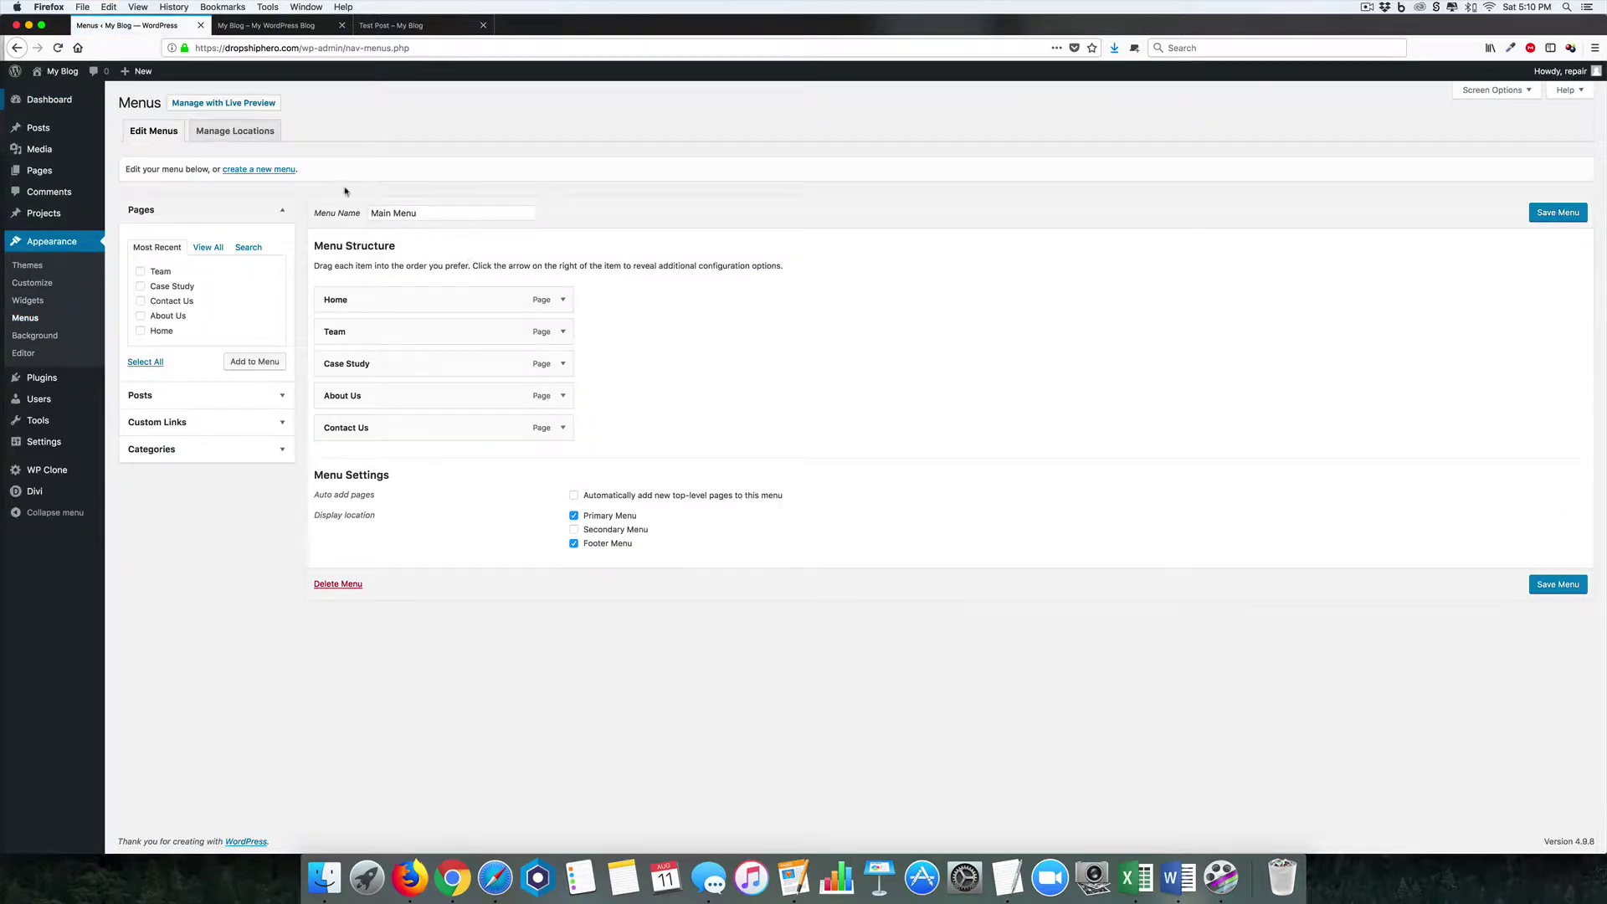
pyautogui.click(246, 170)
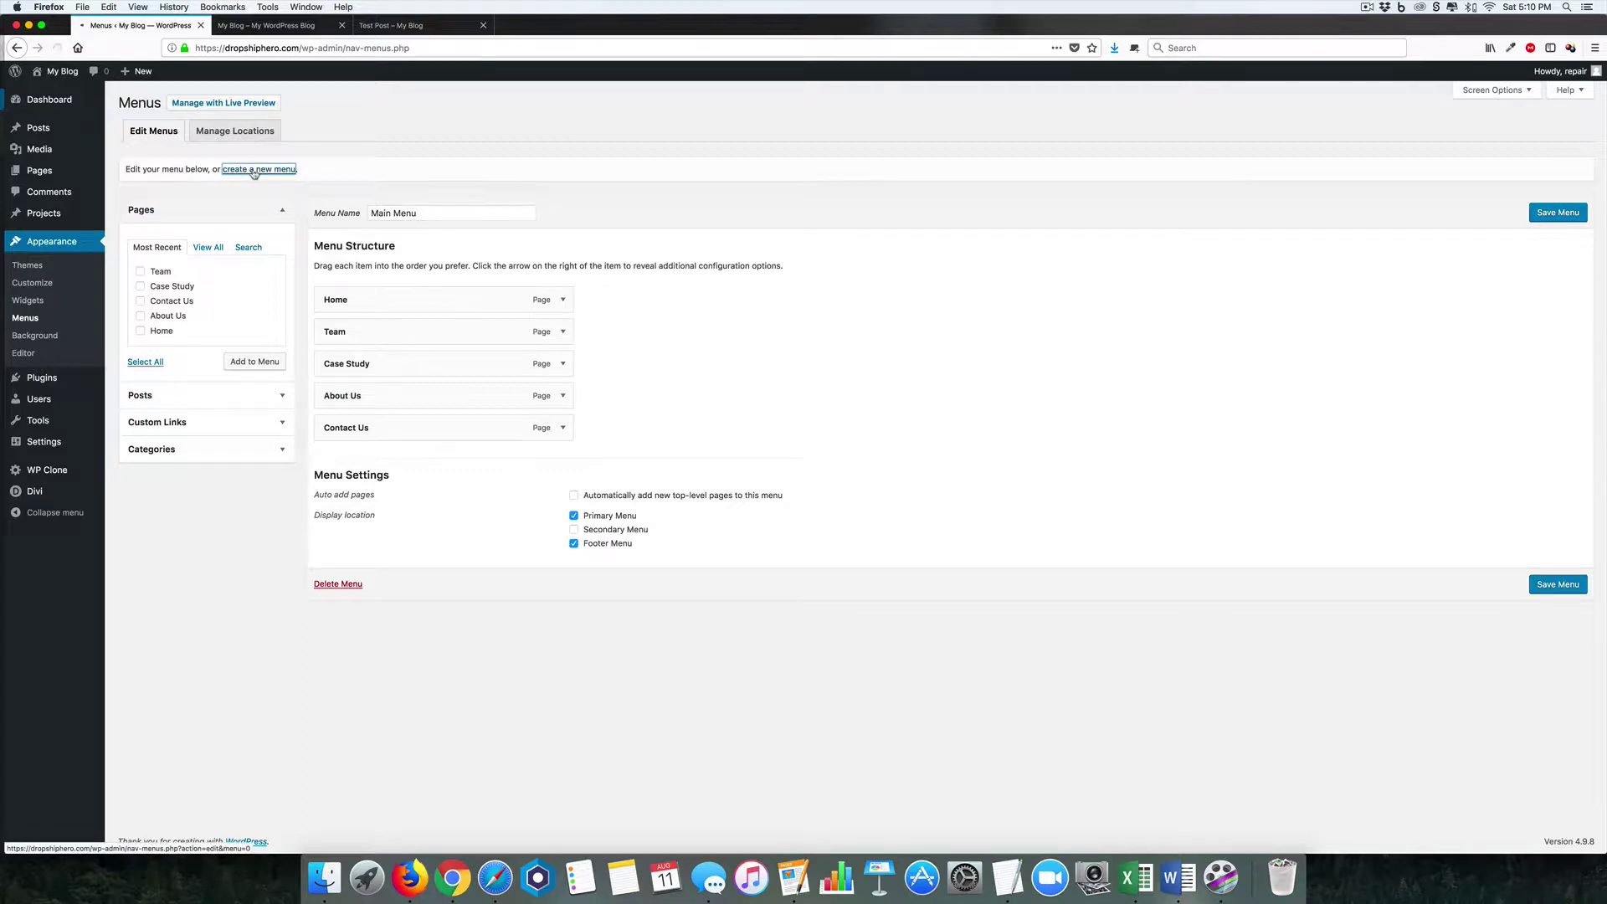
pyautogui.click(421, 215)
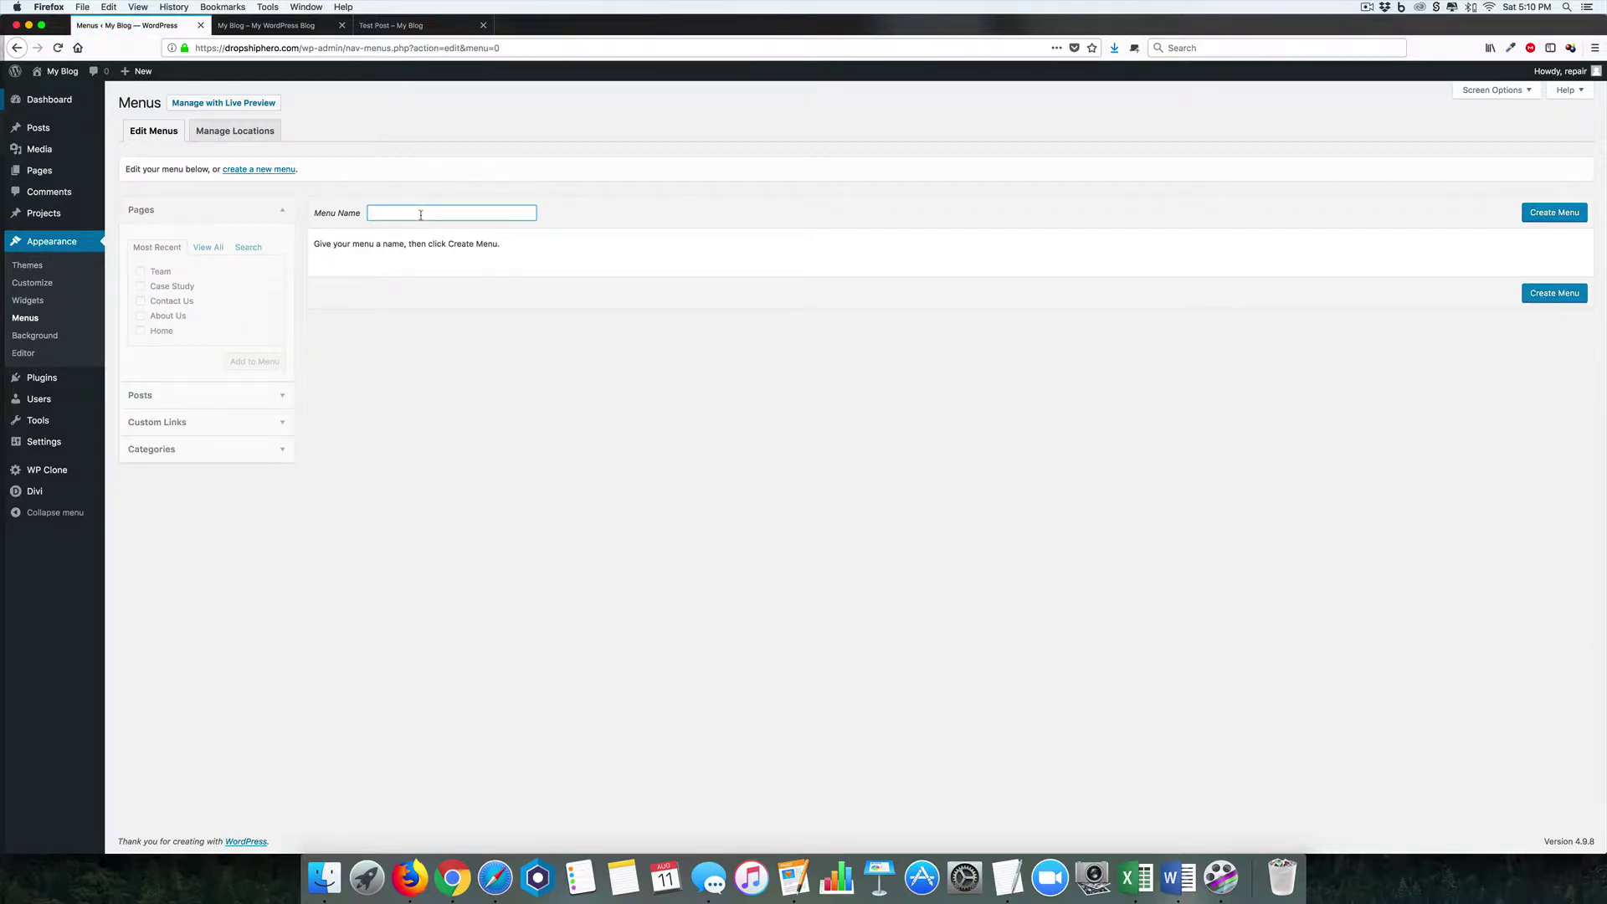
pyautogui.write('footer')
pyautogui.click(1554, 213)
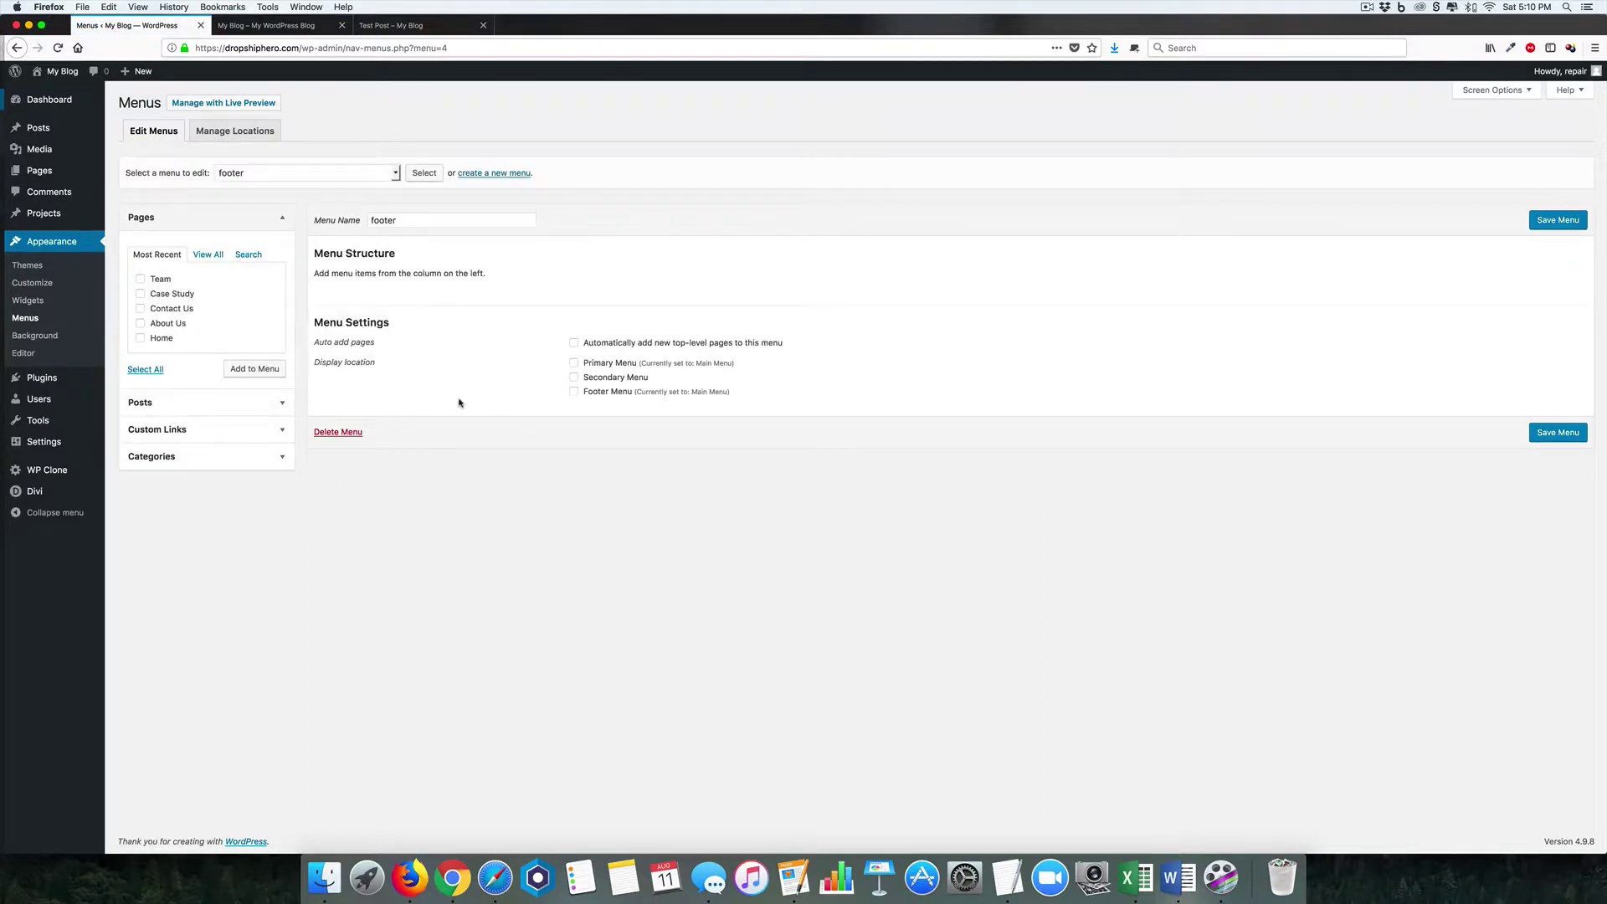
# Step: Copy the logout path from the note for the custom link URL
pyautogui.click(275, 431)
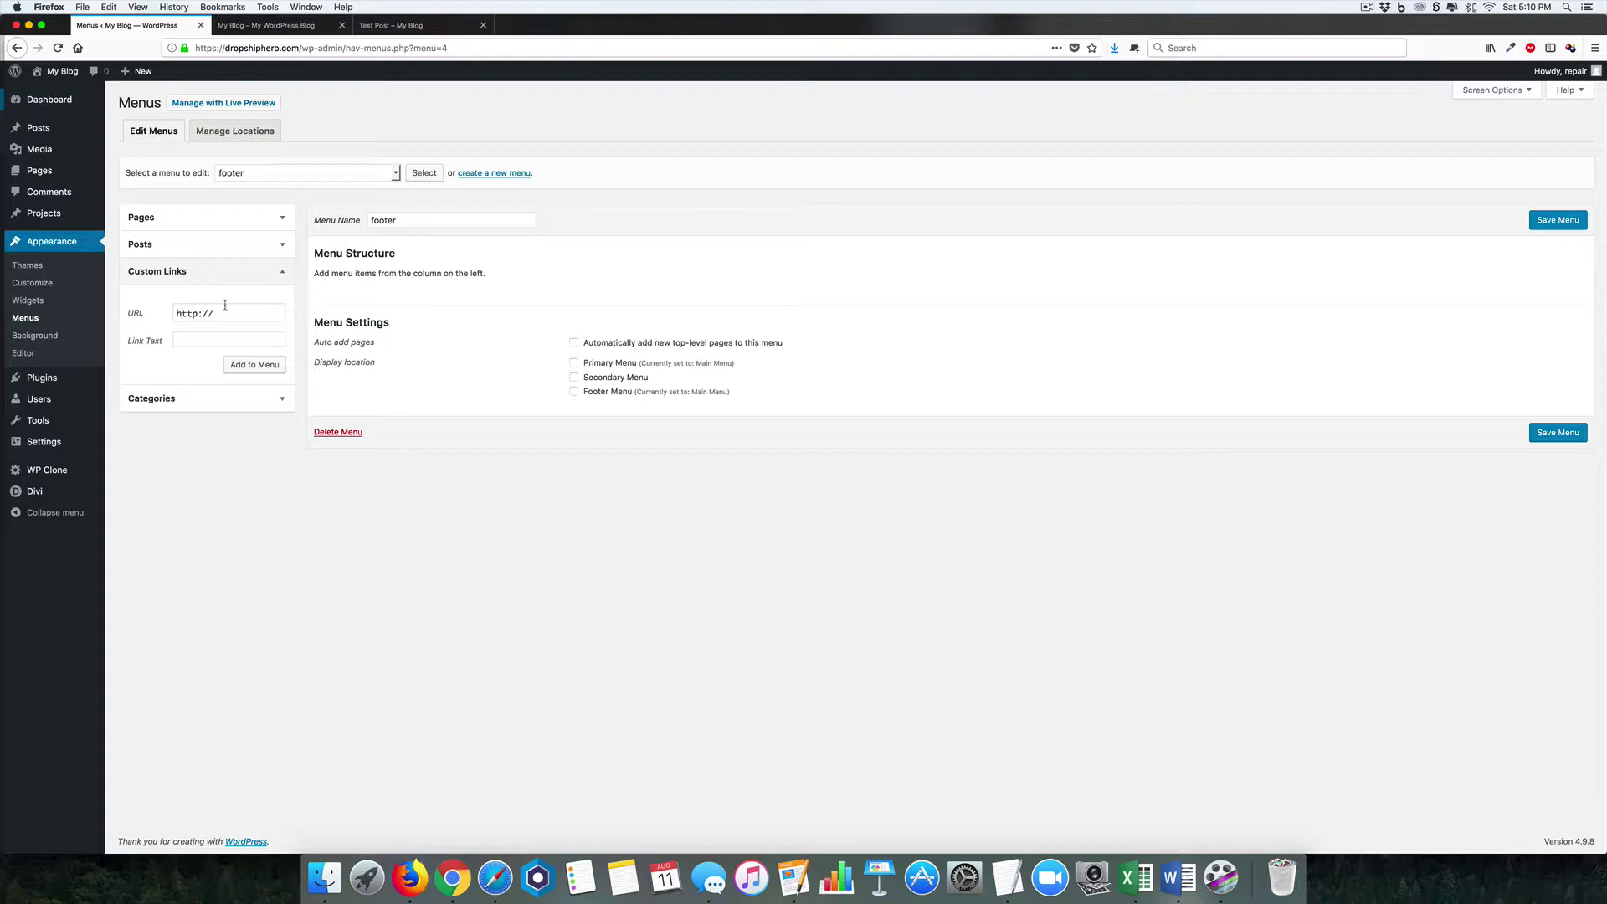
pyautogui.moveTo(235, 313); pyautogui.dragTo(124, 309)
pyautogui.press('super+Tab')
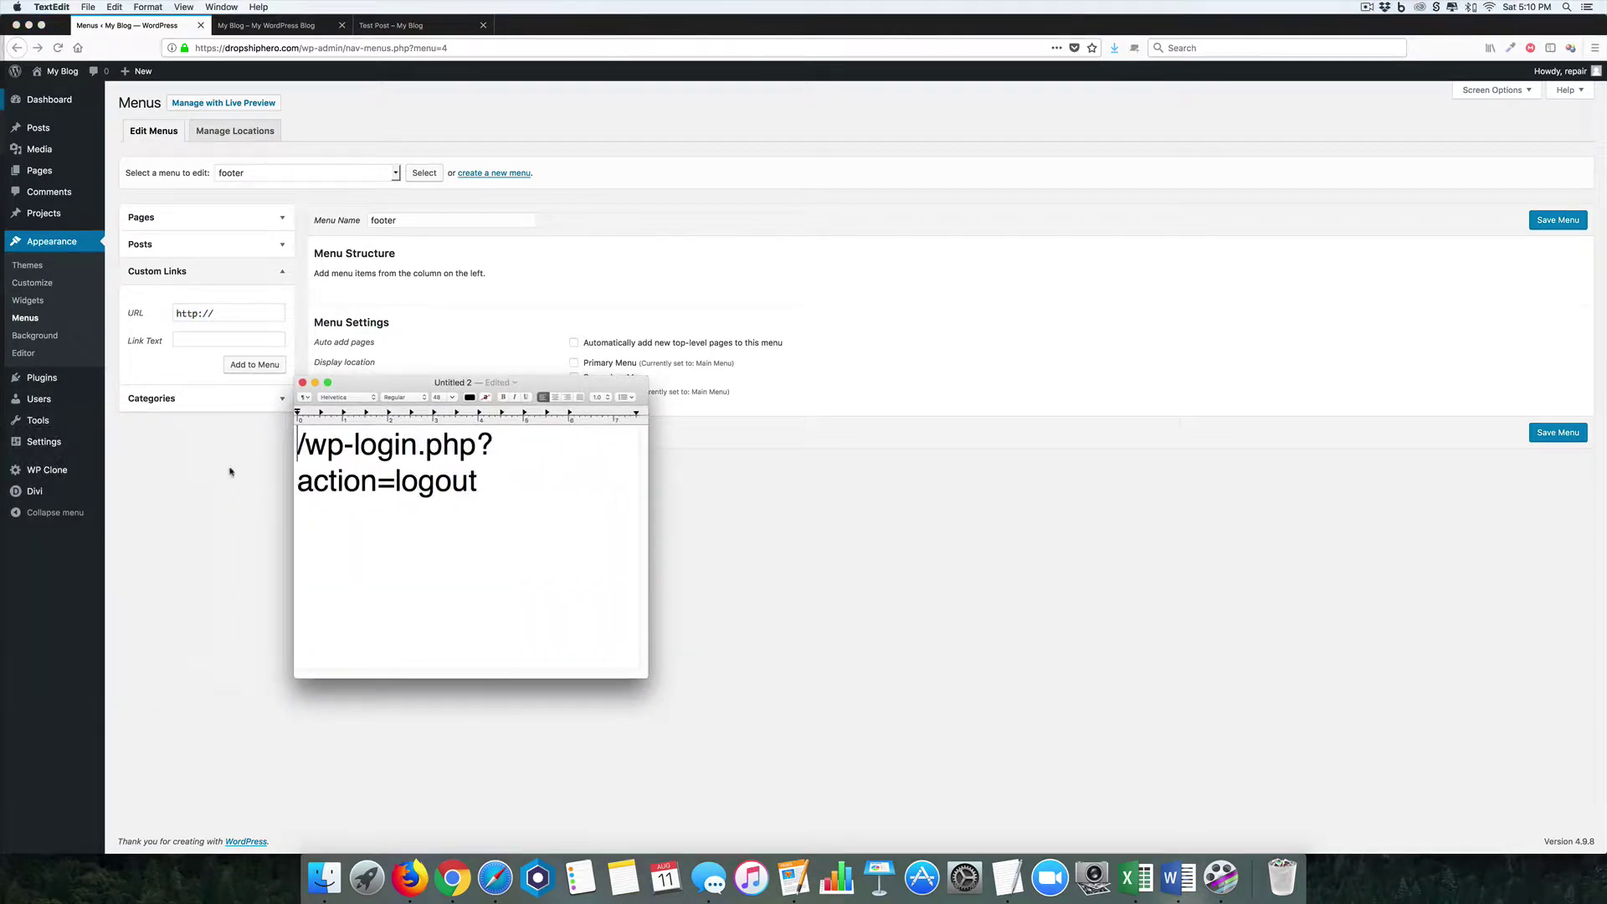
pyautogui.moveTo(486, 485); pyautogui.dragTo(292, 449)
pyautogui.press('super+c')
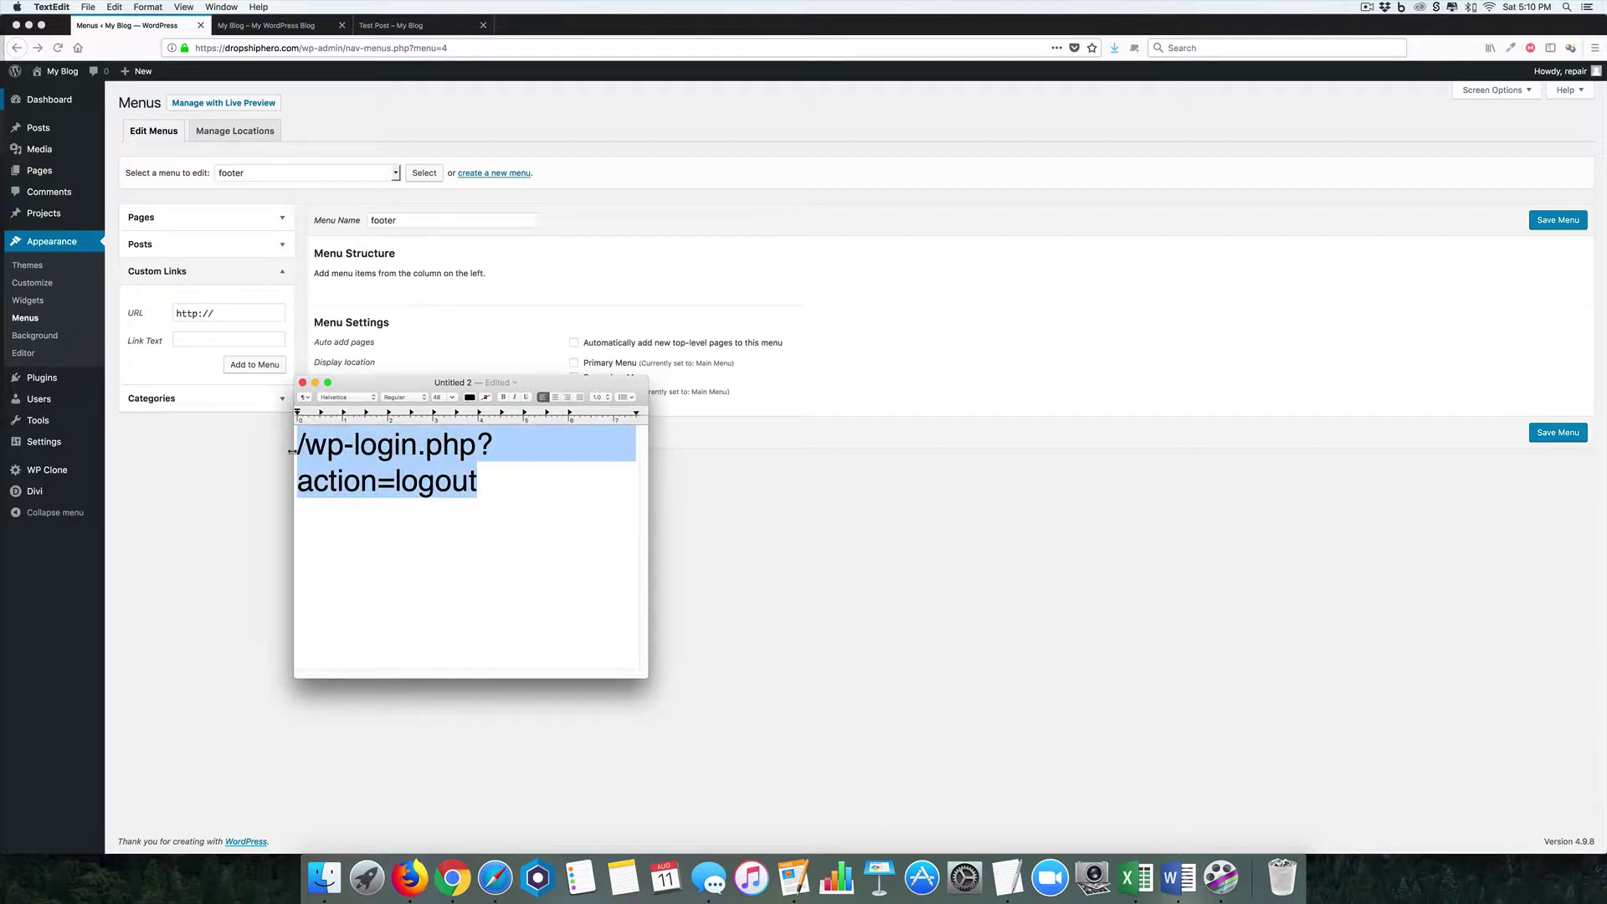
pyautogui.moveTo(335, 382); pyautogui.dragTo(58, 383)
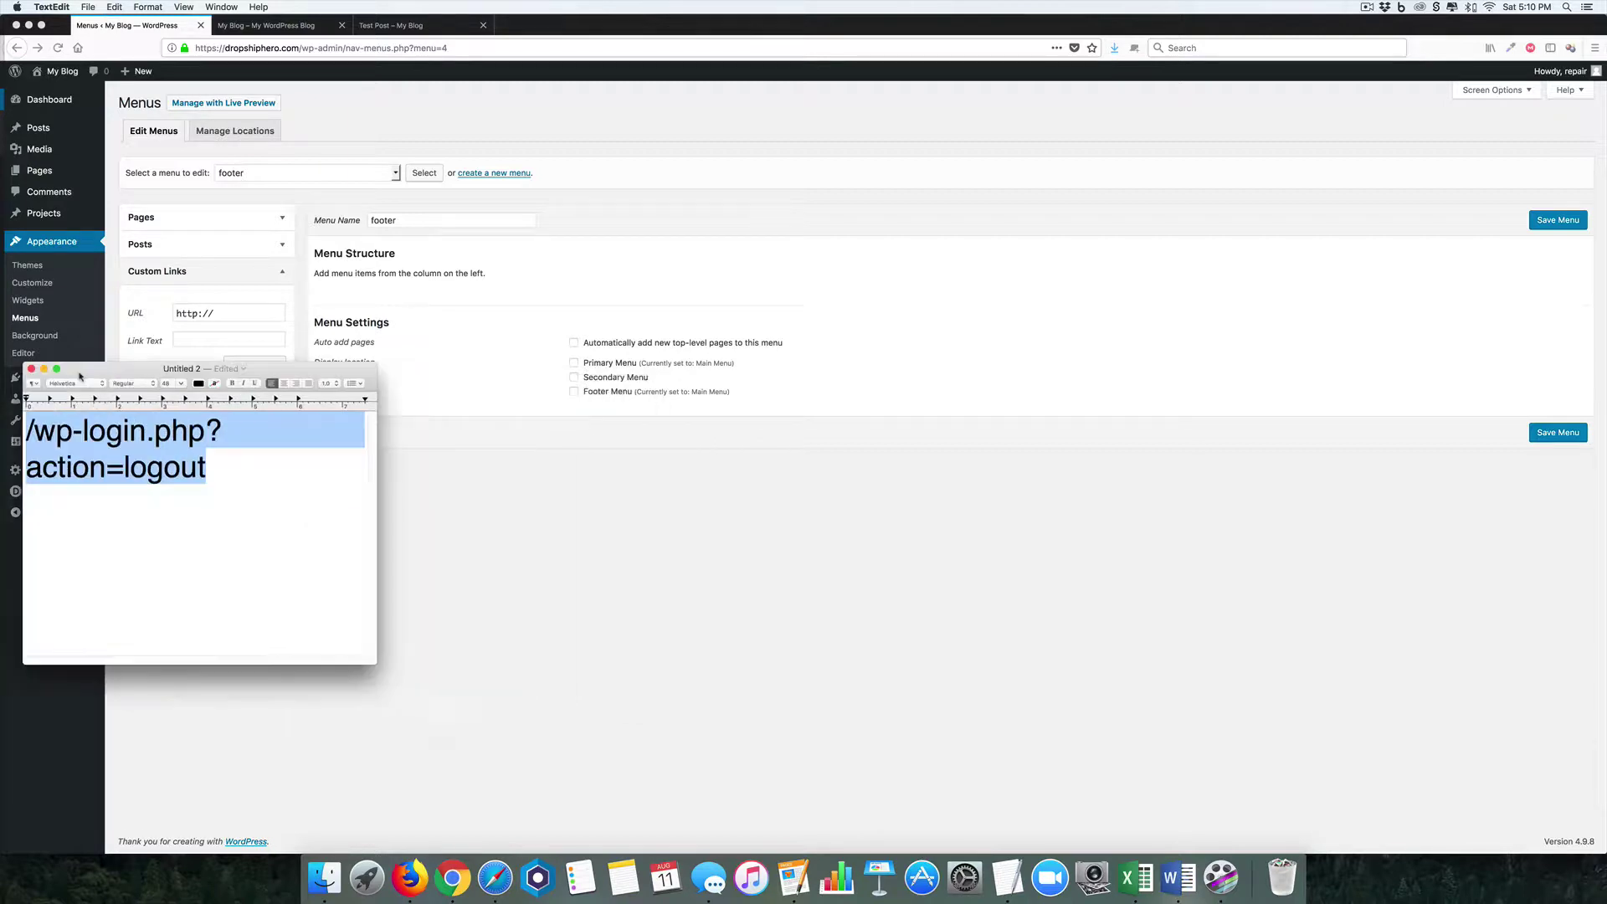
pyautogui.press('super+Tab')
# Step: Add a 'Logout' custom link to /wp-login.php?action=logout to the footer menu
pyautogui.click(226, 313)
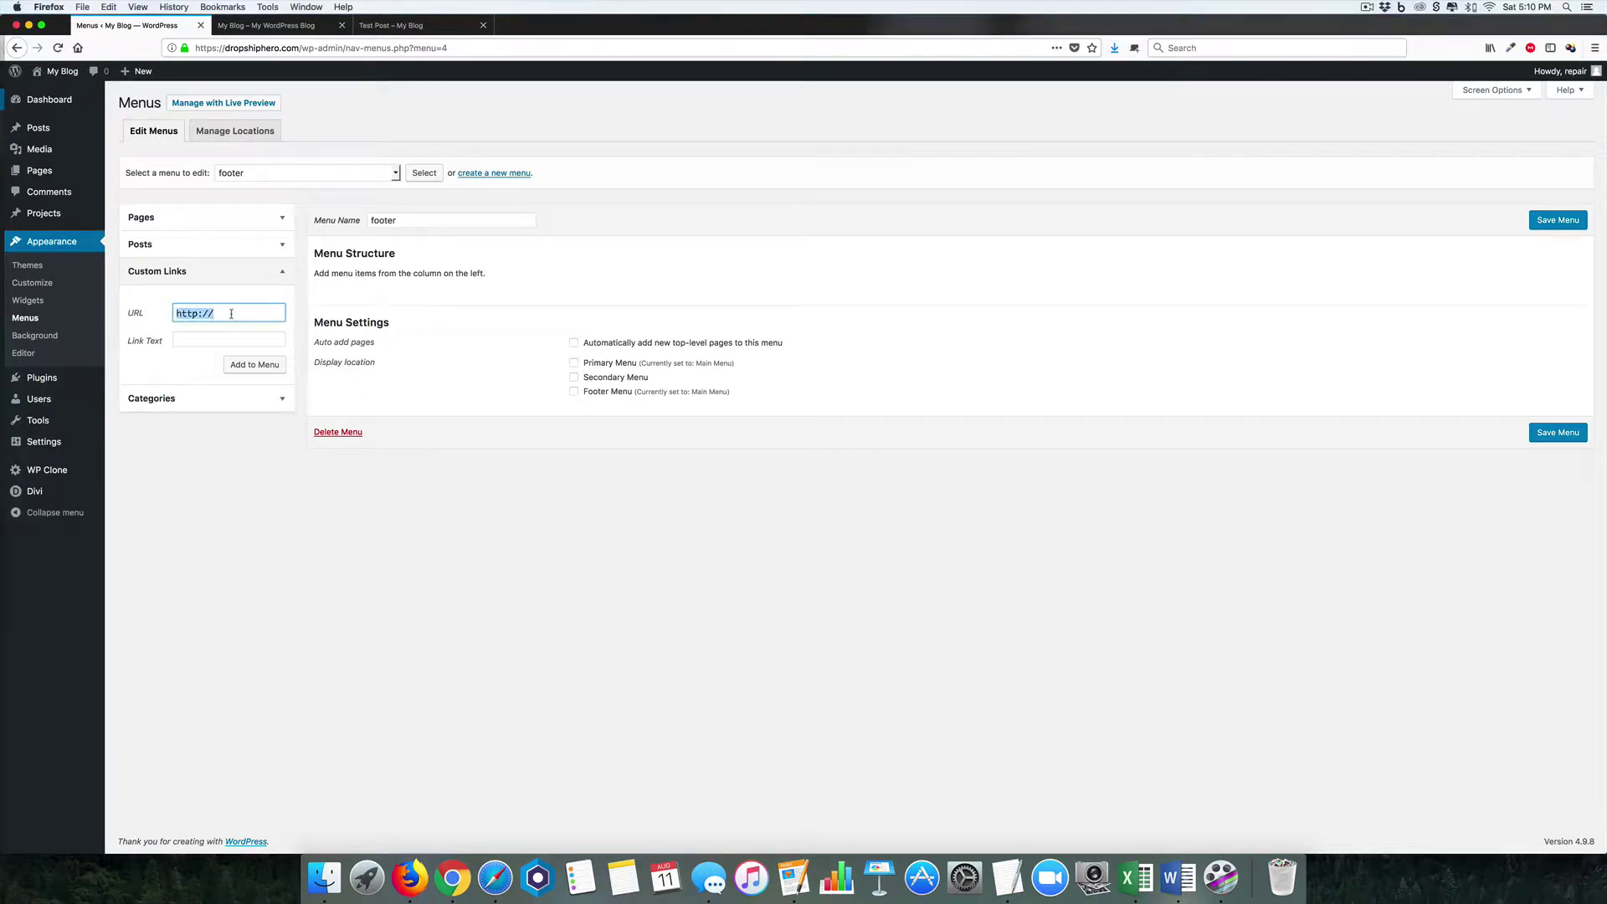
pyautogui.doubleClick(227, 313)
pyautogui.press('super+v')
pyautogui.click(205, 339)
pyautogui.write('Log')
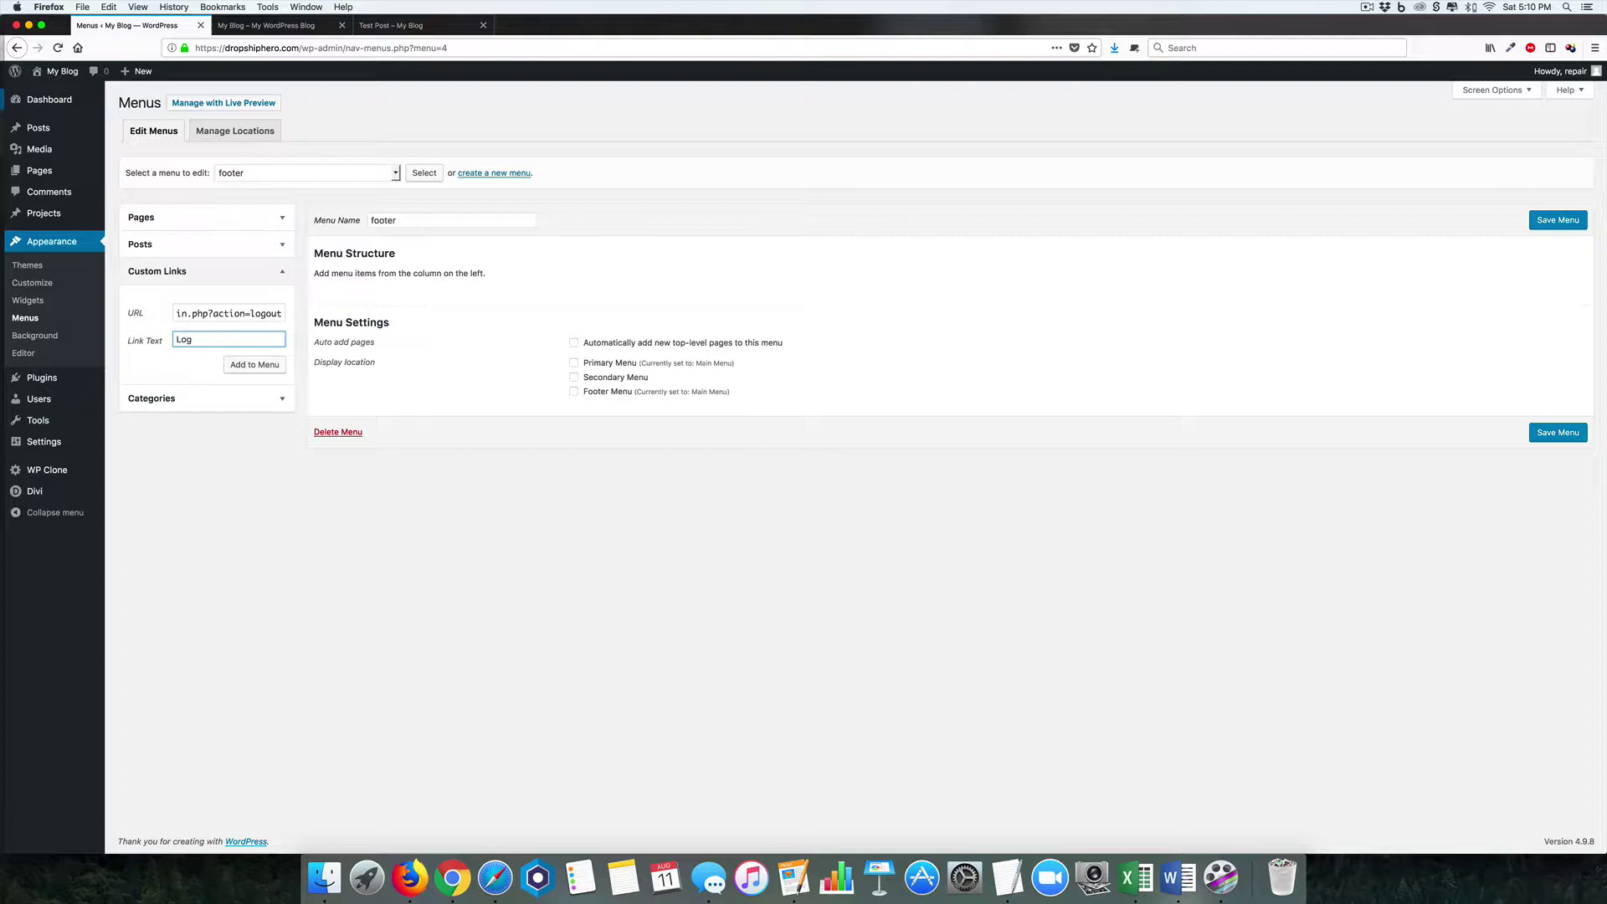
pyautogui.click(225, 364)
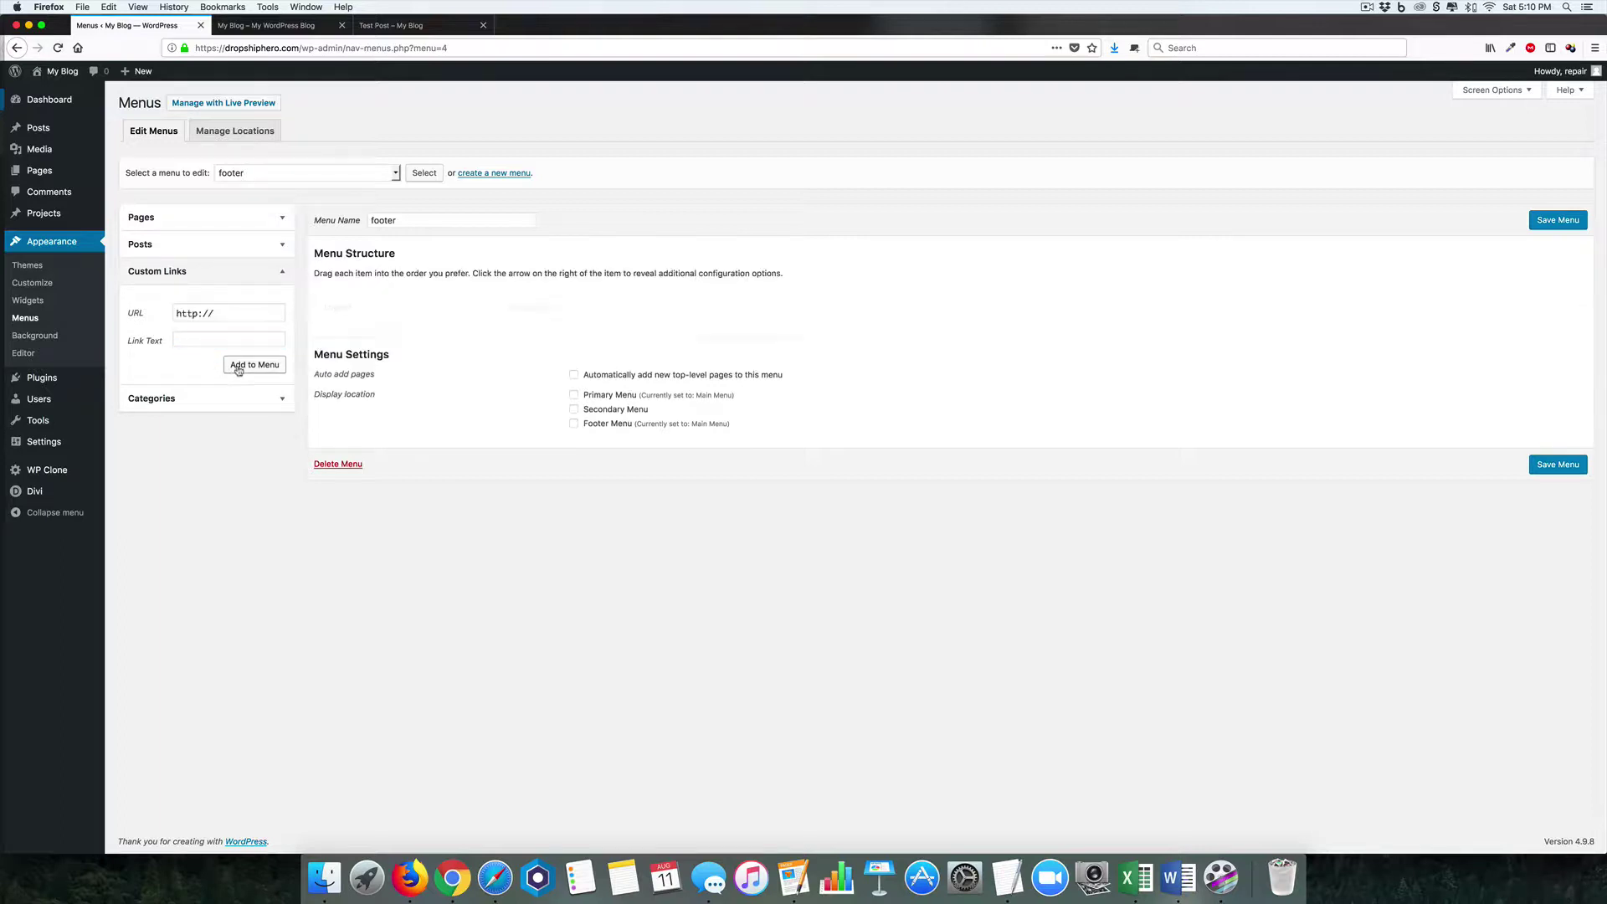
# Step: Add a 'Login' custom link to /wp-login.php, assign the Footer Menu location, and save
pyautogui.click(233, 314)
pyautogui.press('super+a')
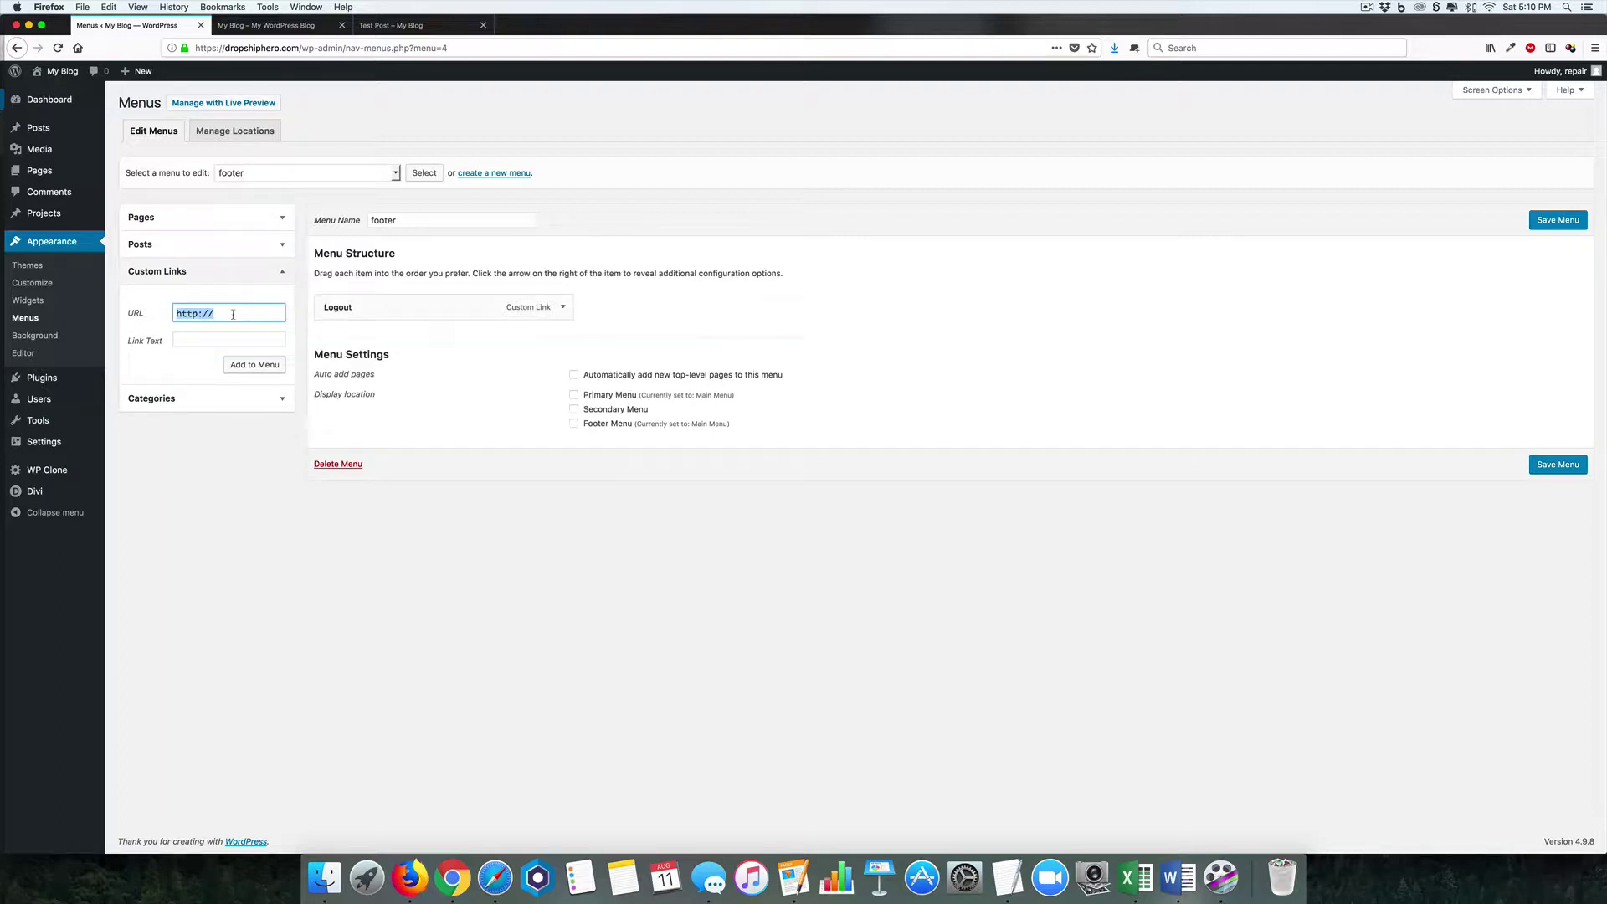
pyautogui.press('super+v')
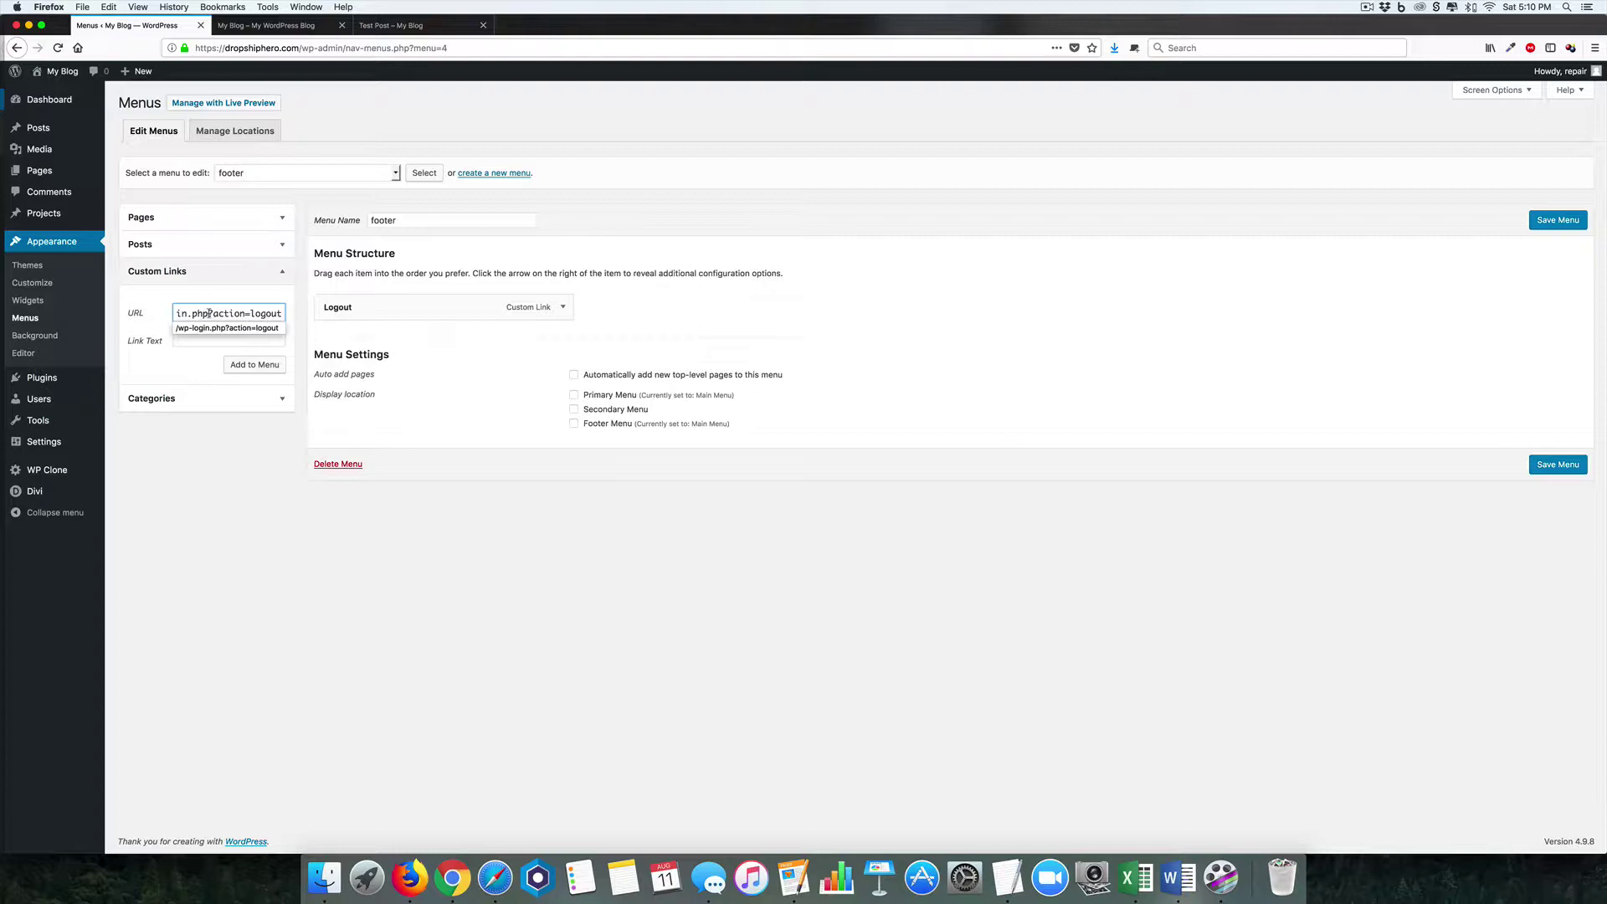
pyautogui.moveTo(209, 313); pyautogui.dragTo(363, 318)
pyautogui.press('BackSpace')
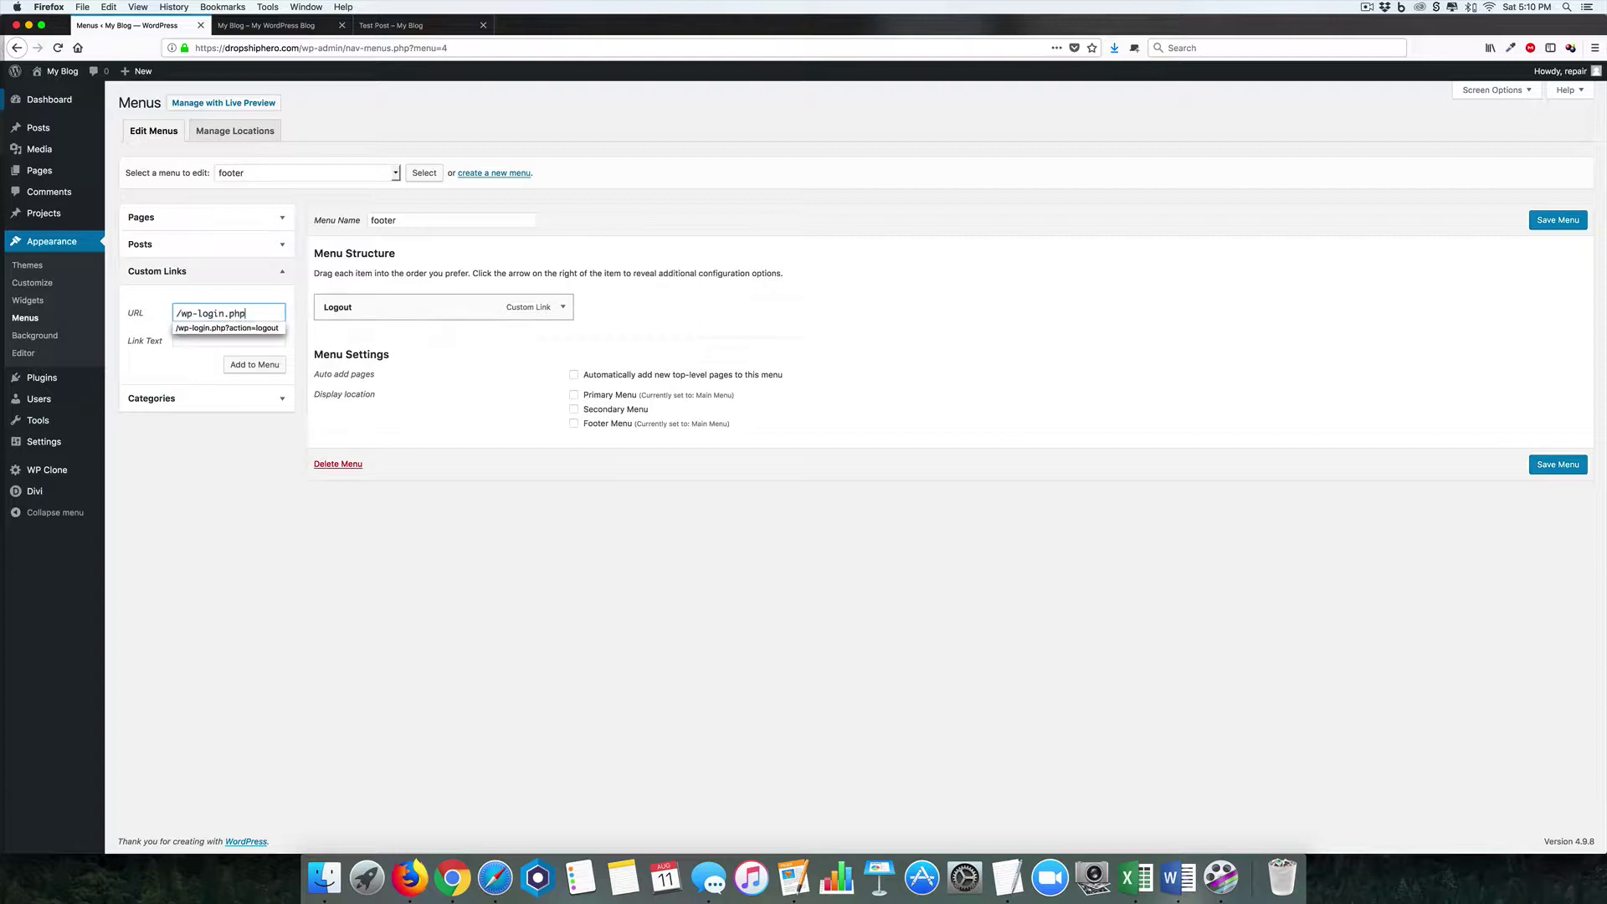
pyautogui.click(198, 340)
pyautogui.write('Lo')
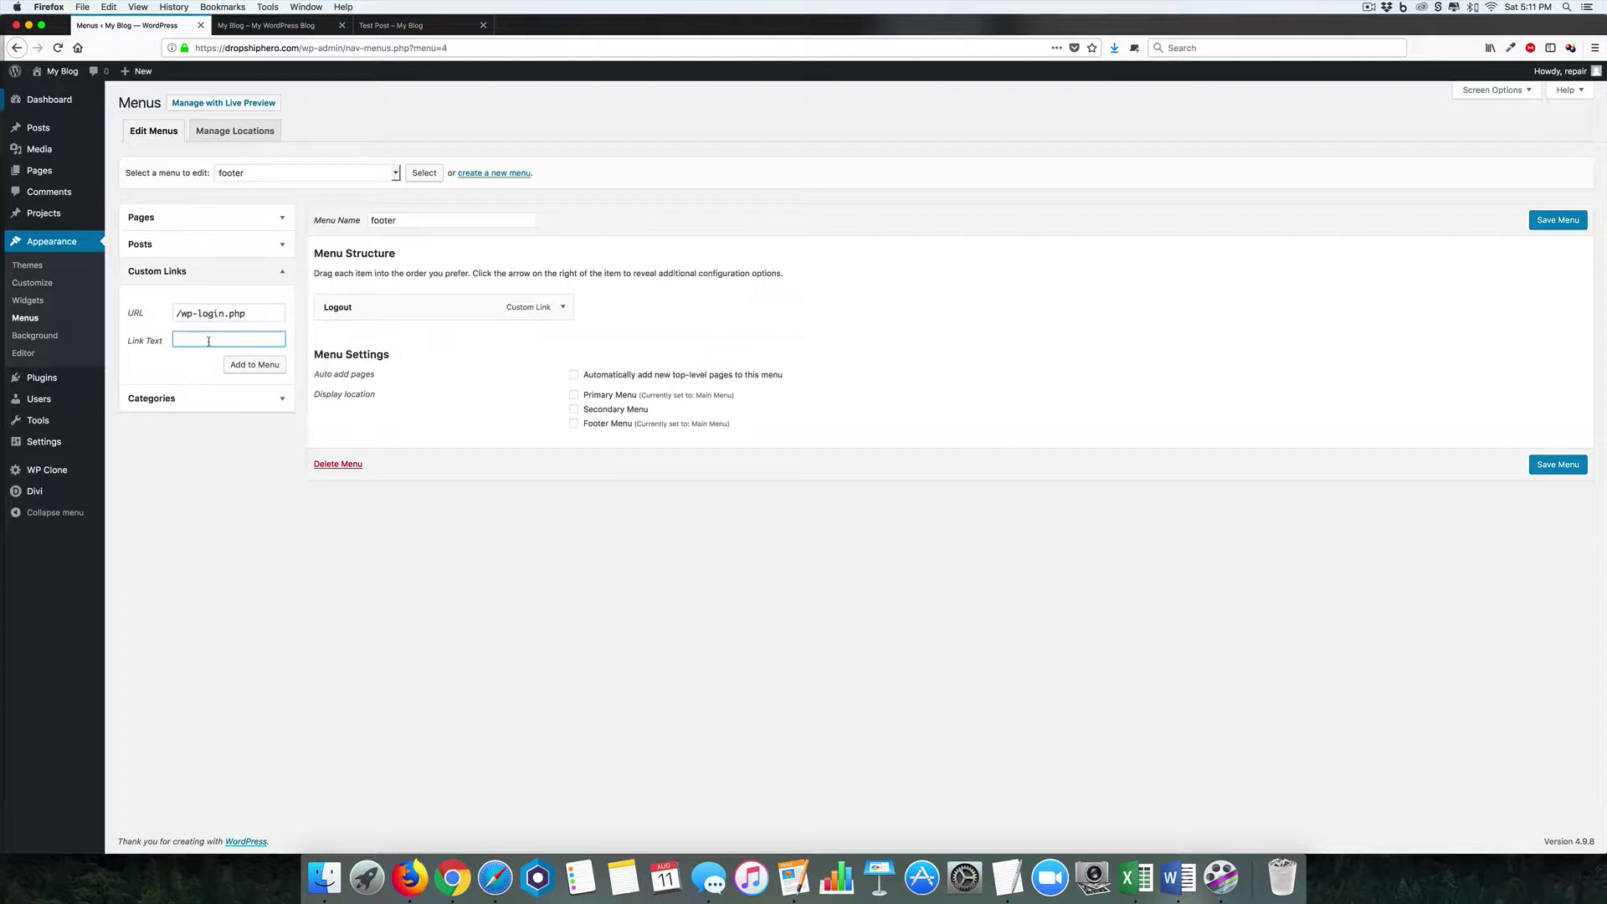
pyautogui.write('gin')
pyautogui.click(254, 364)
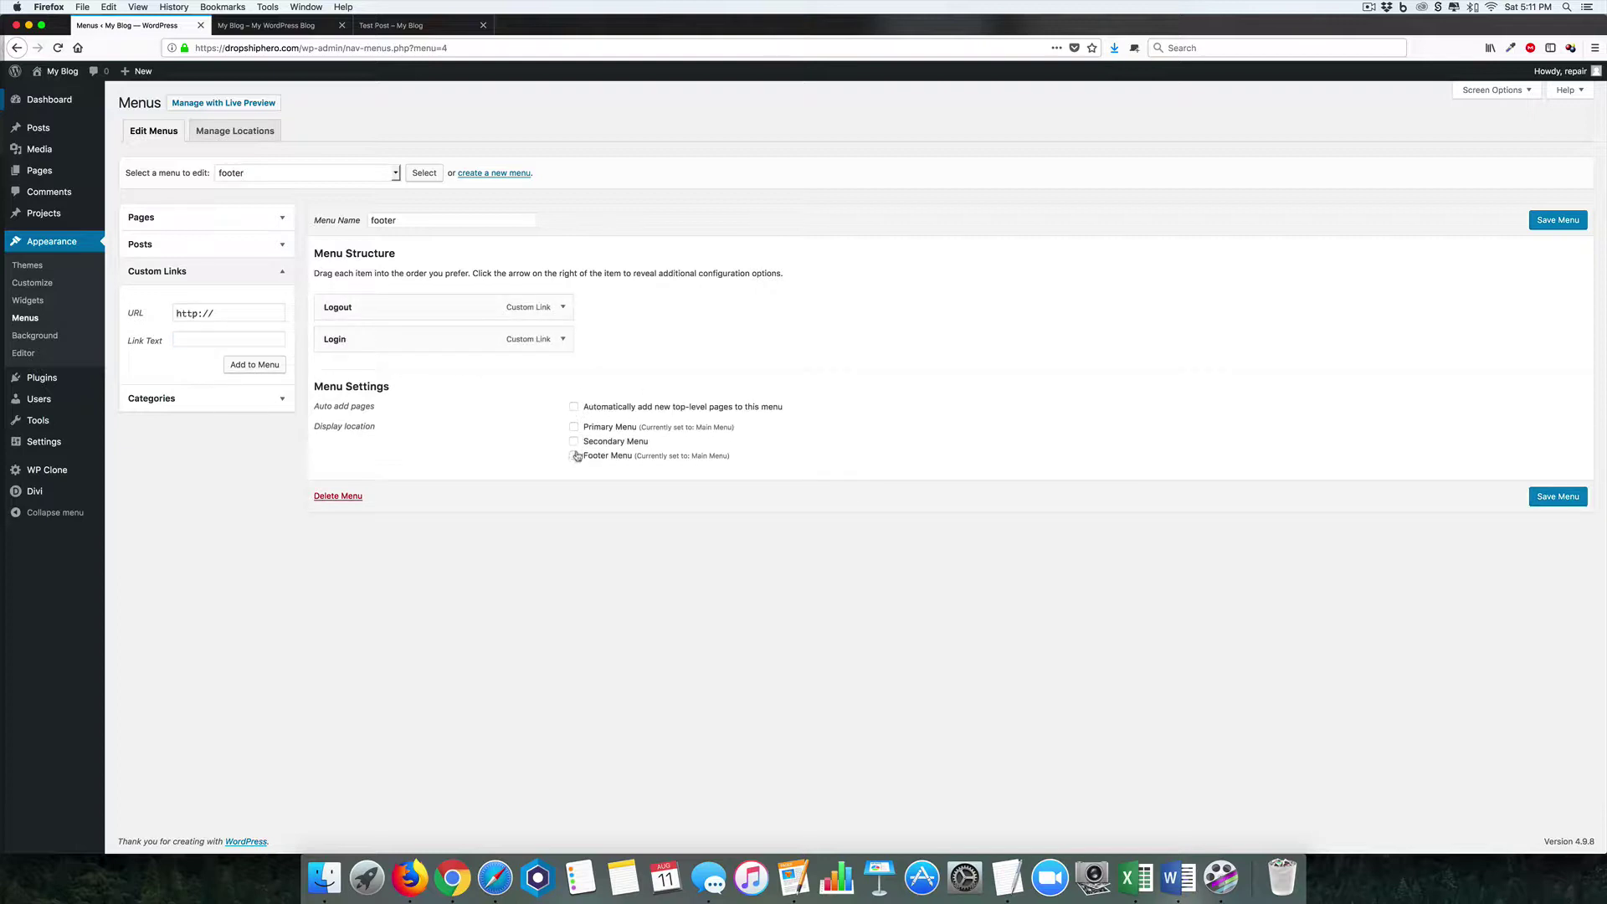
pyautogui.click(575, 455)
pyautogui.click(1556, 499)
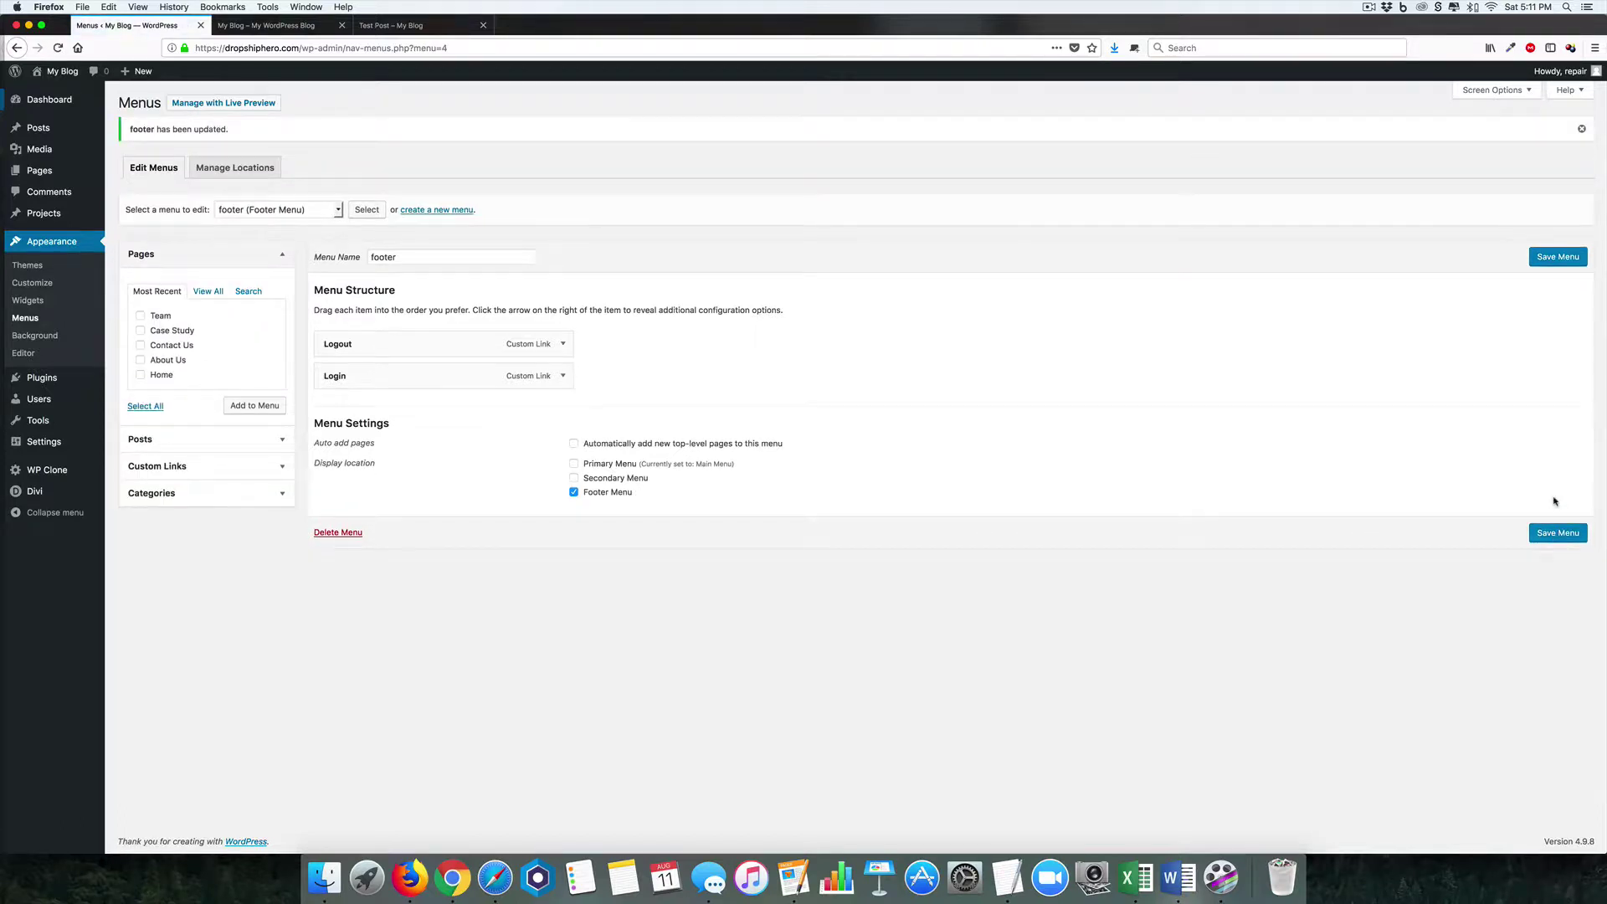
# Step: Reload the homepage and scroll to the footer to see the Logout and Login links
pyautogui.click(266, 25)
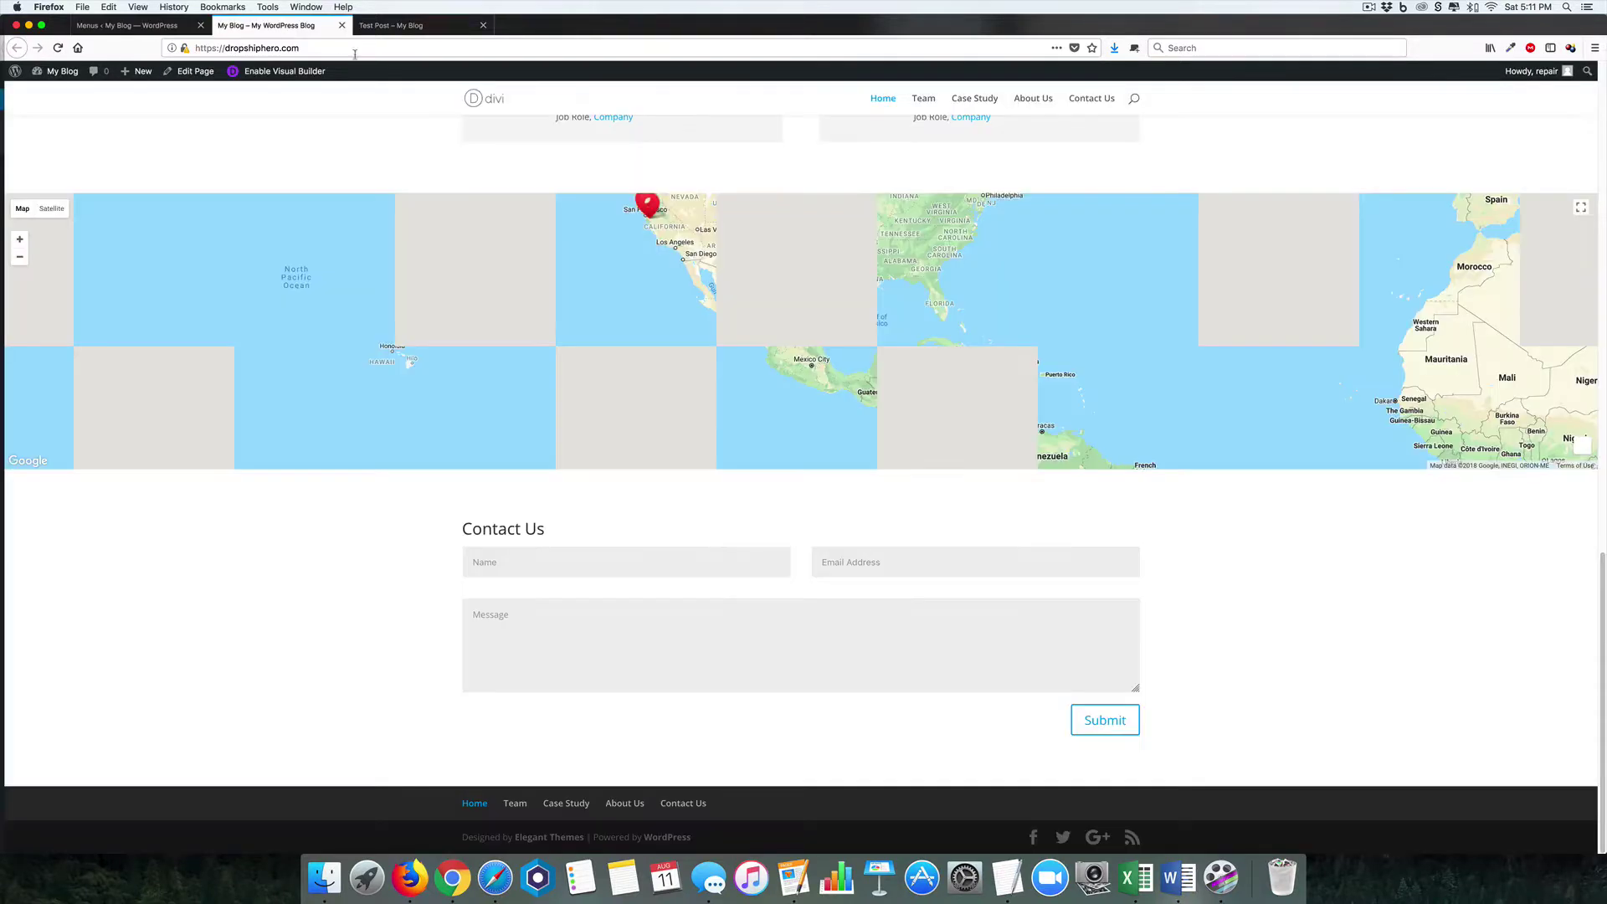
pyautogui.click(363, 48)
pyautogui.press('Return')
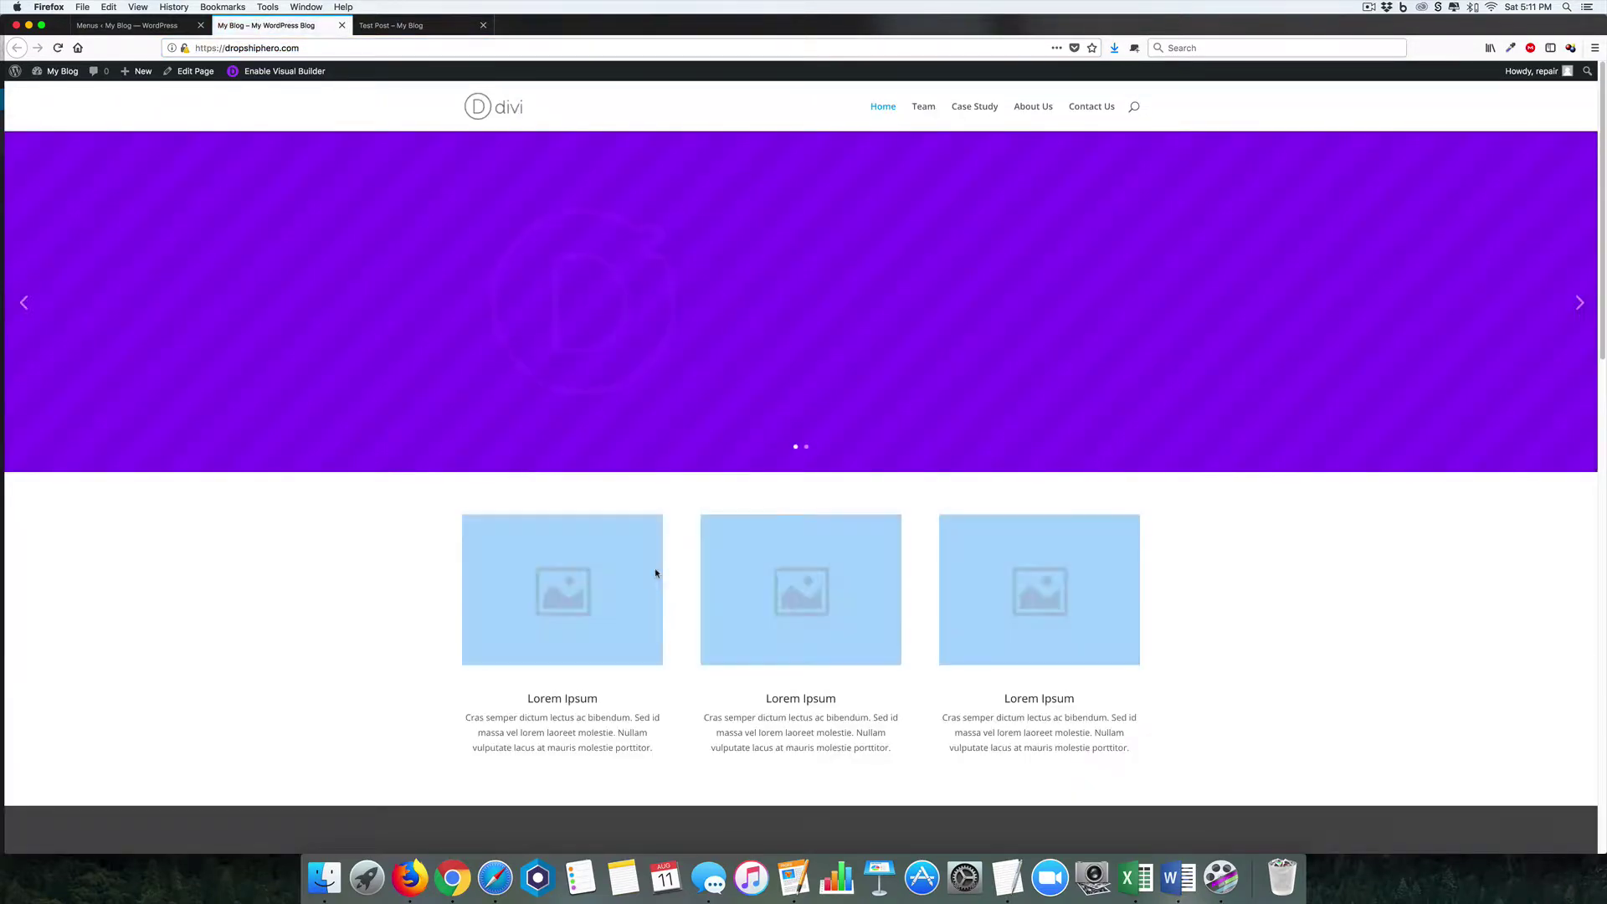
pyautogui.scroll(-6, 654, 568)
pyautogui.scroll(-8, 654, 569)
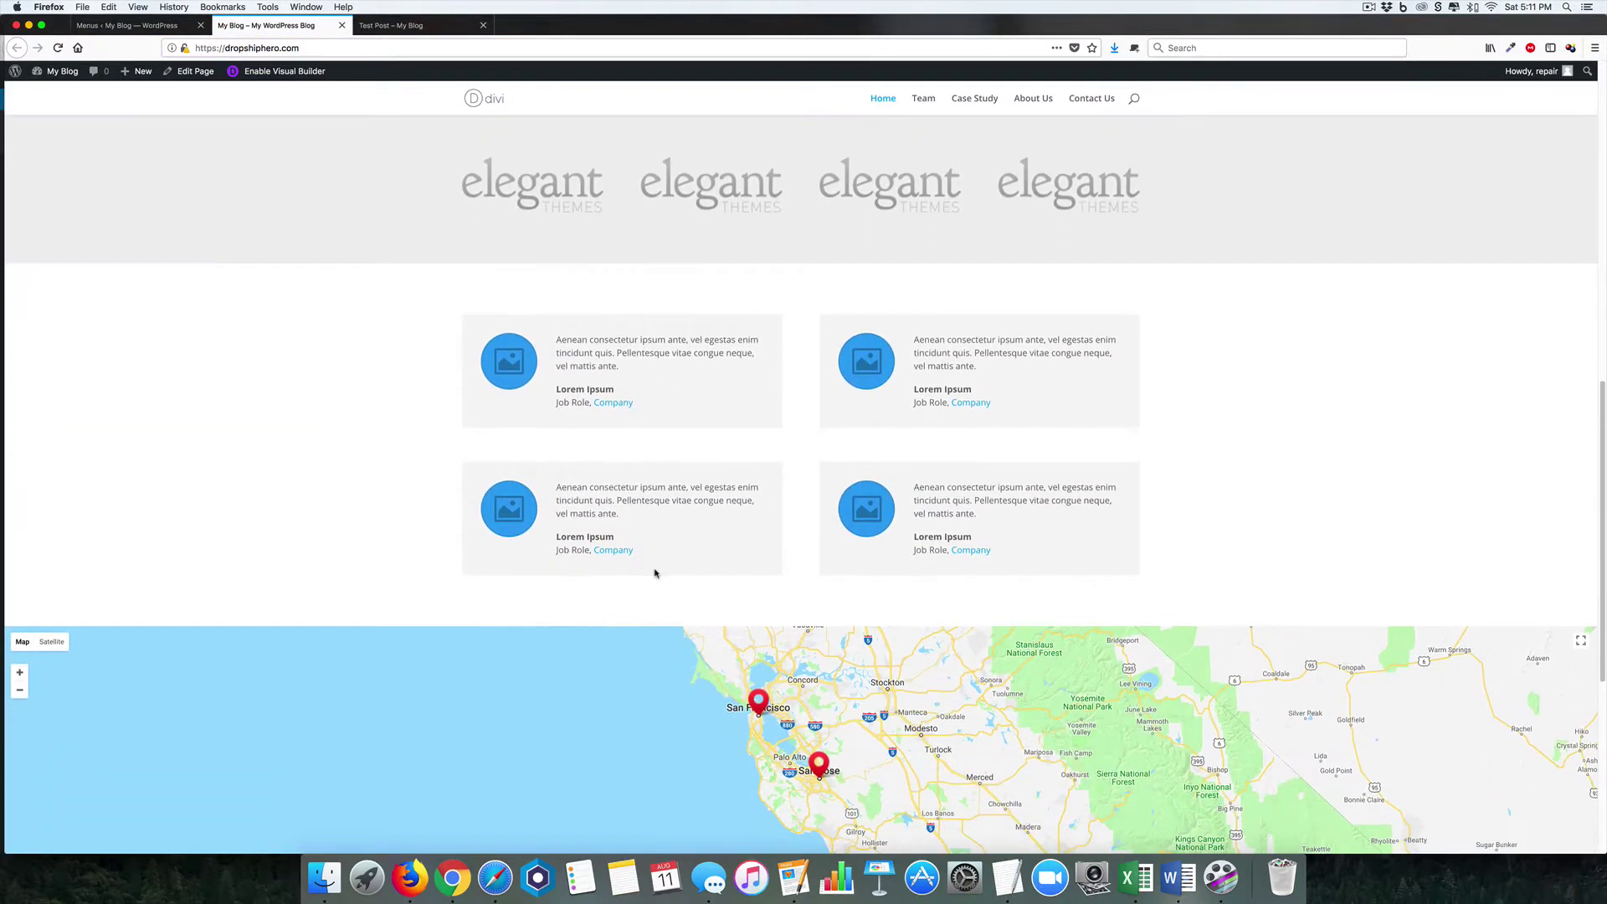
pyautogui.scroll(-5, 727, 626)
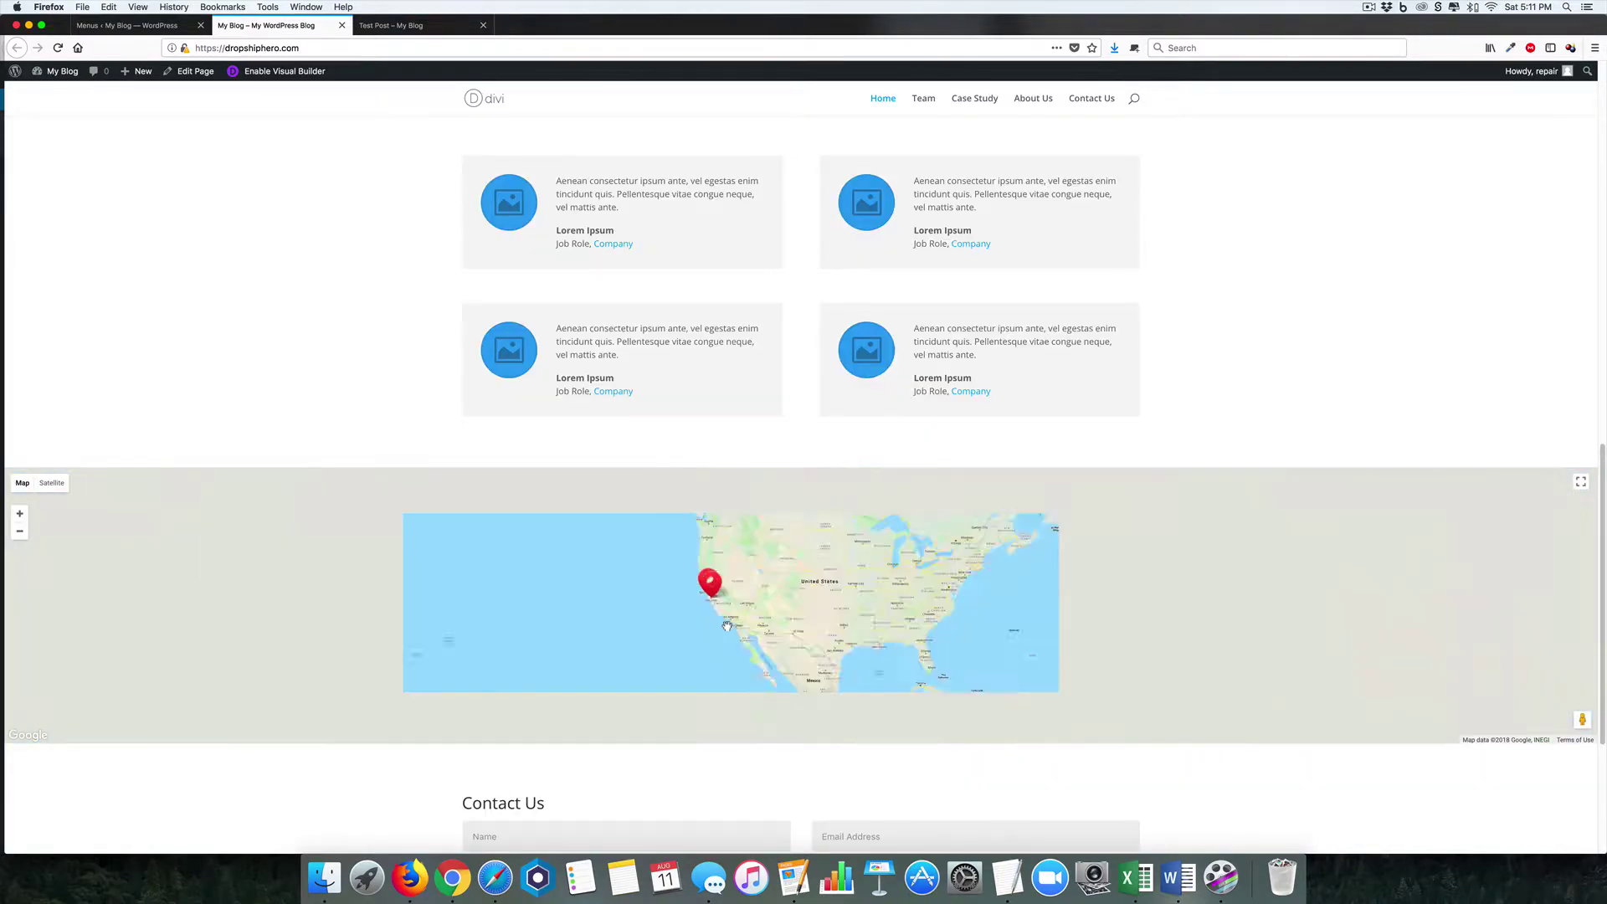
pyautogui.scroll(-3, 1210, 801)
pyautogui.scroll(-1, 1210, 801)
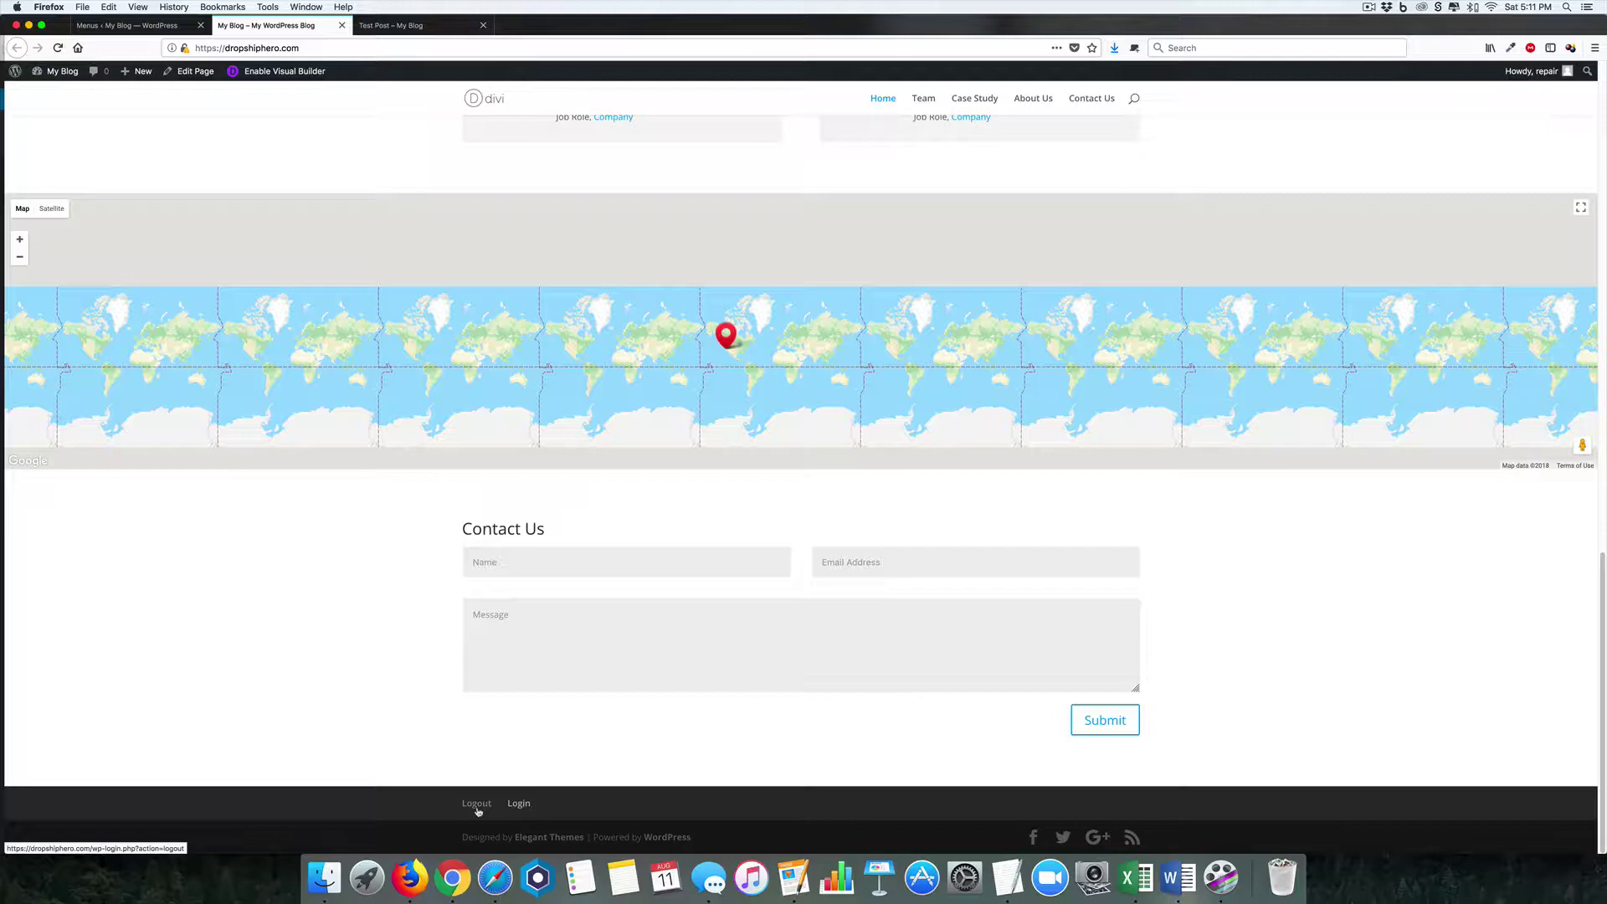
# Step: Test the footer Login link, go back, and return to the Menus page
pyautogui.click(519, 806)
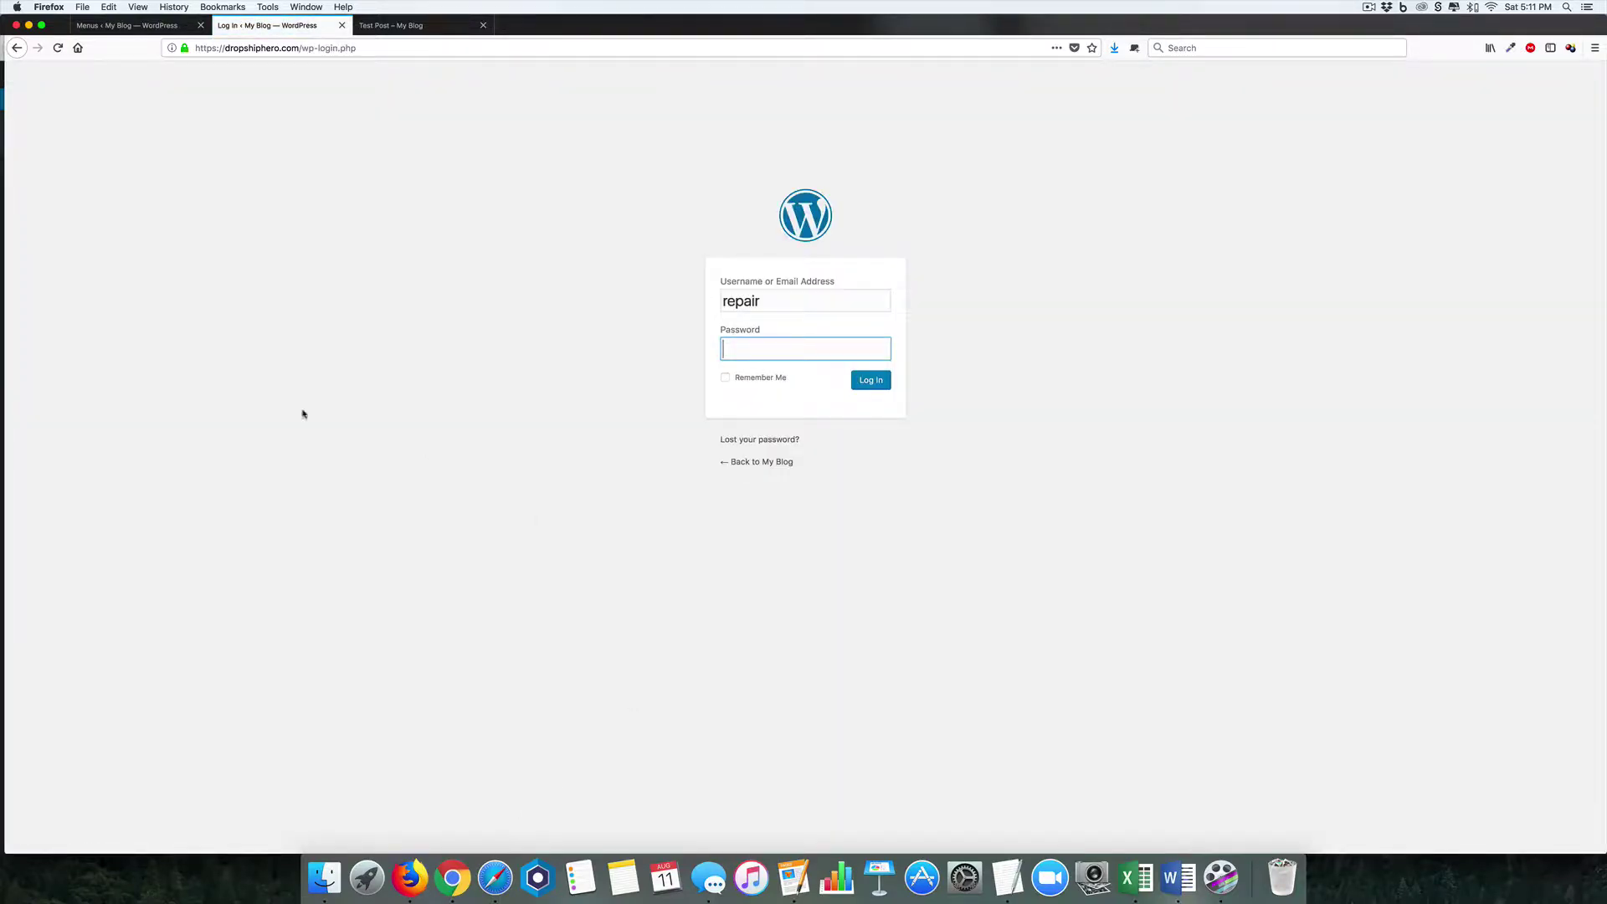
pyautogui.click(17, 48)
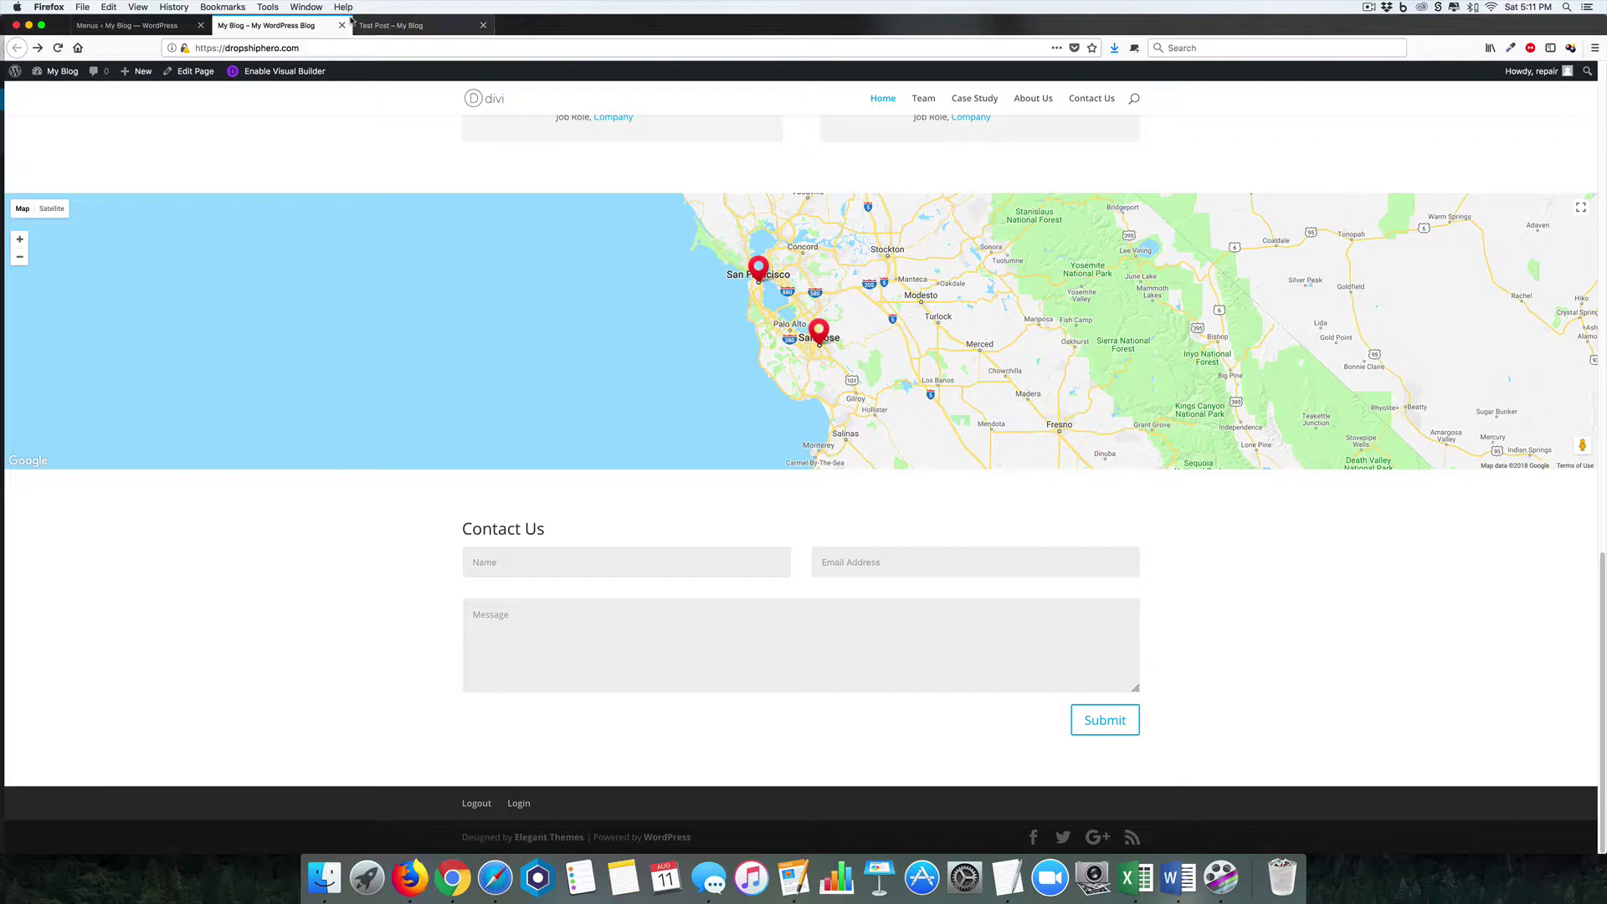
pyautogui.click(390, 25)
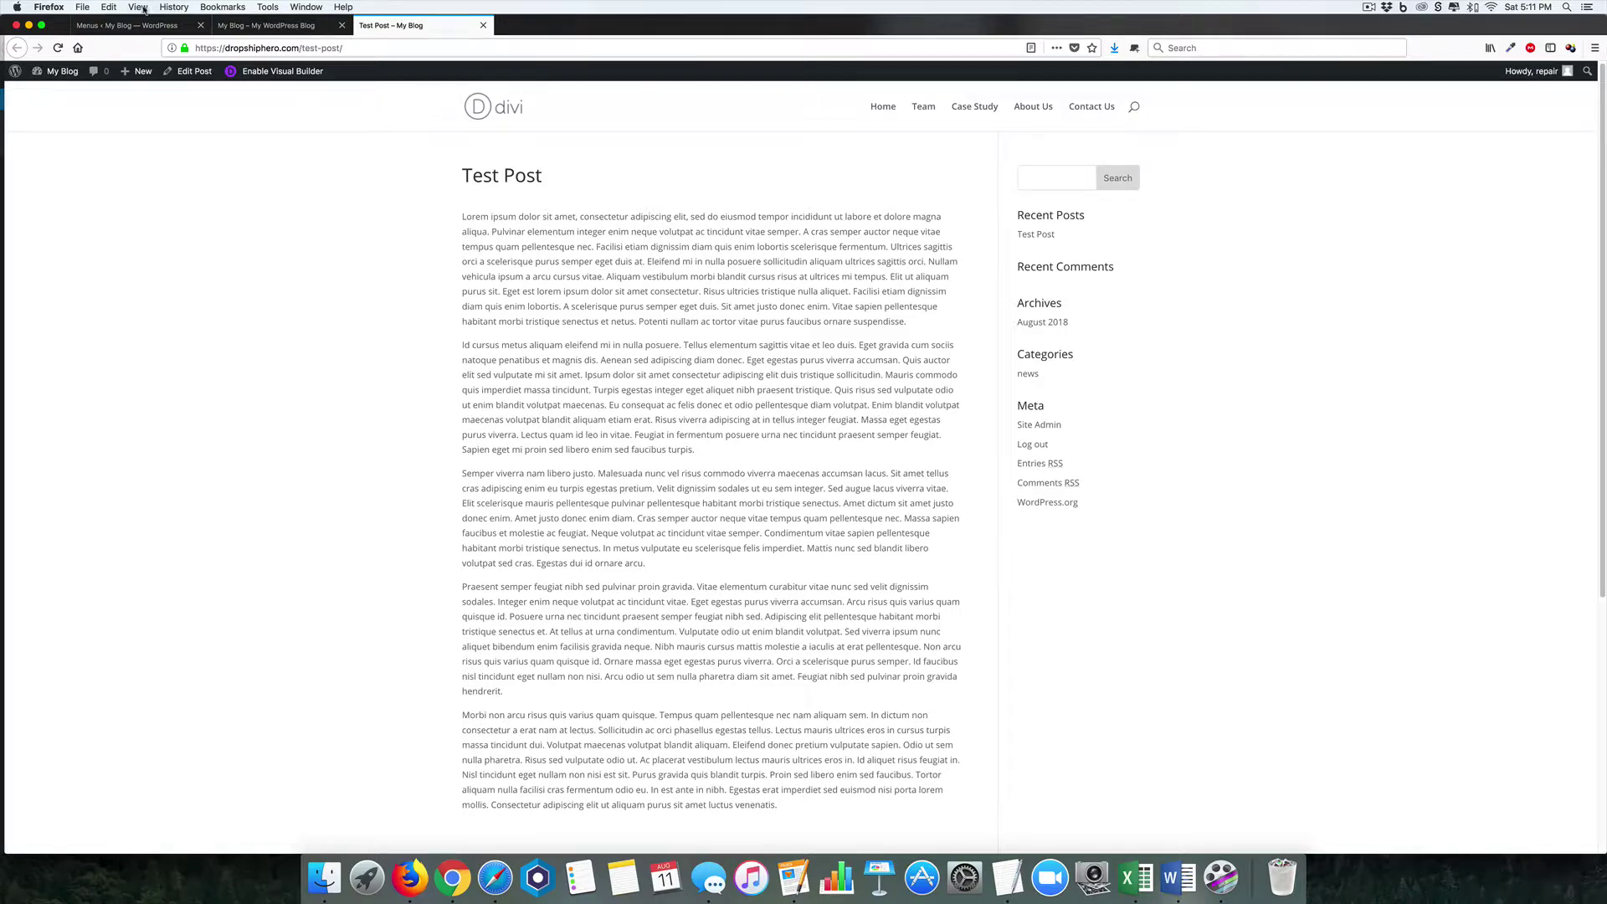
pyautogui.click(121, 25)
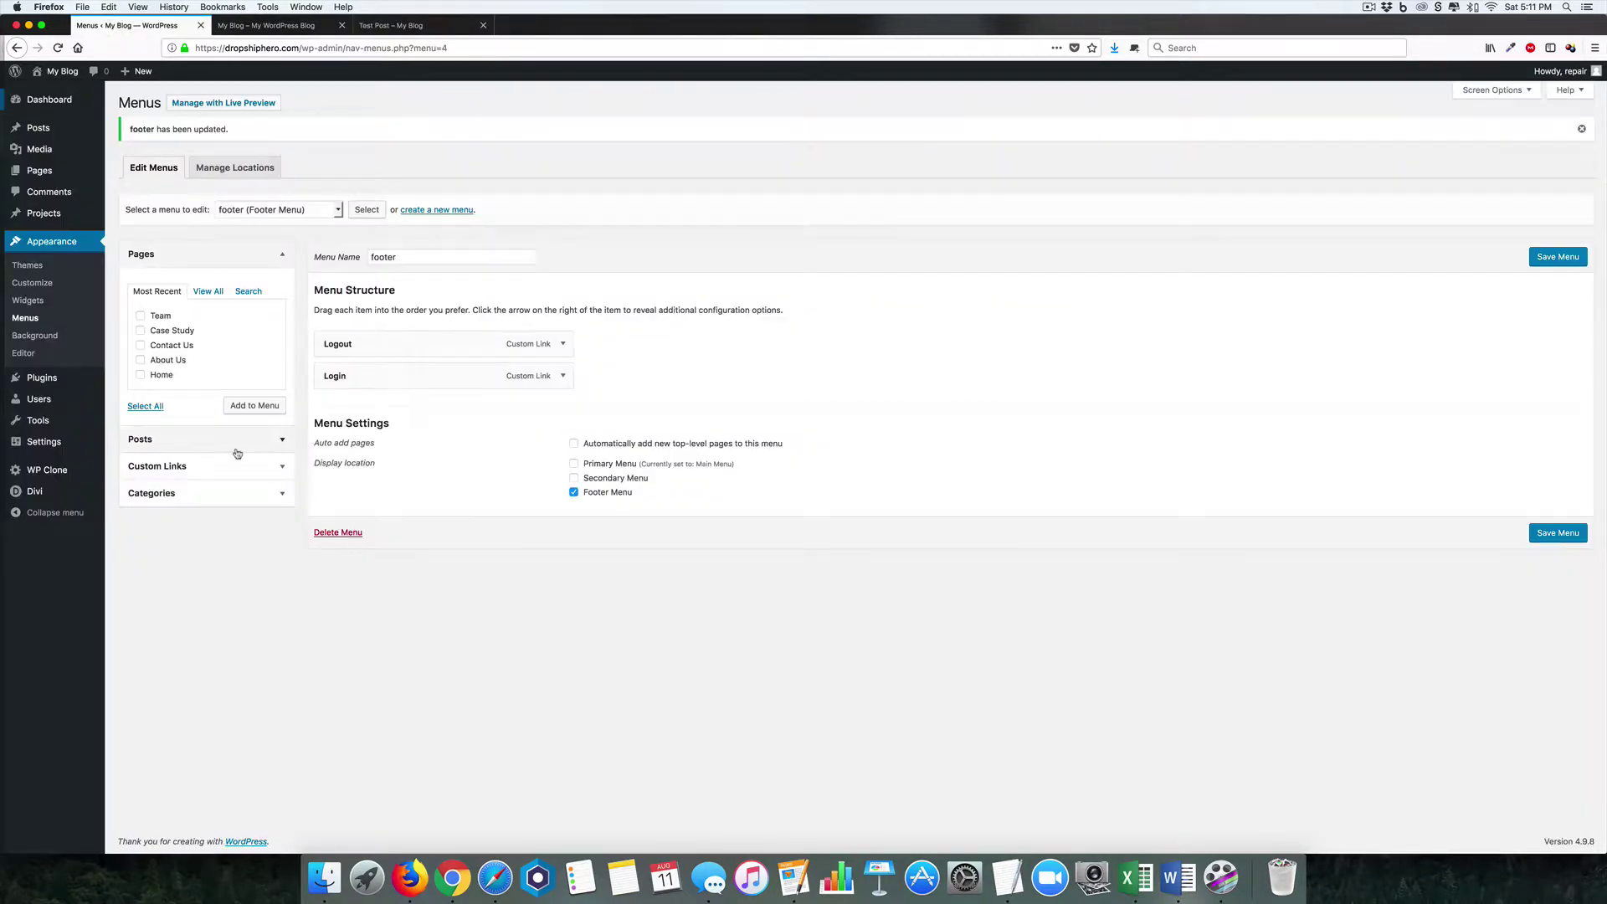
# Step: Add a Navigation Menu widget showing the footer menu below Meta in the Sidebar and save it
pyautogui.click(42, 302)
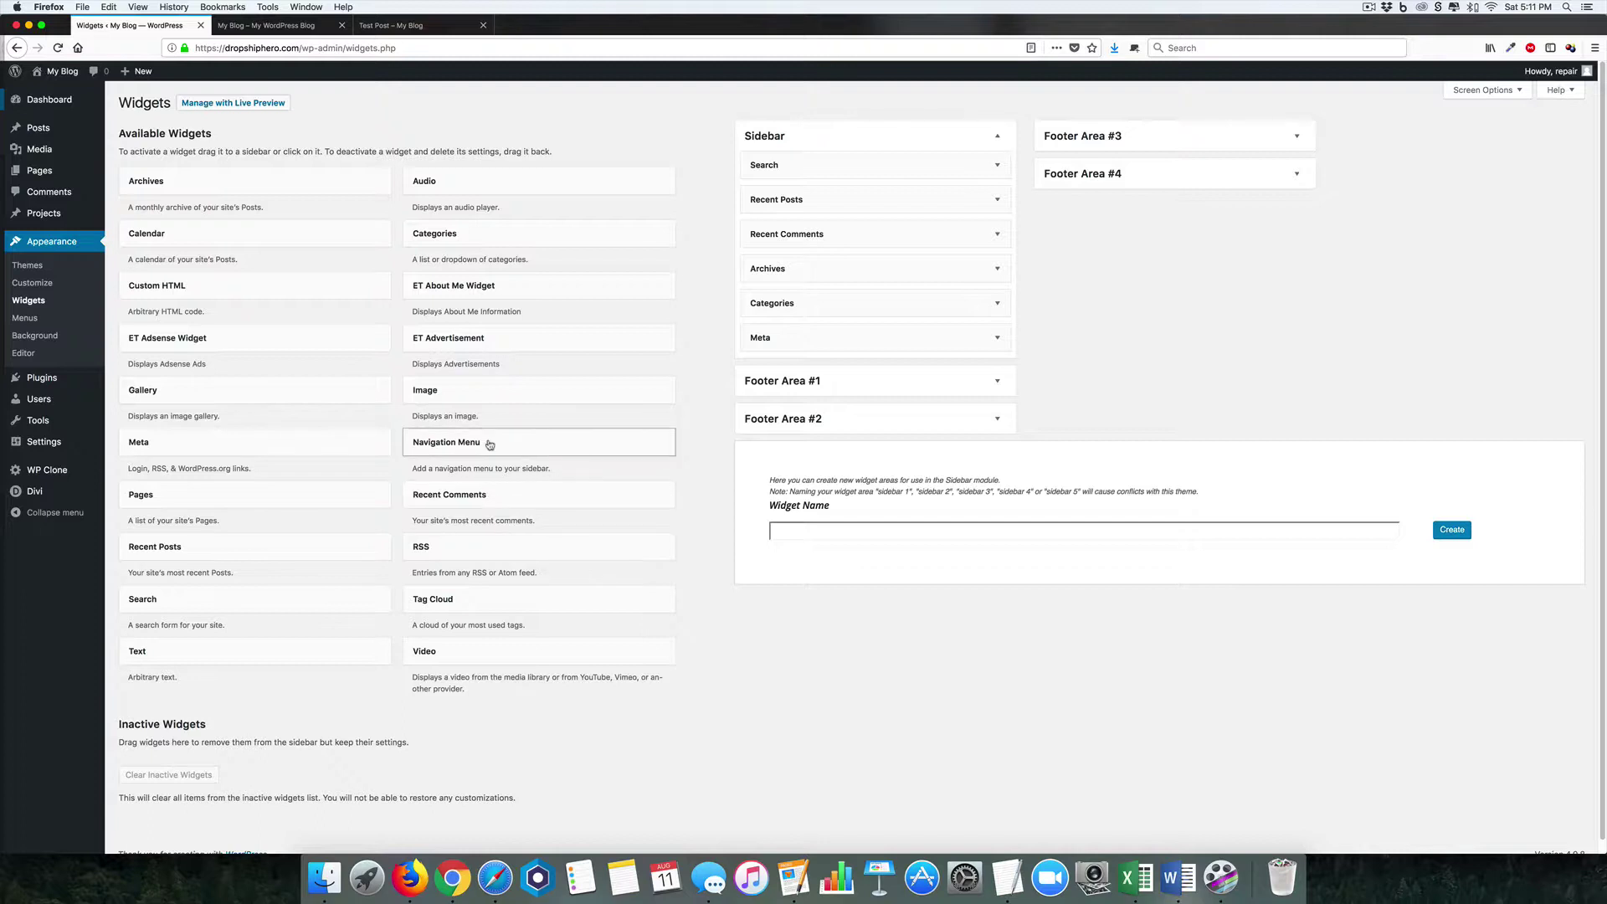
pyautogui.scroll(-1, 489, 444)
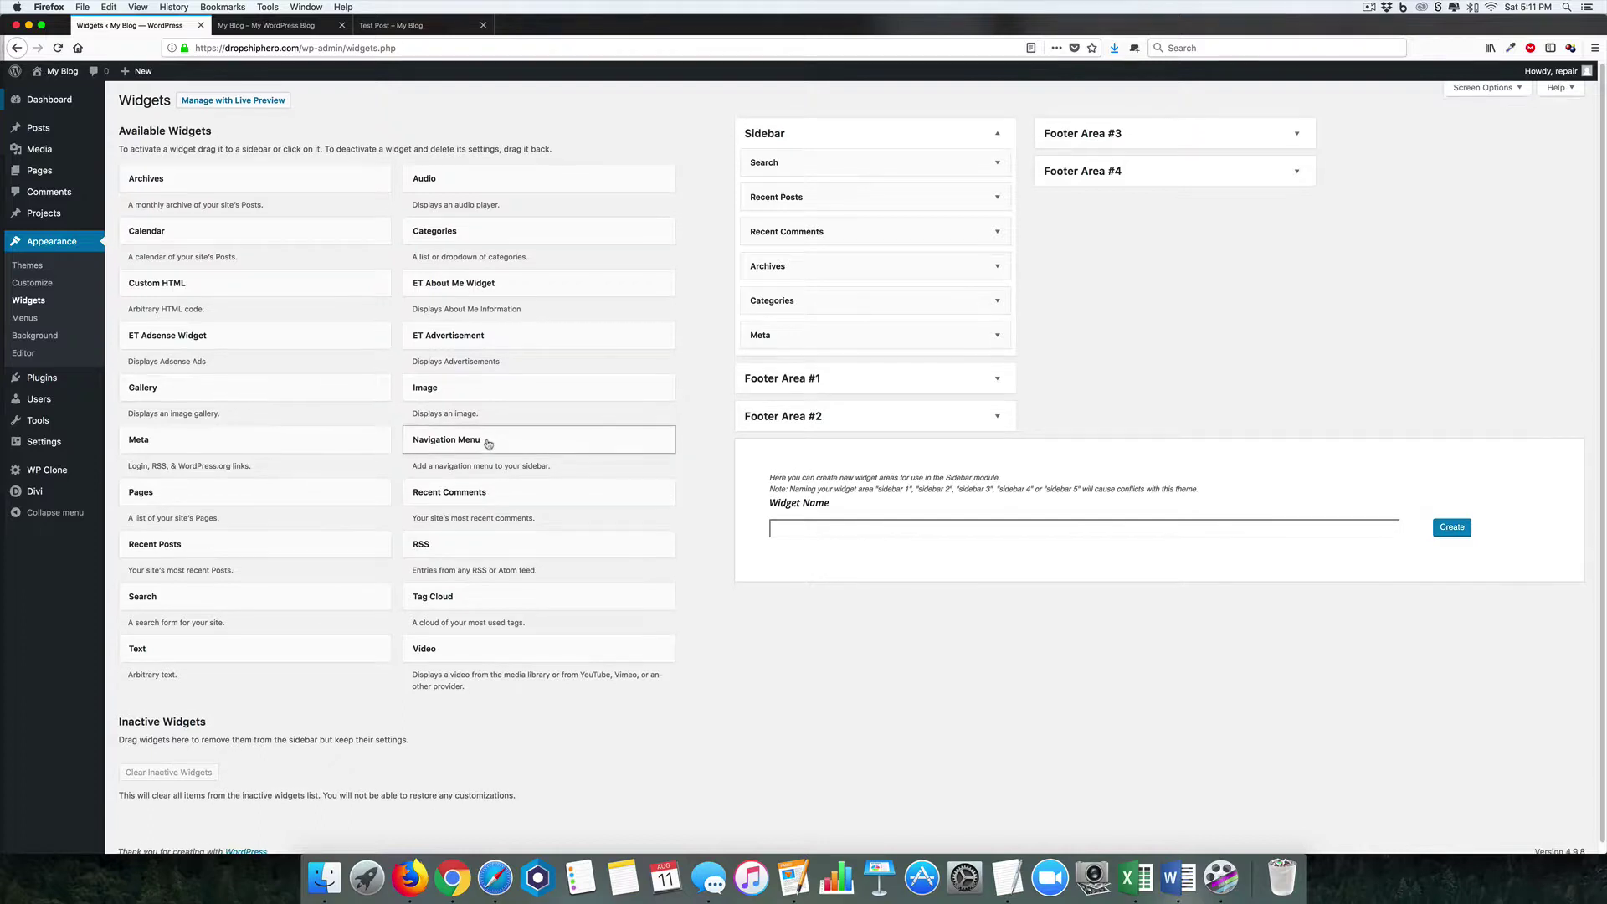
pyautogui.moveTo(472, 439); pyautogui.dragTo(813, 369)
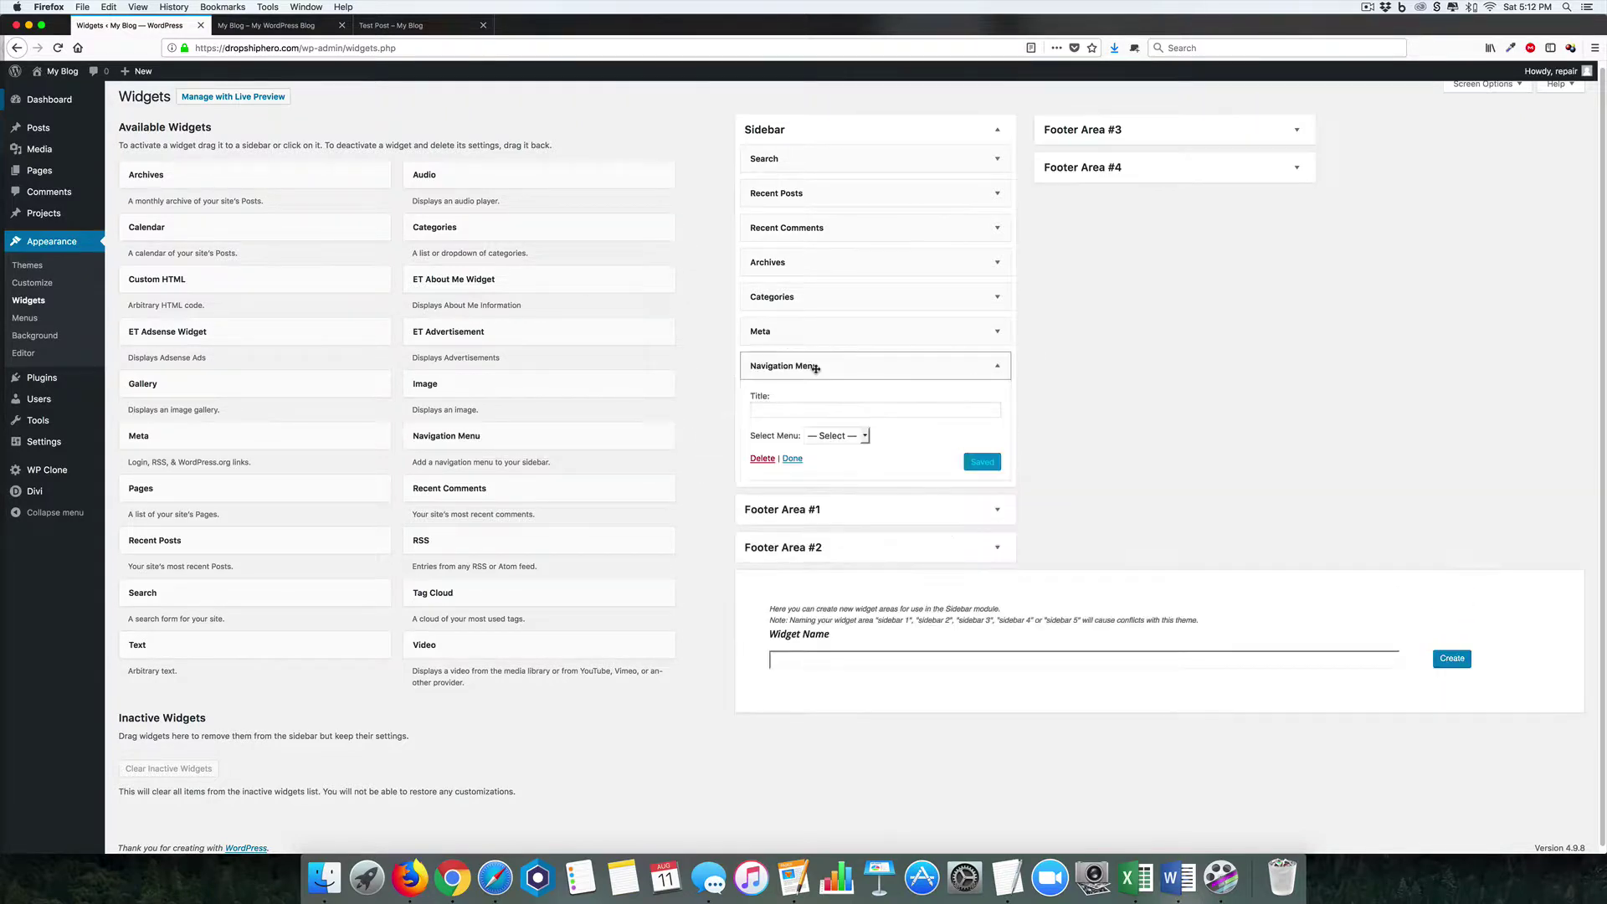
pyautogui.click(850, 438)
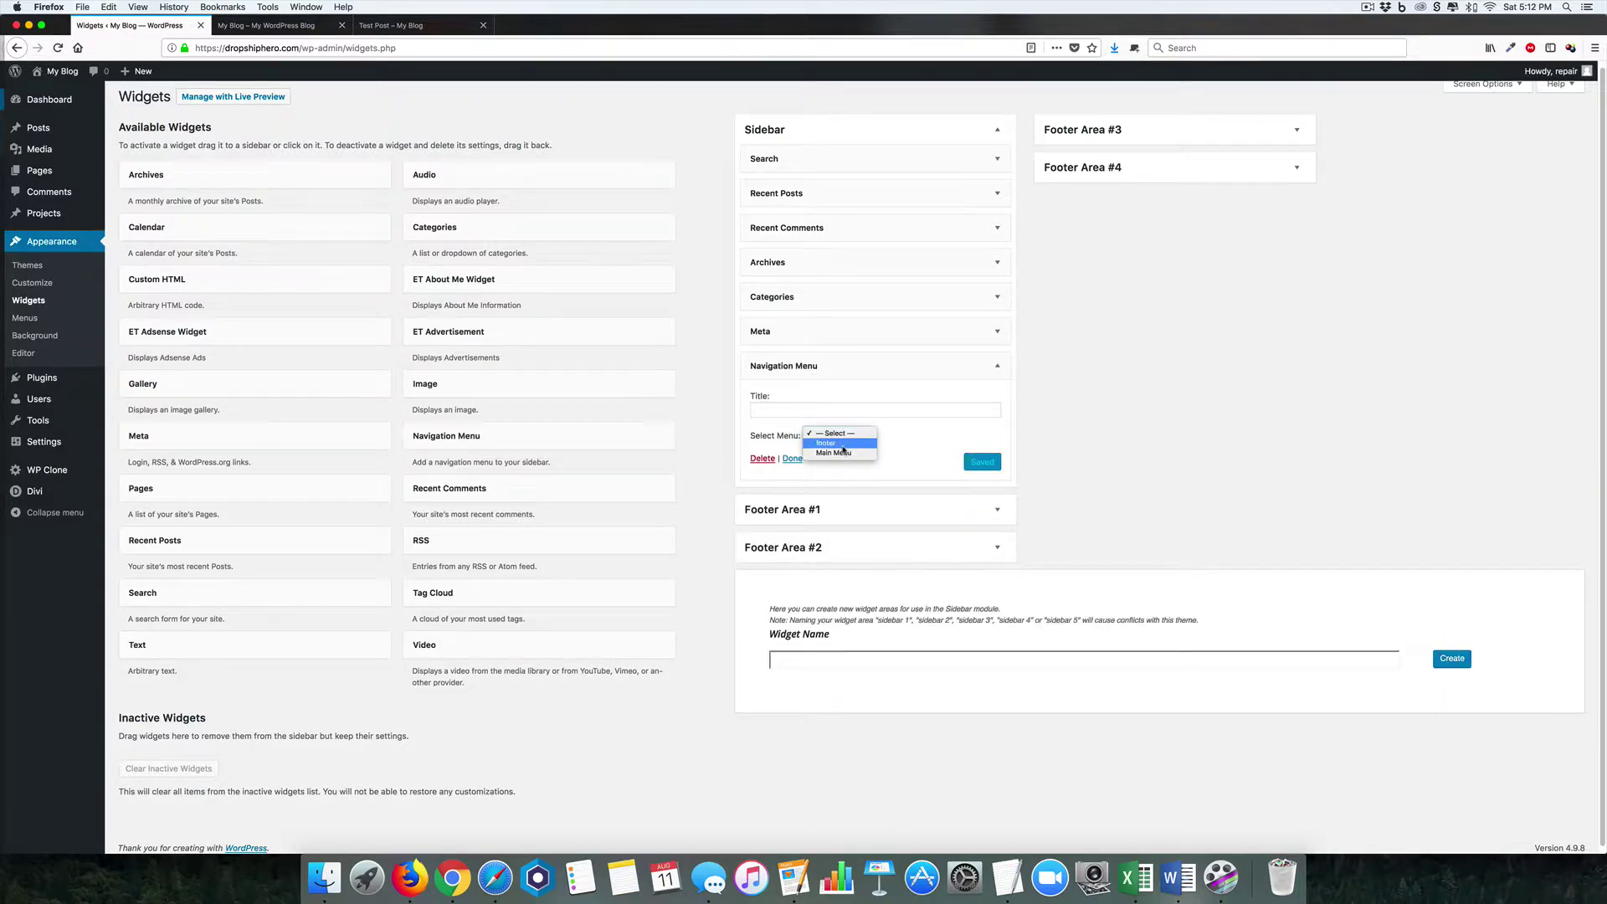
pyautogui.click(843, 444)
pyautogui.click(981, 464)
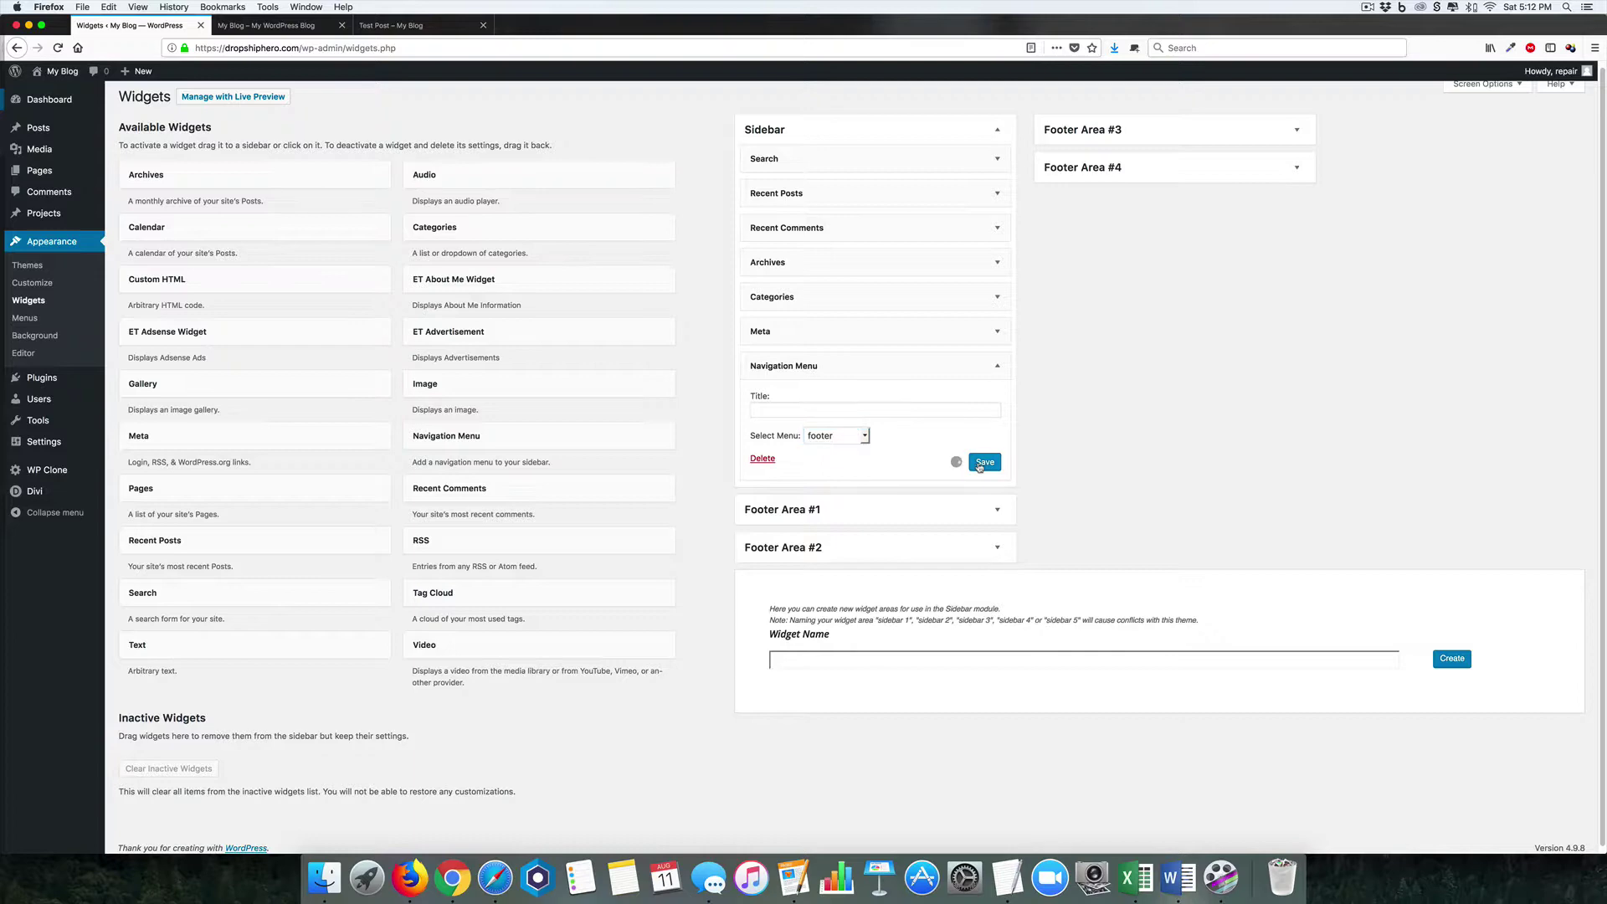
# Step: Reload the Test Post to check the sidebar menu, then return to the Widgets page
pyautogui.click(416, 27)
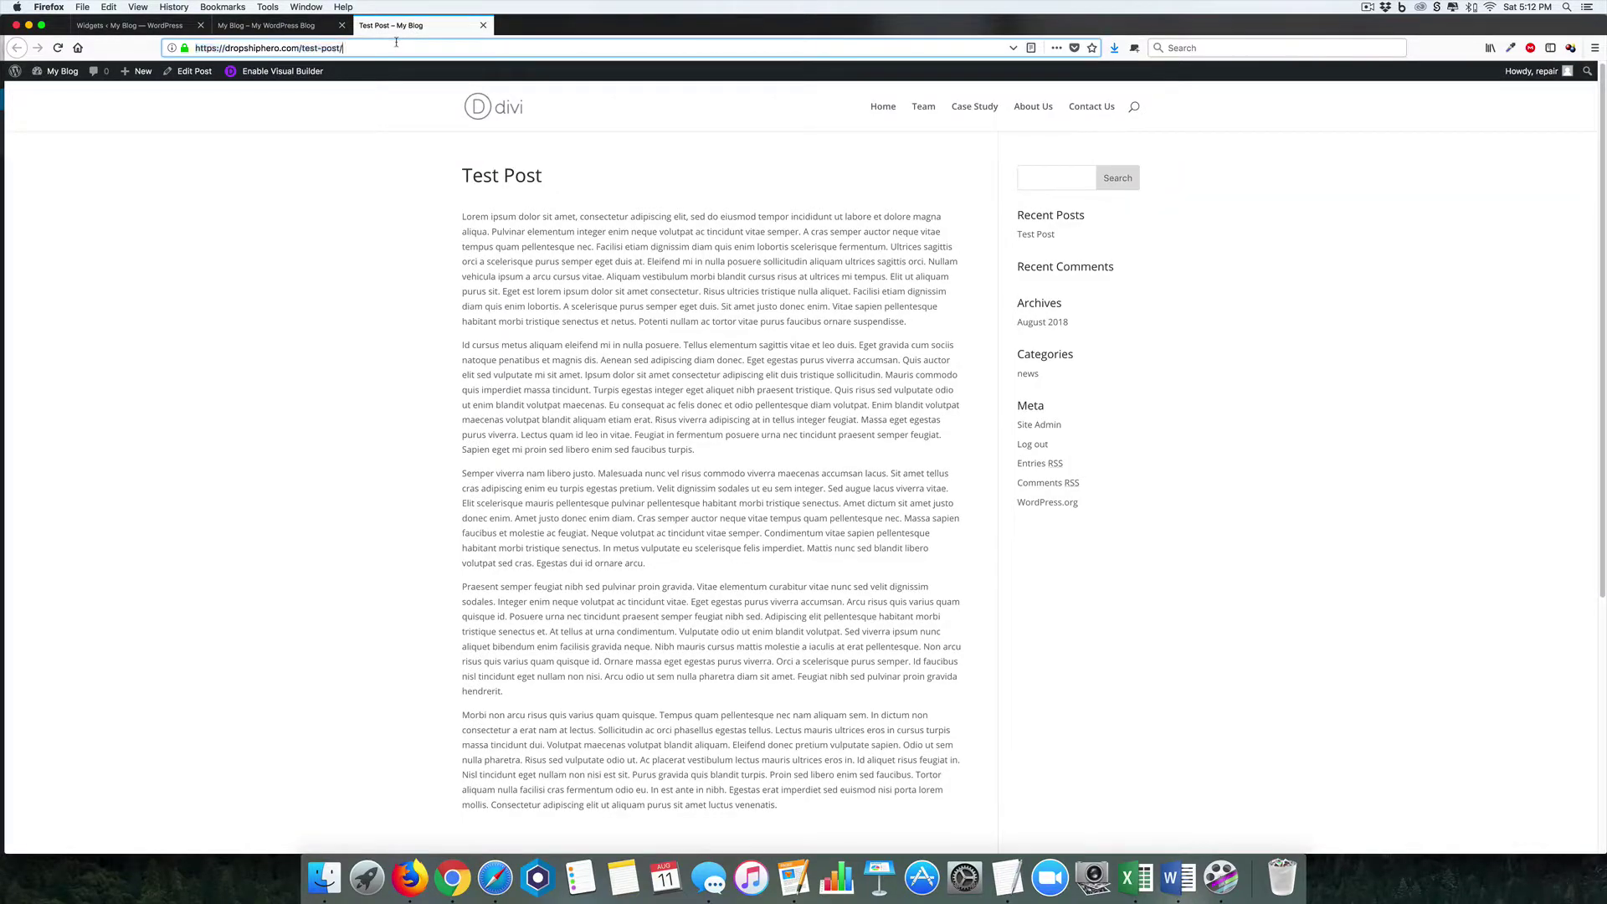
pyautogui.click(396, 42)
pyautogui.press('Return')
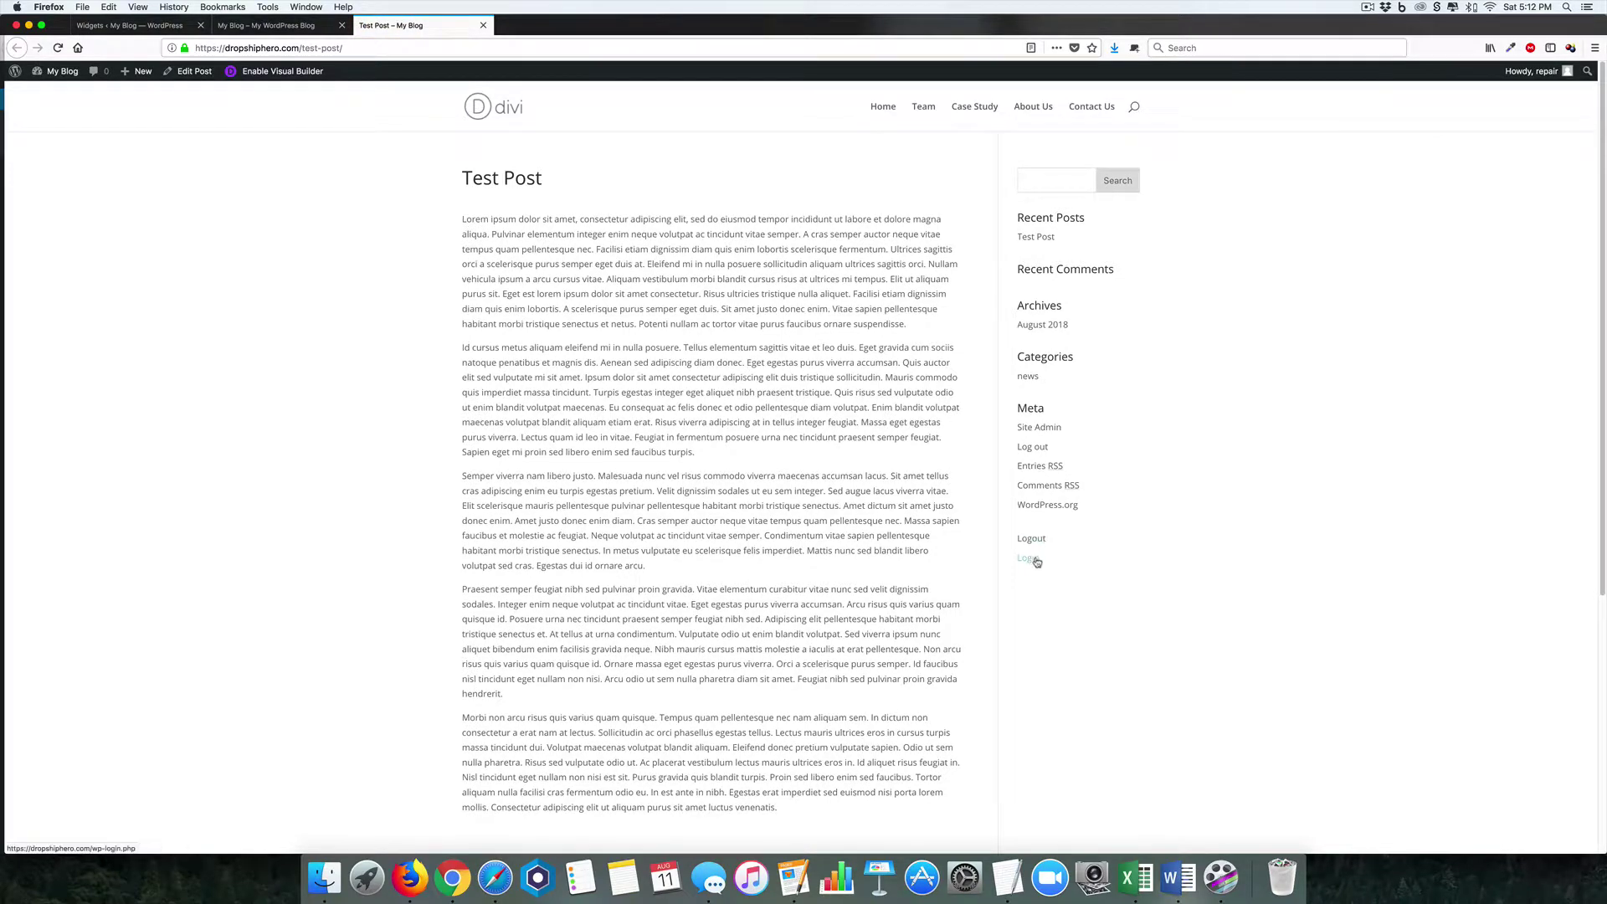
pyautogui.click(266, 25)
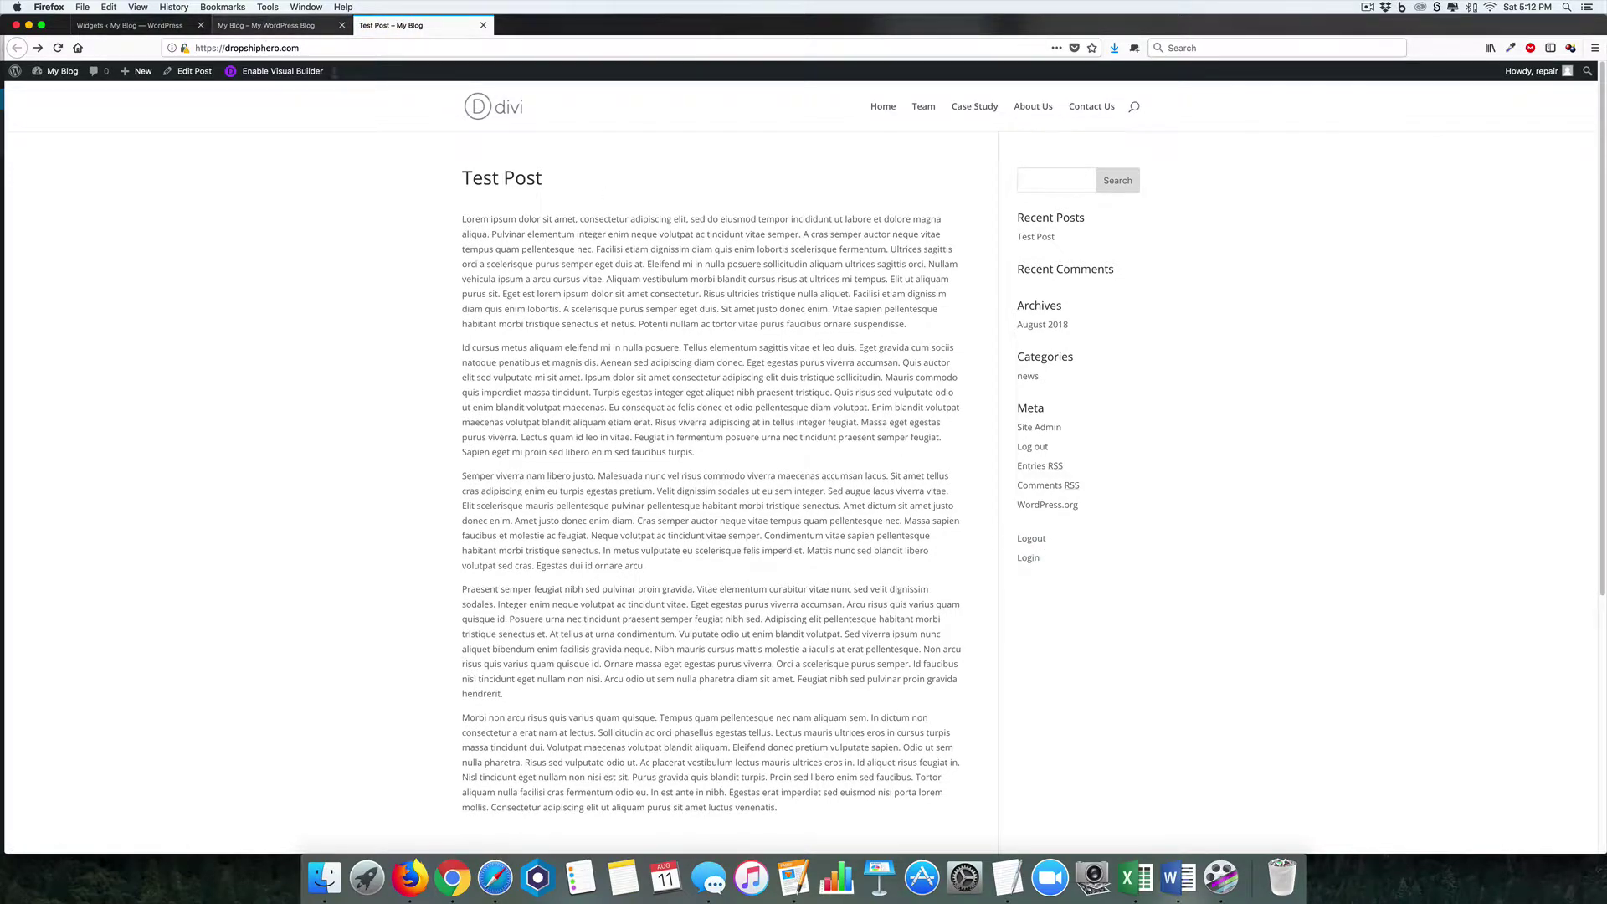
pyautogui.click(130, 25)
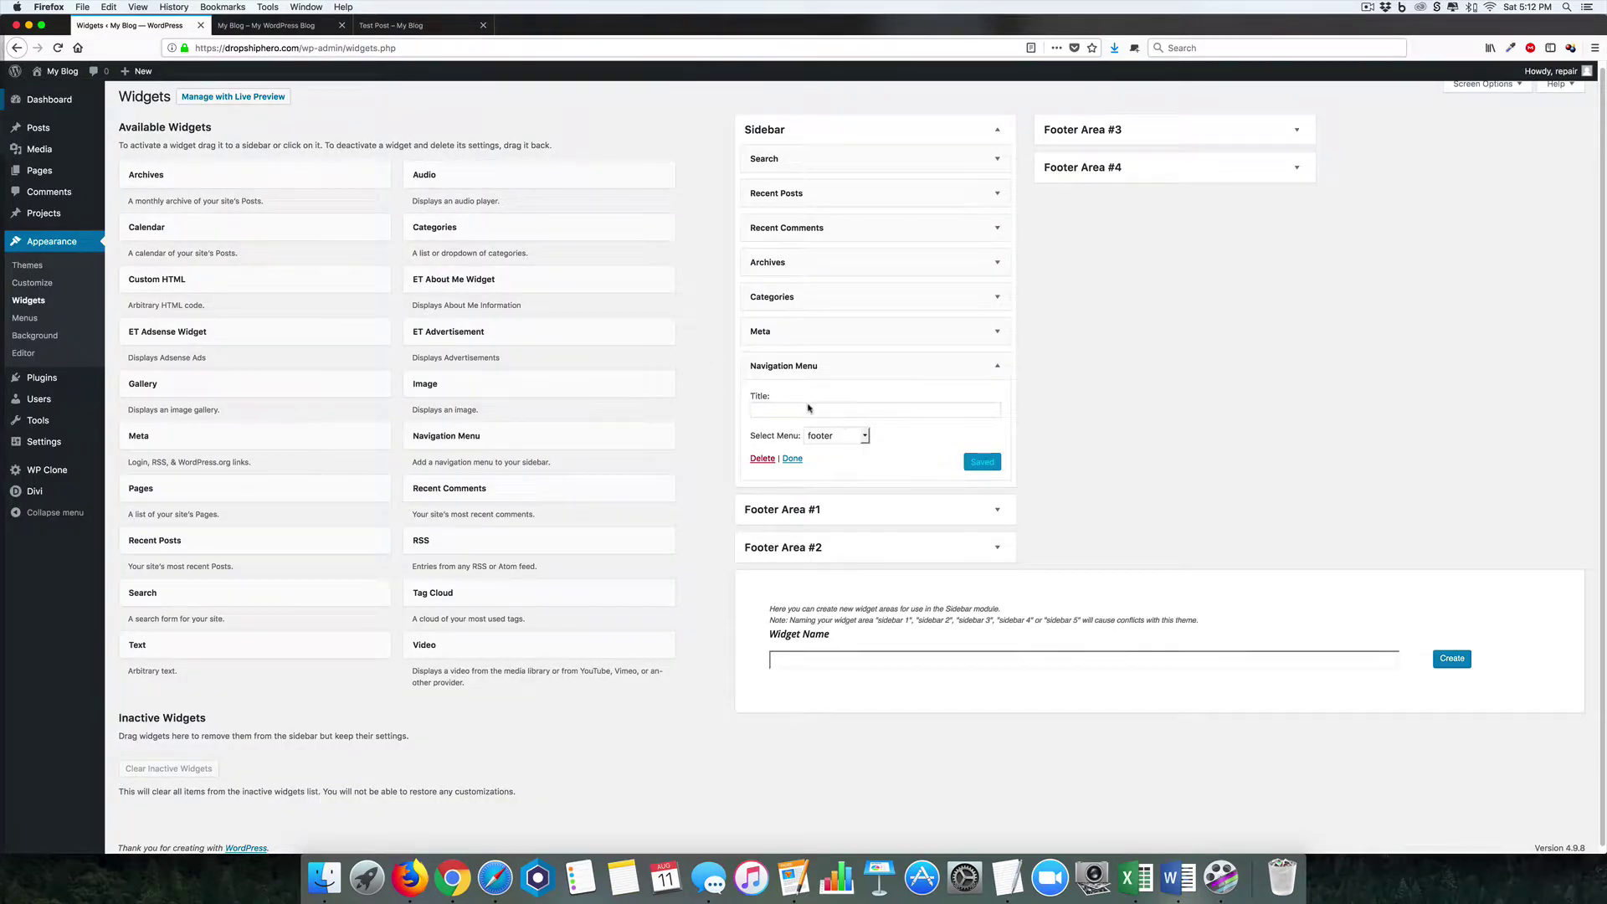
# Step: Delete the Navigation Menu widget and add a Text widget between Categories and Meta in Text mode
pyautogui.click(763, 459)
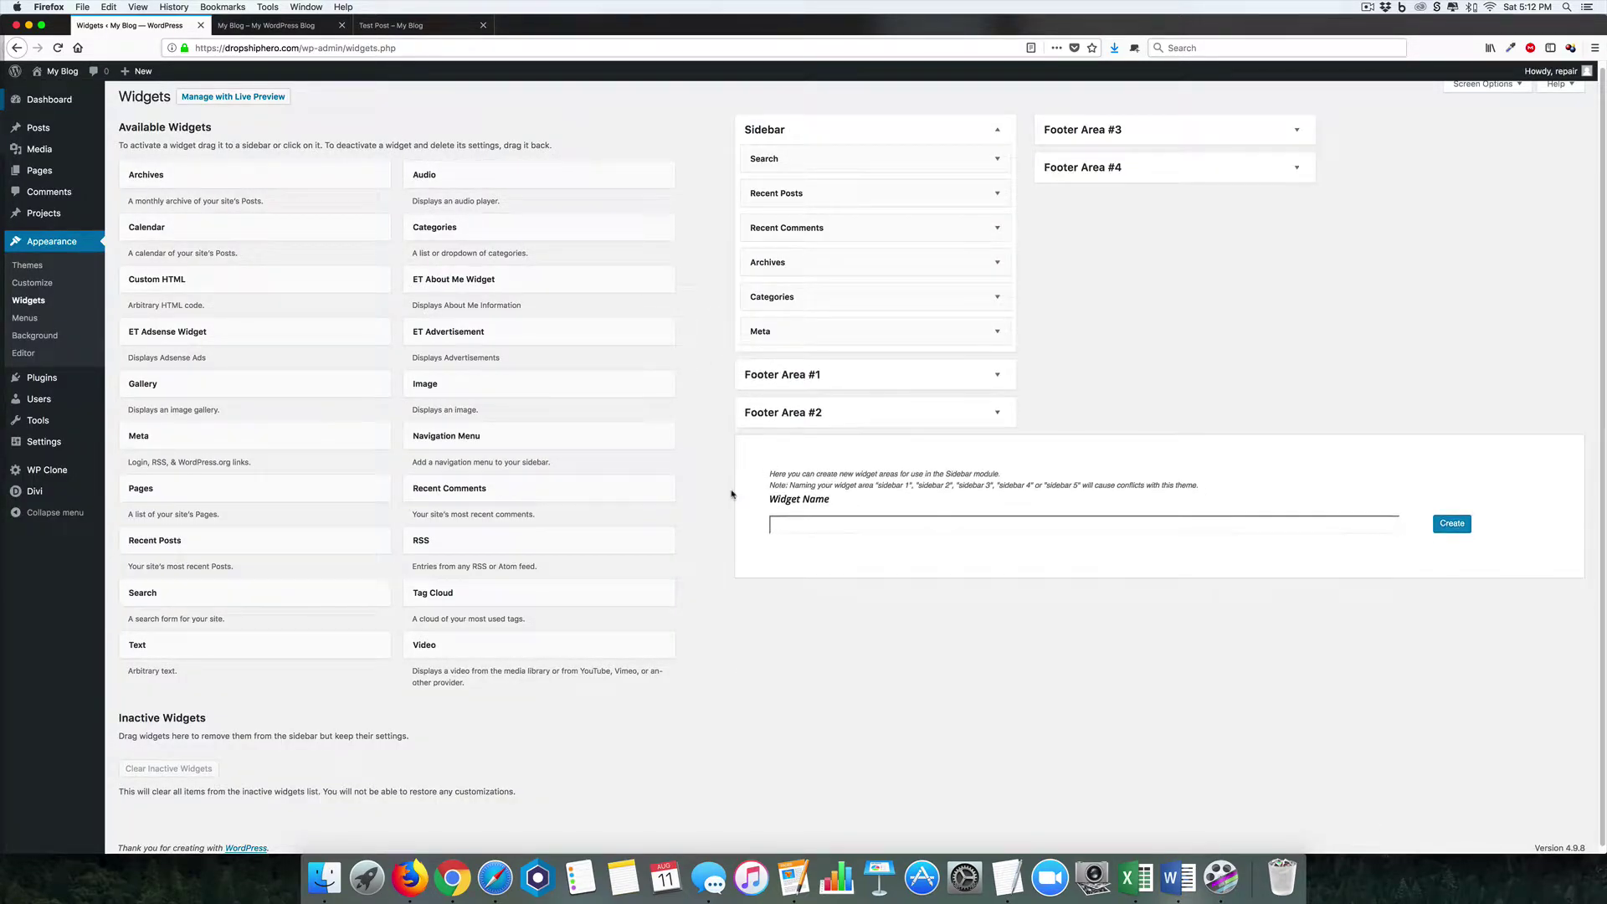
pyautogui.moveTo(283, 654); pyautogui.dragTo(904, 363)
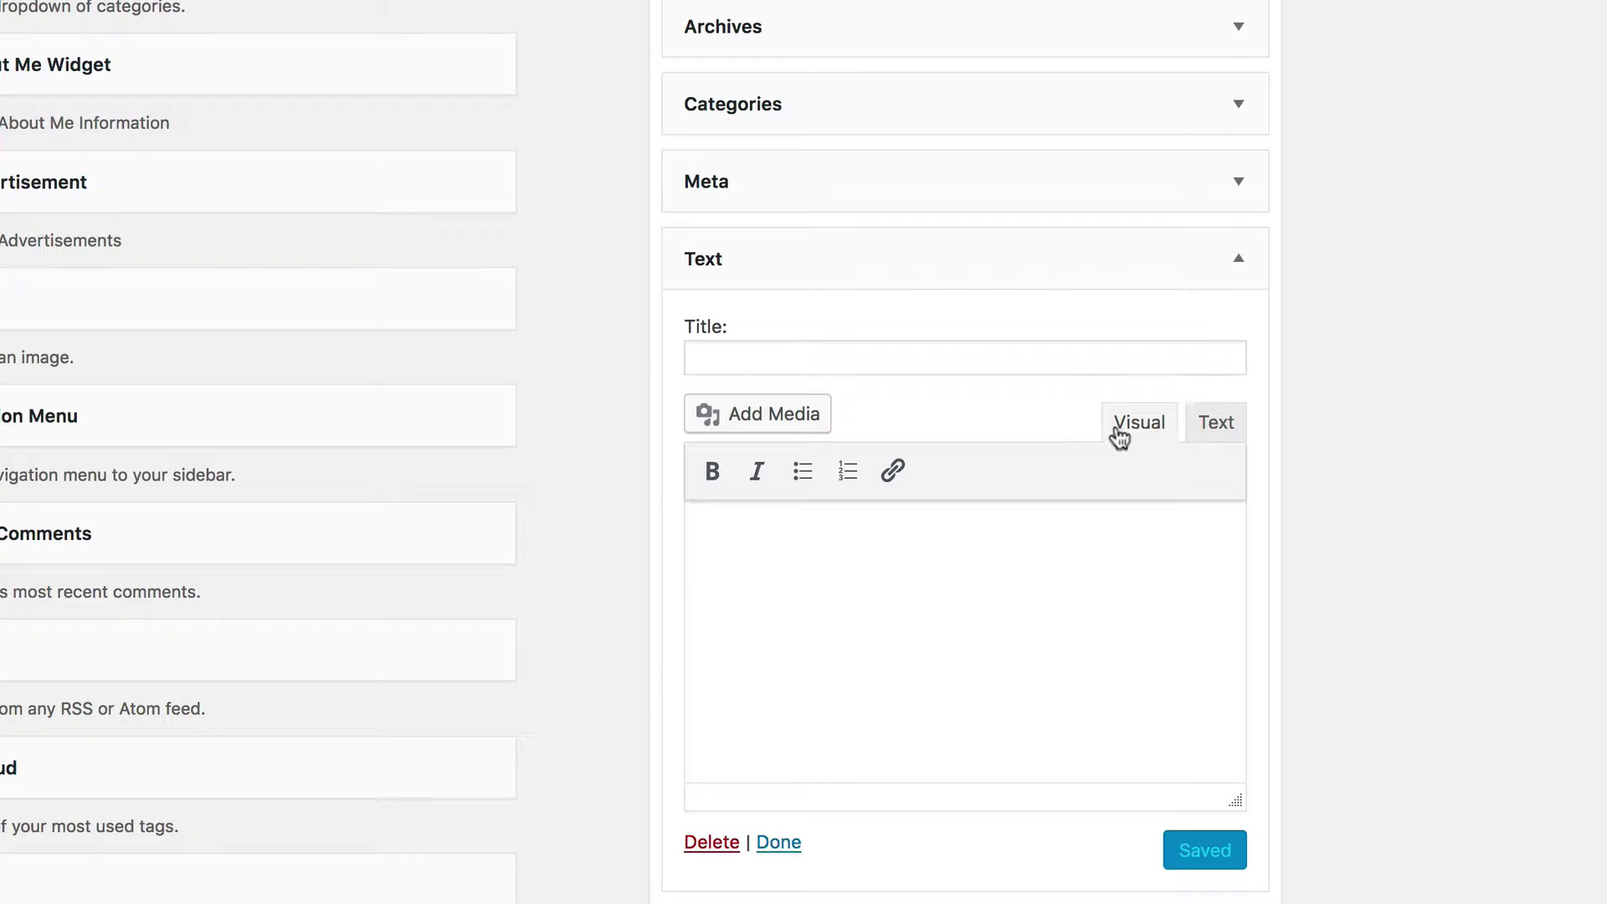
pyautogui.click(1215, 427)
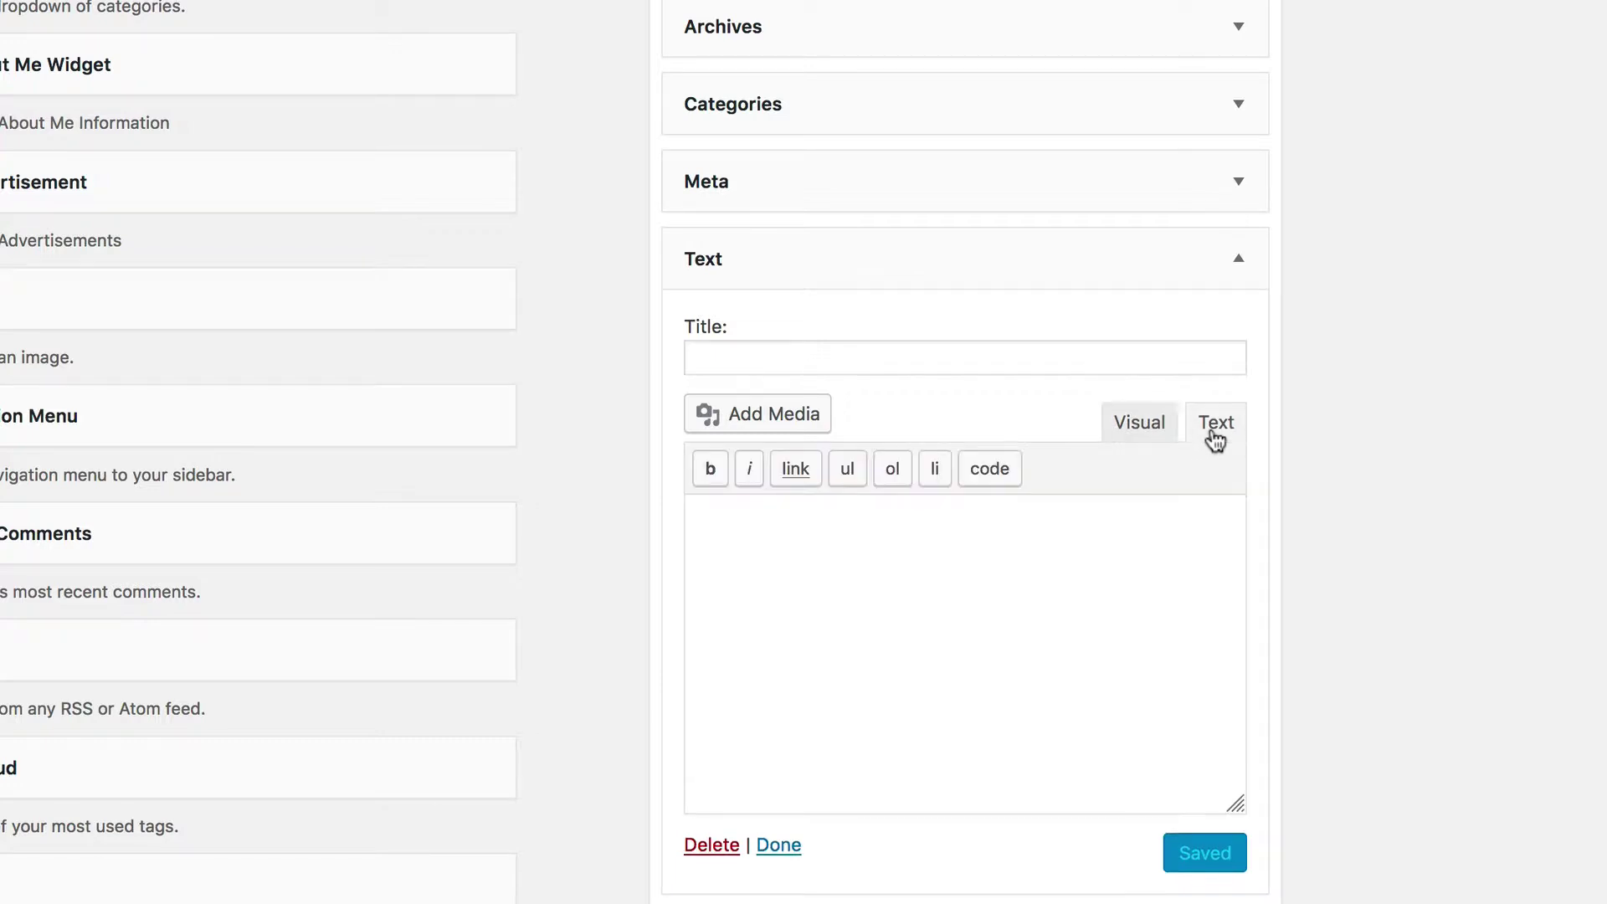
pyautogui.click(910, 544)
# Step: Type the anchor <a href="/wp-login.php?action=logout">LOGOUT</a> into the Text widget
pyautogui.write('<a her')
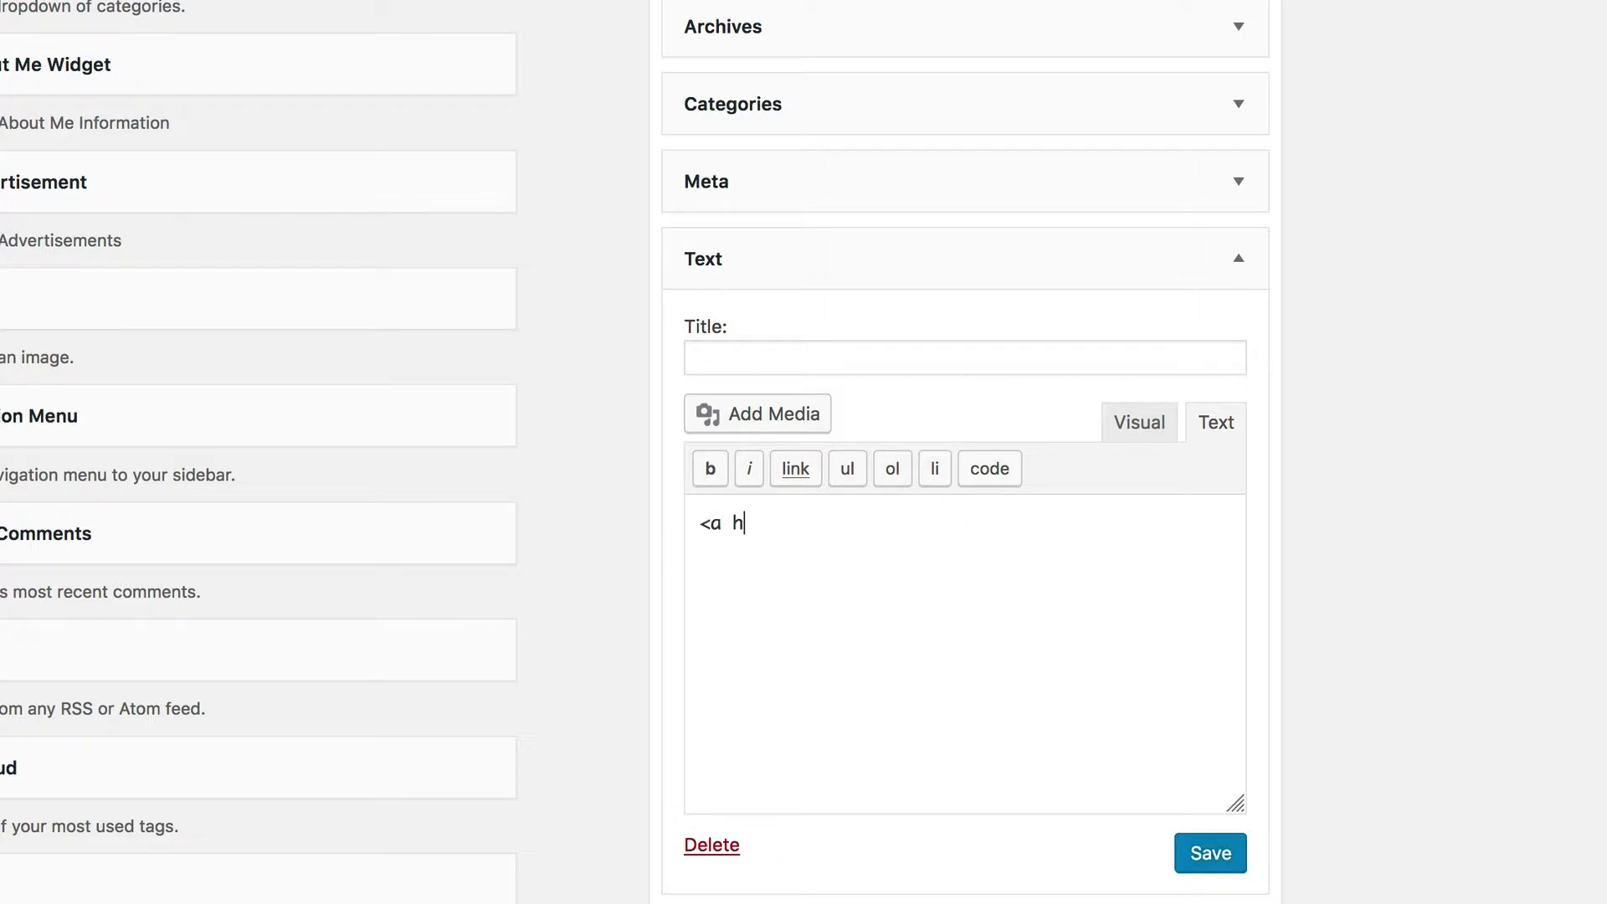
pyautogui.press('BackSpace')
pyautogui.press('BackSpace')
pyautogui.write('ref="/wp-login')
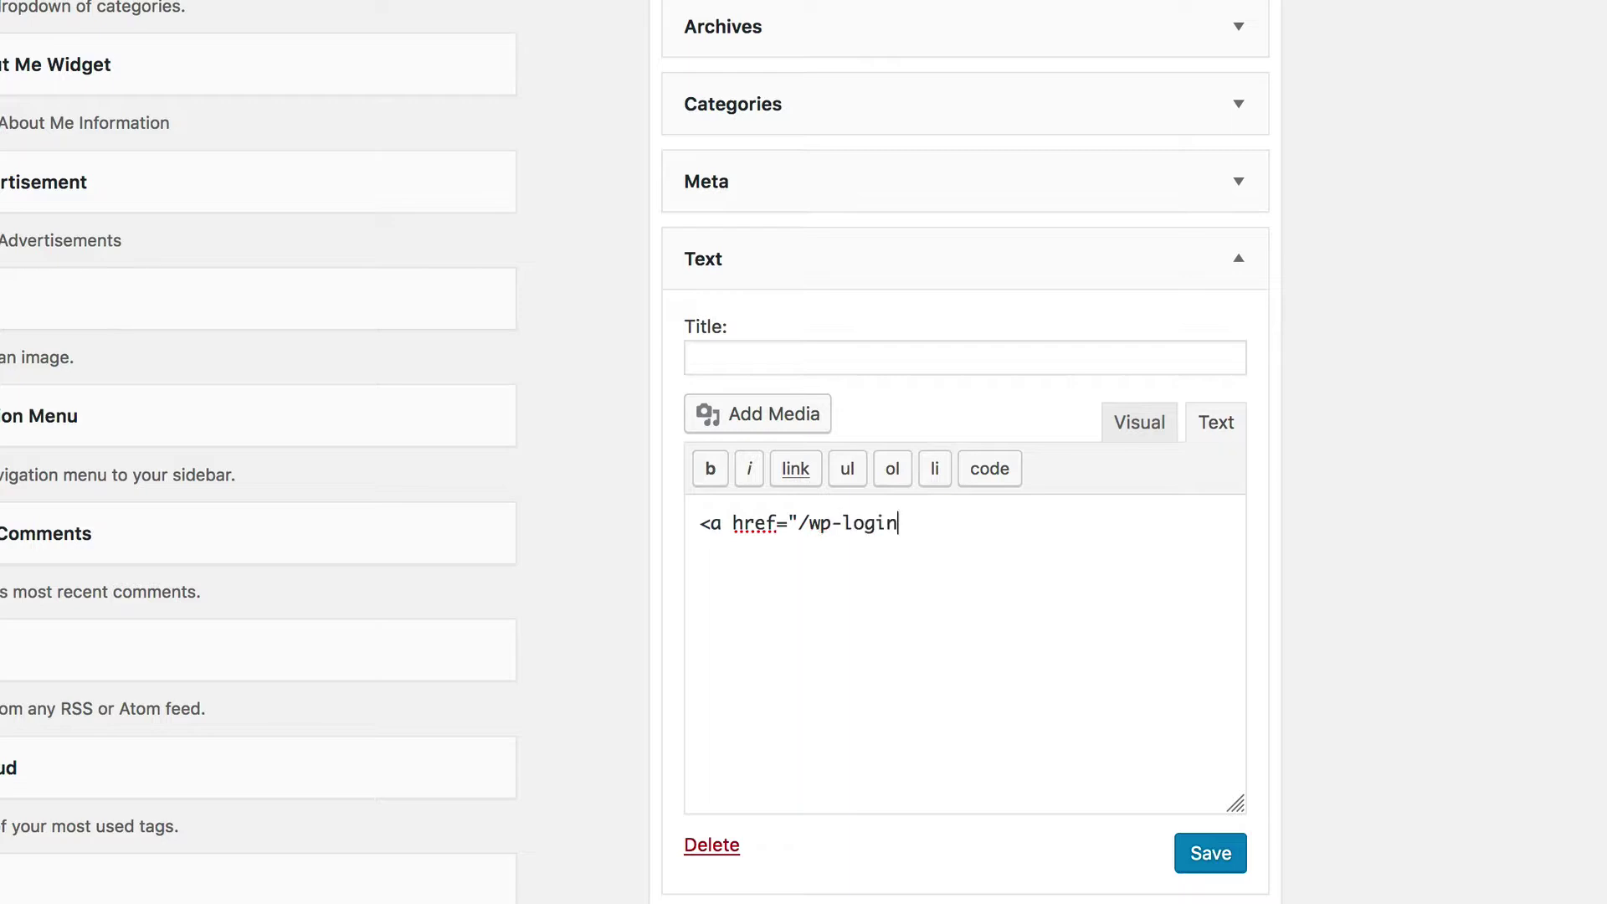
pyautogui.write('.php')
pyautogui.write('?')
pyautogui.write('actop')
pyautogui.press('BackSpace')
pyautogui.press('BackSpace')
pyautogui.write('io')
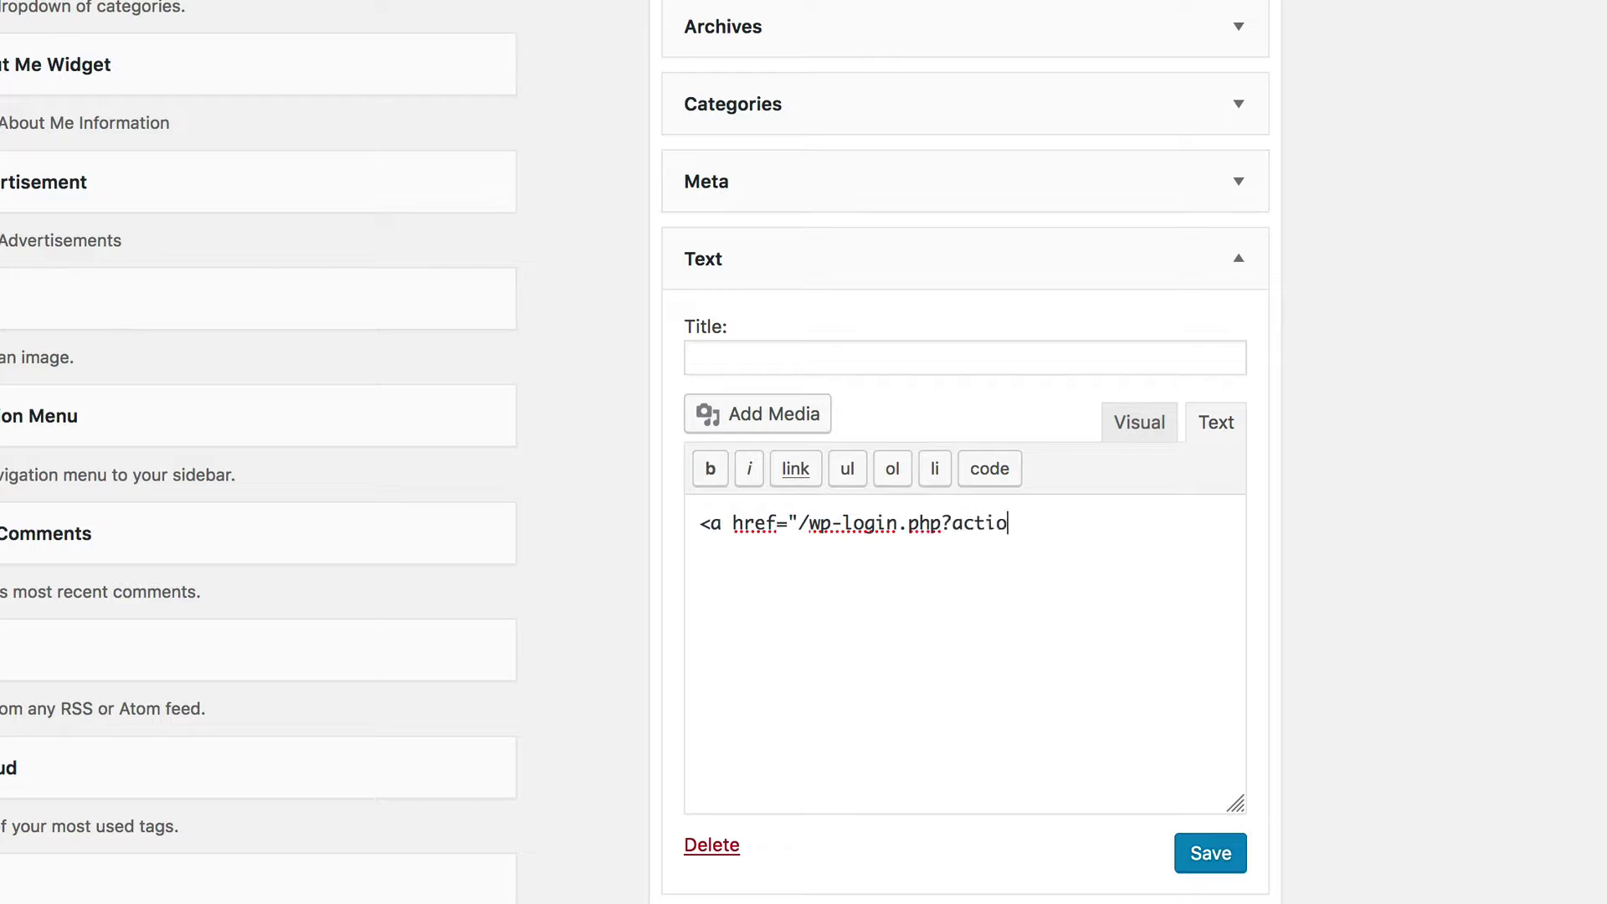
pyautogui.write('action=logout">LOGOUT')
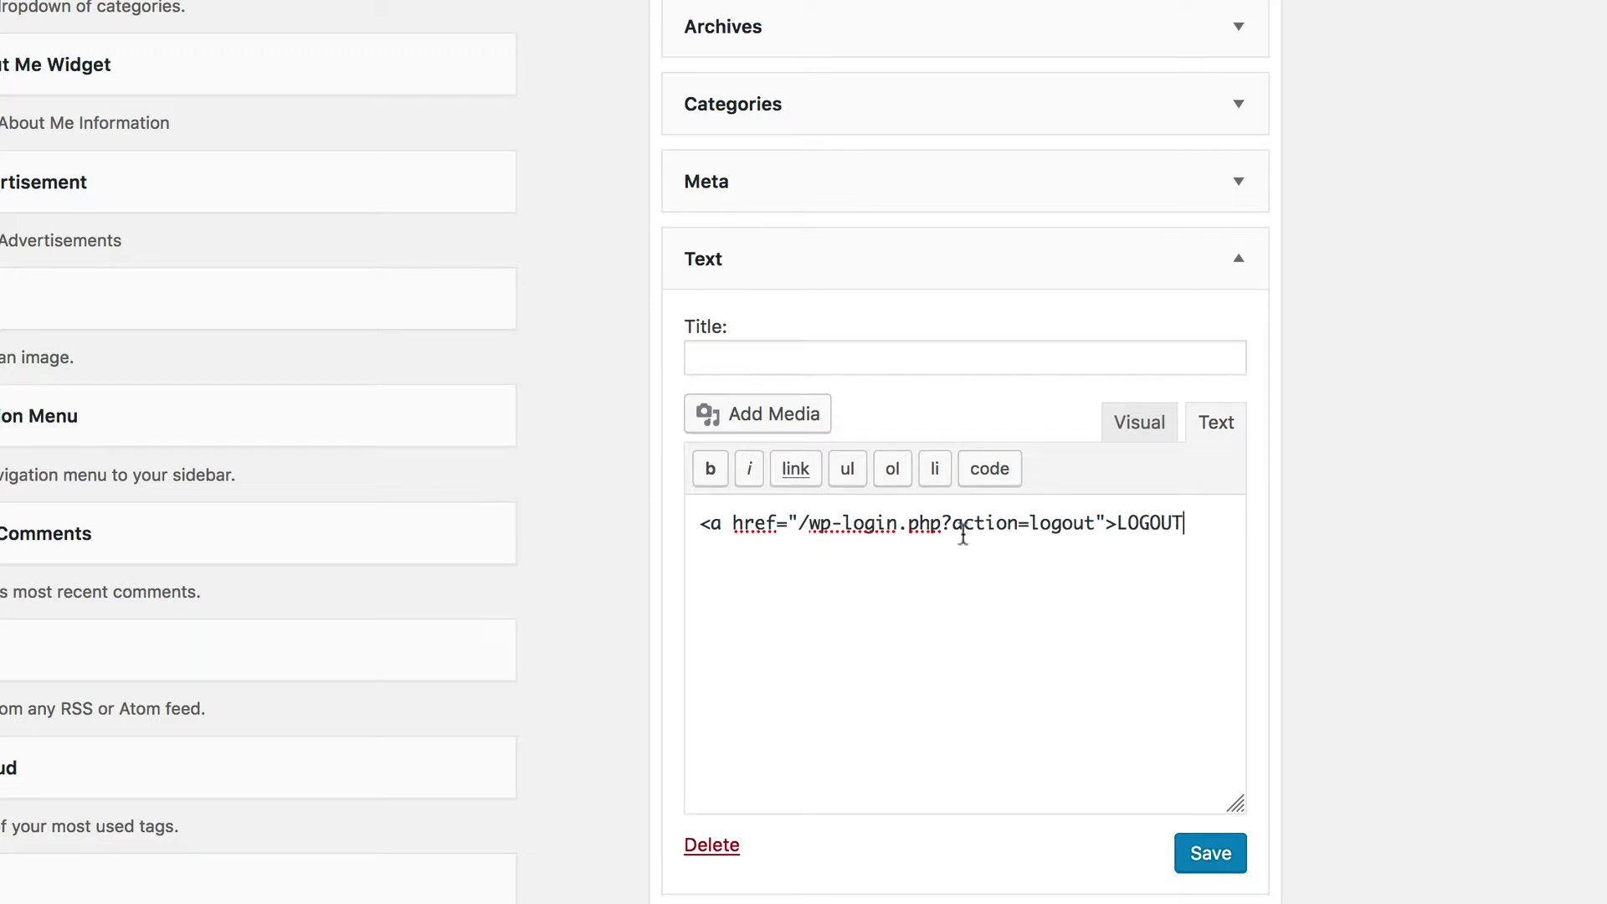
pyautogui.write('</a>')
pyautogui.click(1220, 854)
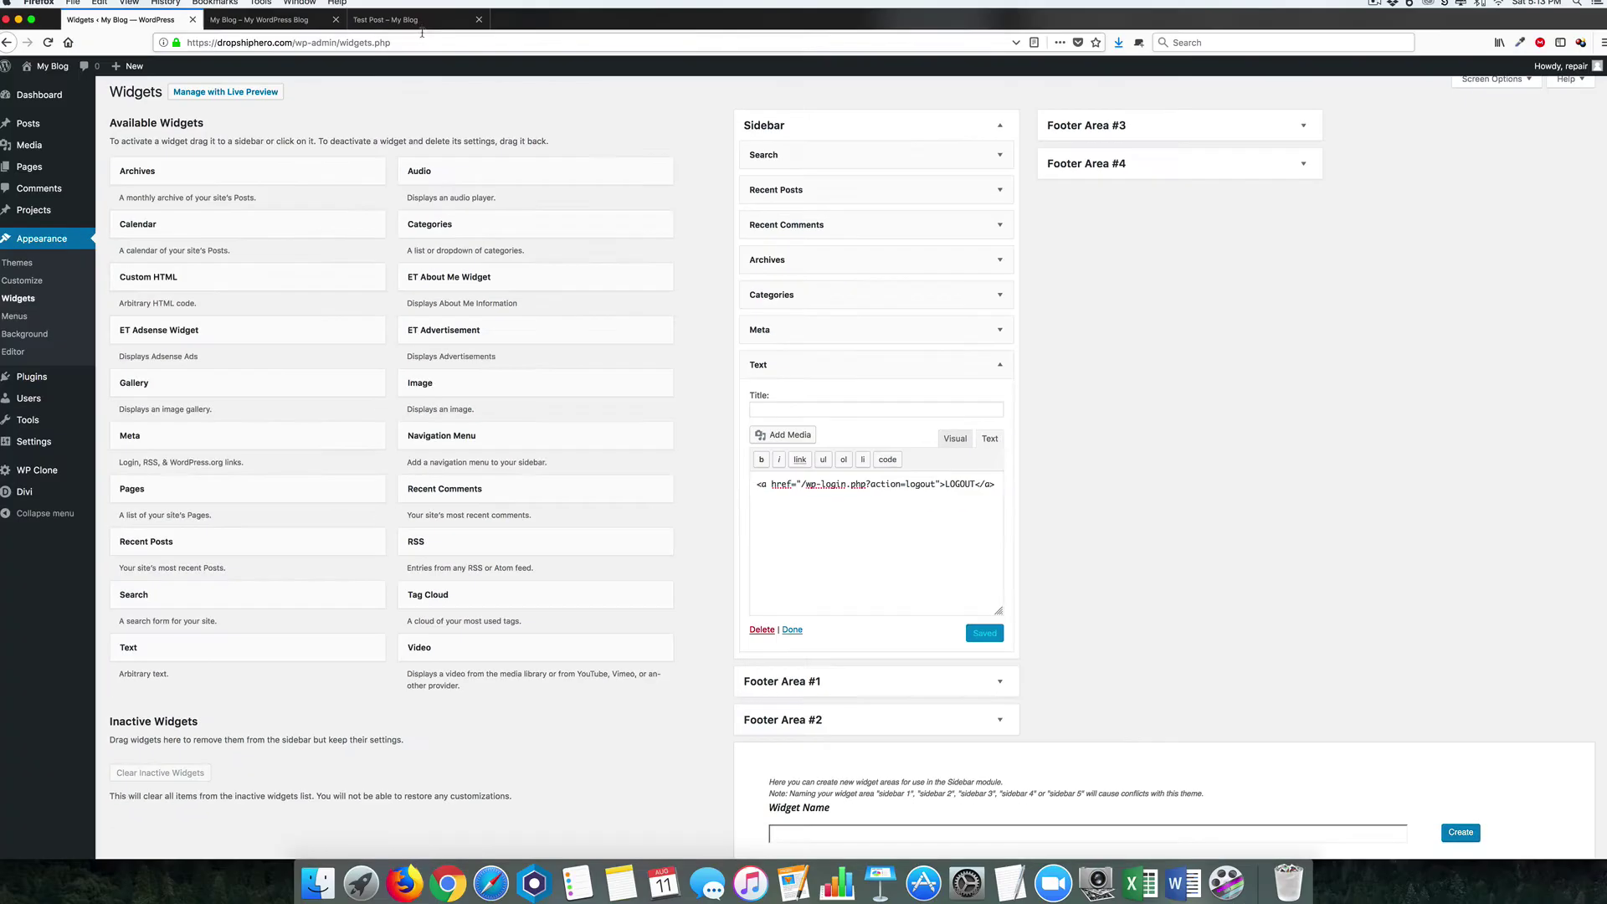
pyautogui.click(402, 19)
pyautogui.click(435, 46)
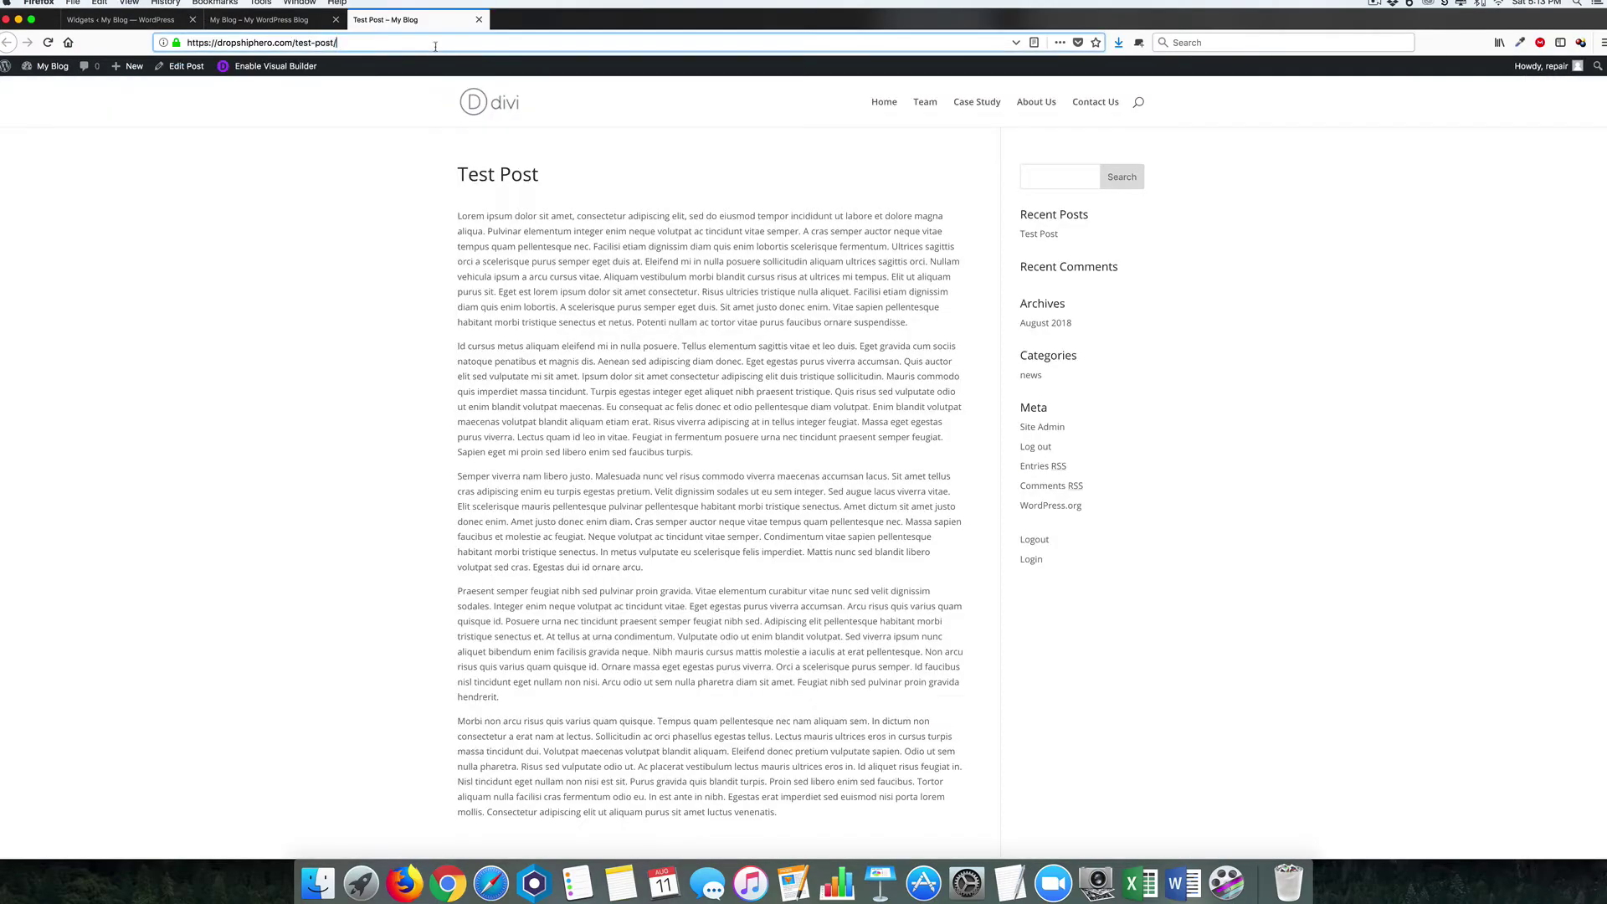
pyautogui.press('Return')
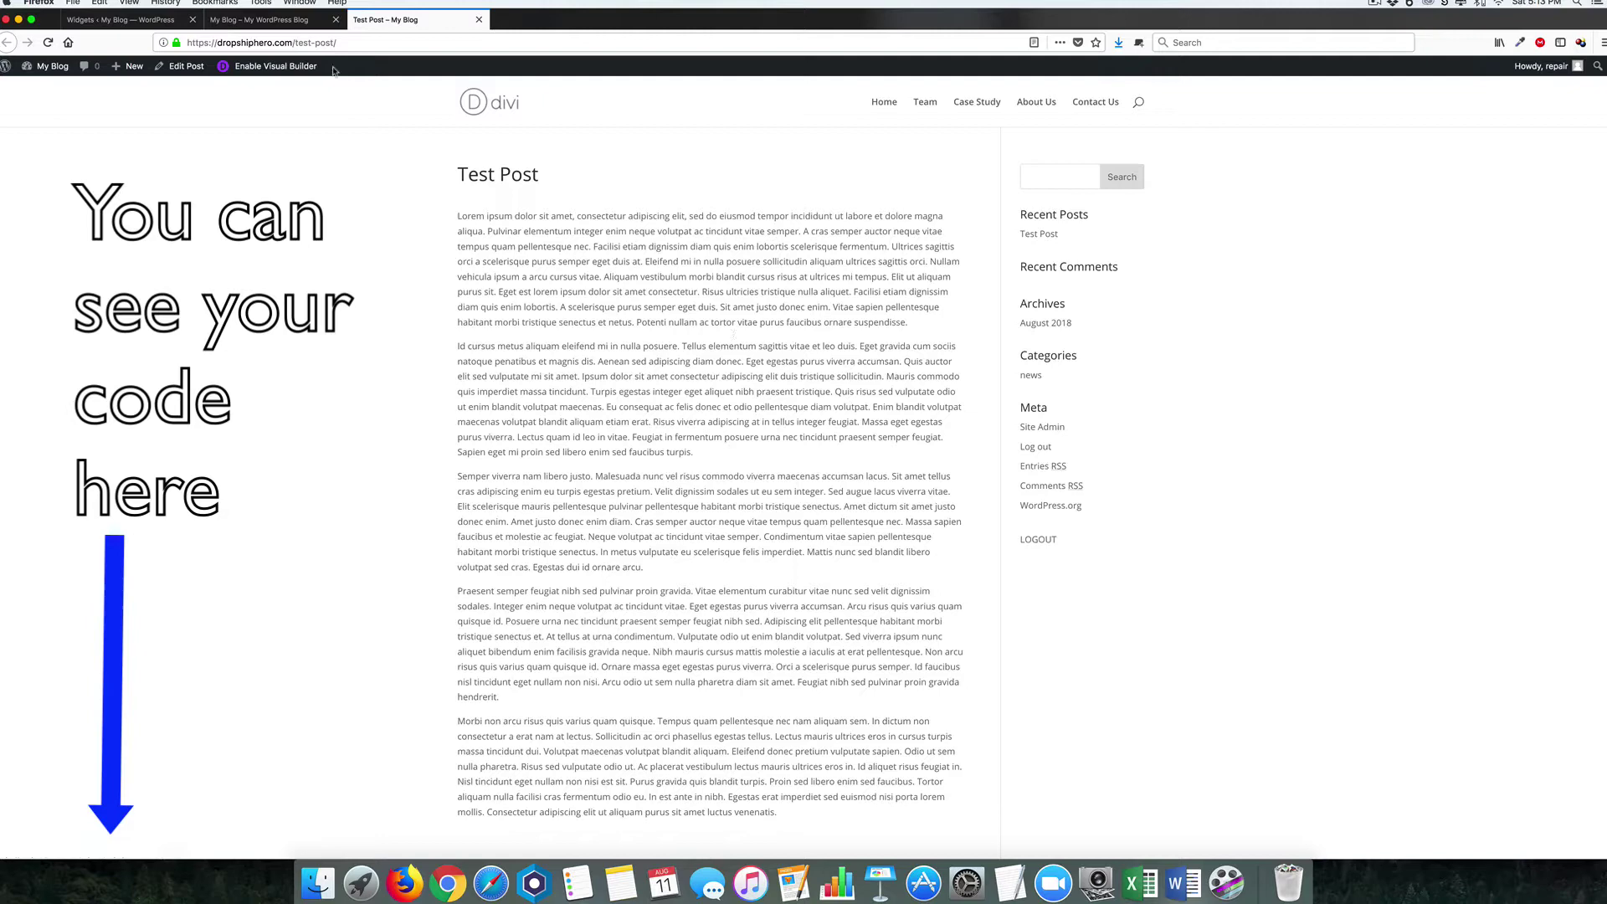
pyautogui.click(276, 20)
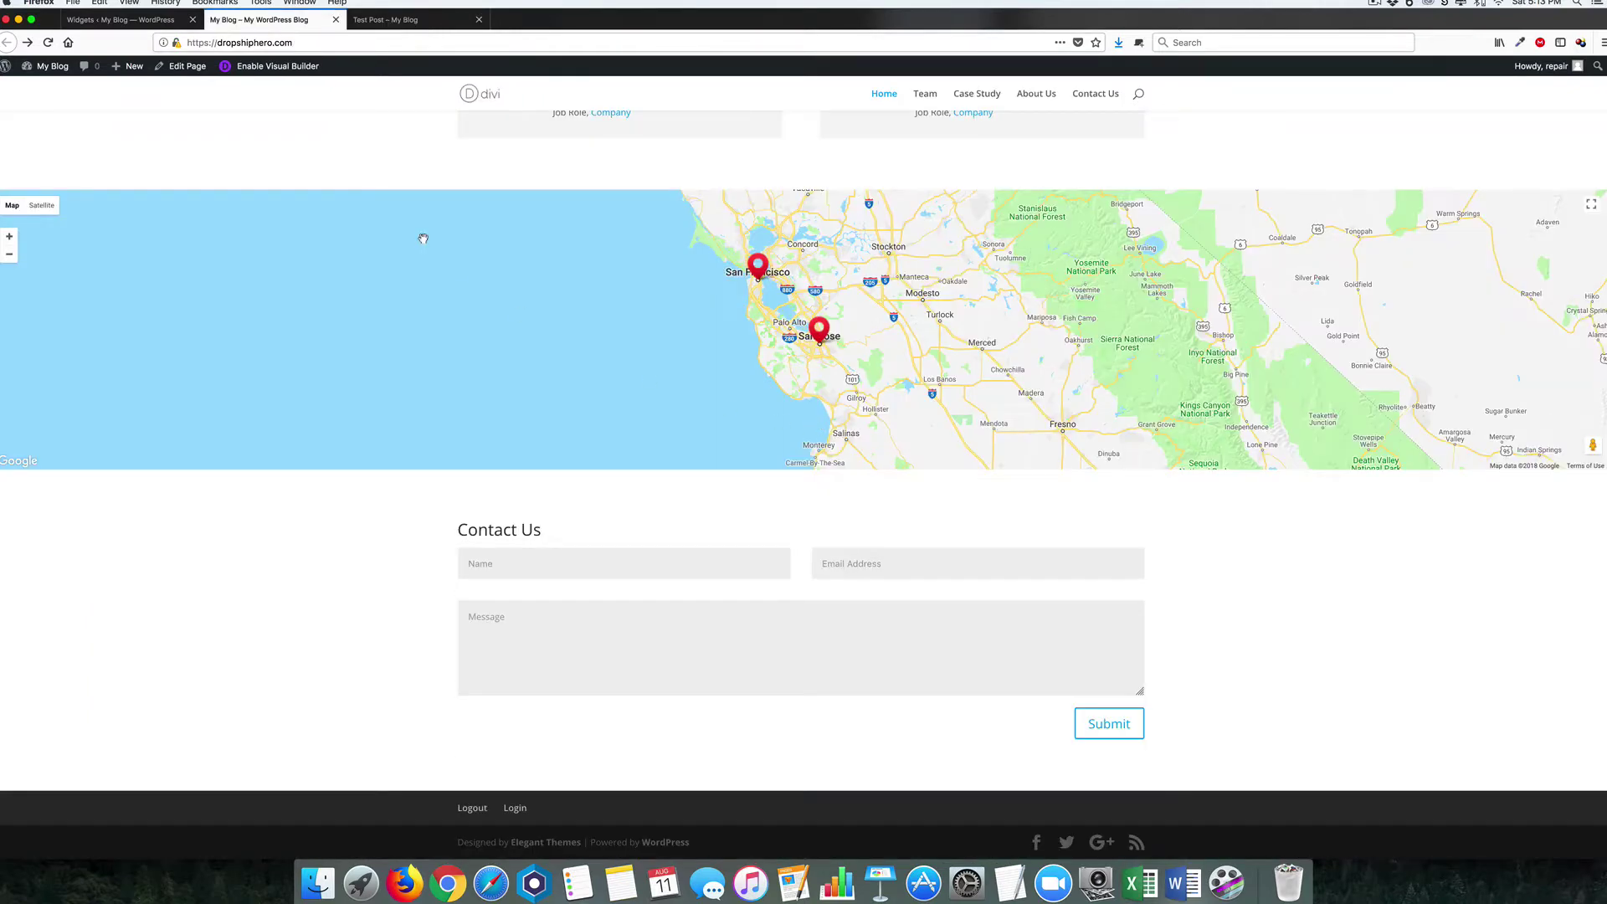
pyautogui.click(159, 20)
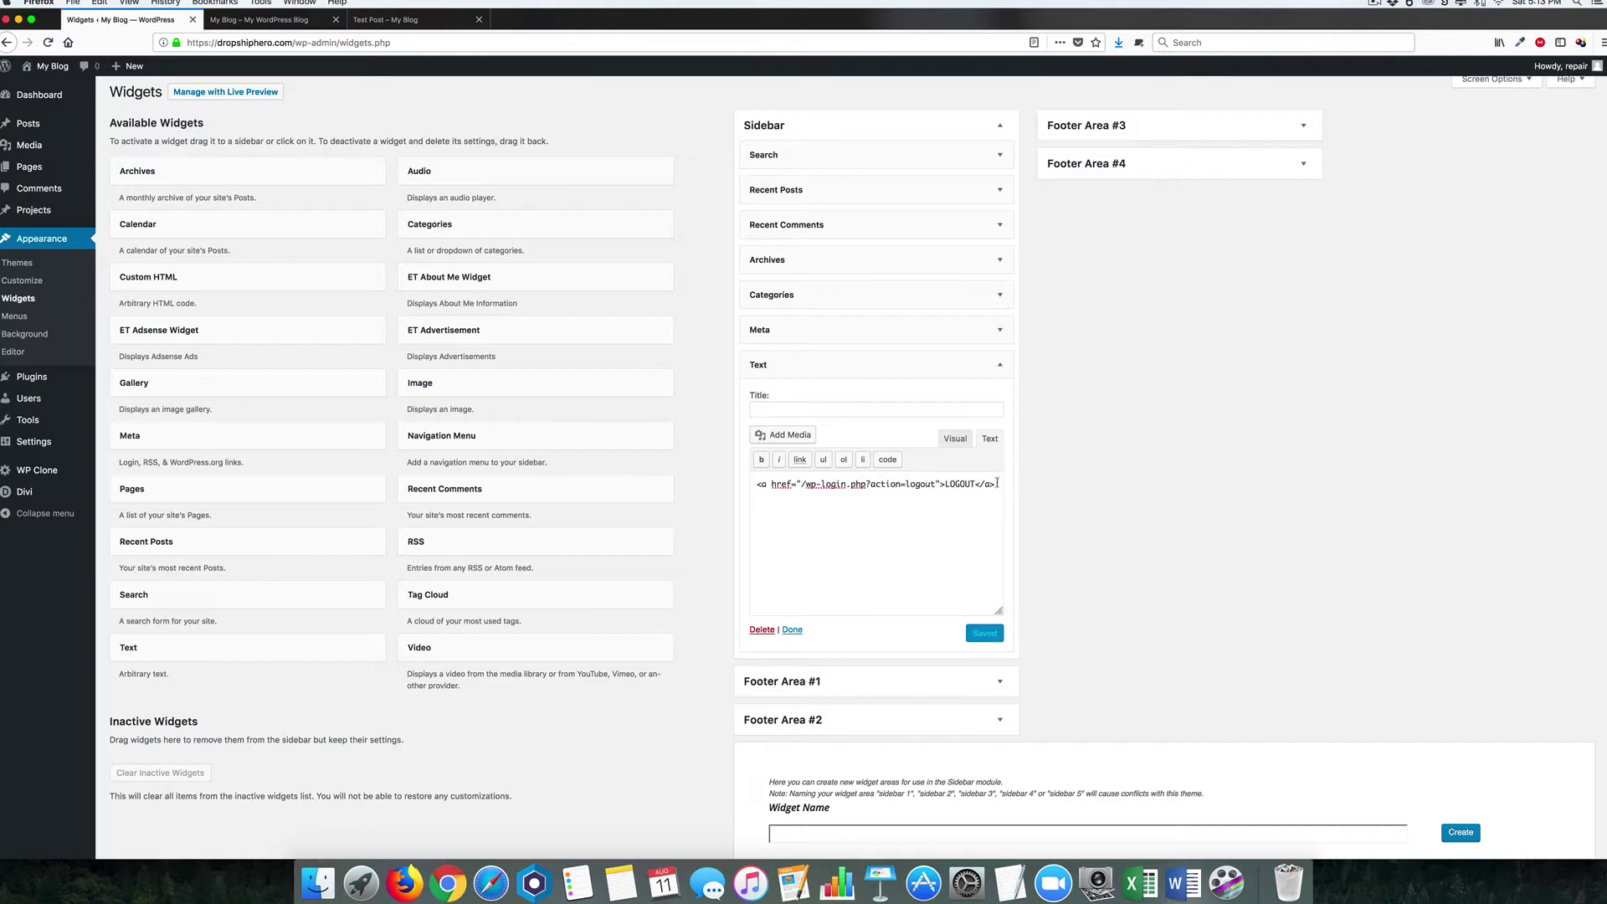
# Step: Add a second line in the Text widget containing a copy of the logout link
pyautogui.click(997, 483)
pyautogui.press('Return')
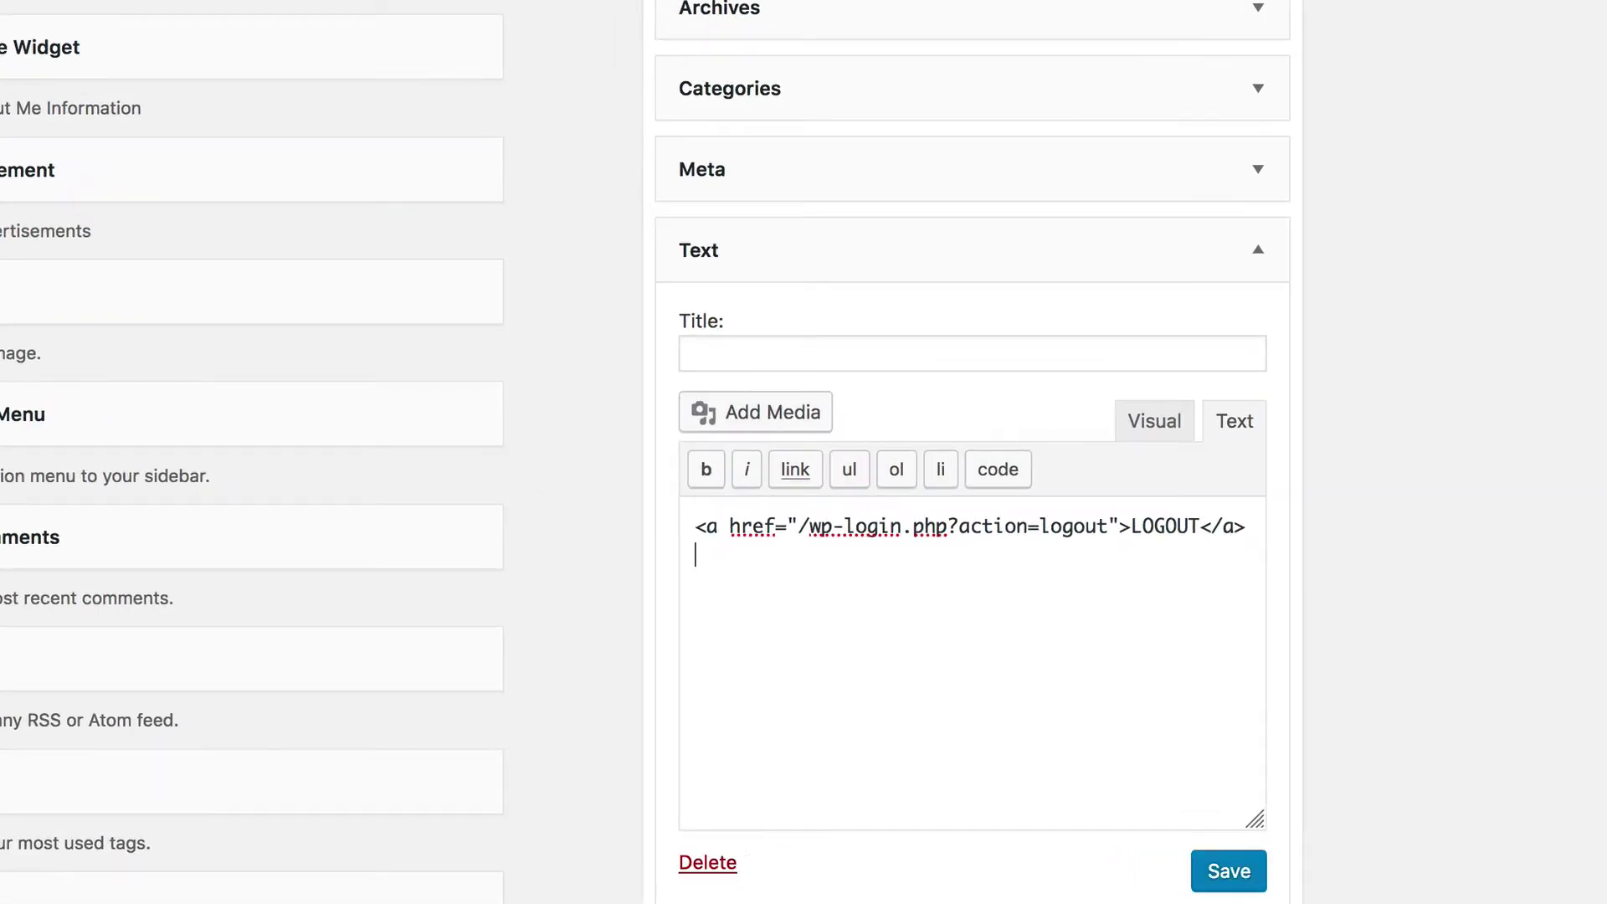
pyautogui.write('<')
pyautogui.write('a href=')
pyautogui.write(':')
pyautogui.press('BackSpace')
pyautogui.press('BackSpace')
pyautogui.press('BackSpace')
pyautogui.press('BackSpace')
pyautogui.press('BackSpace')
pyautogui.press('BackSpace')
pyautogui.press('BackSpace')
pyautogui.press('BackSpace')
pyautogui.press('BackSpace')
pyautogui.press('super+a')
pyautogui.press('super+c')
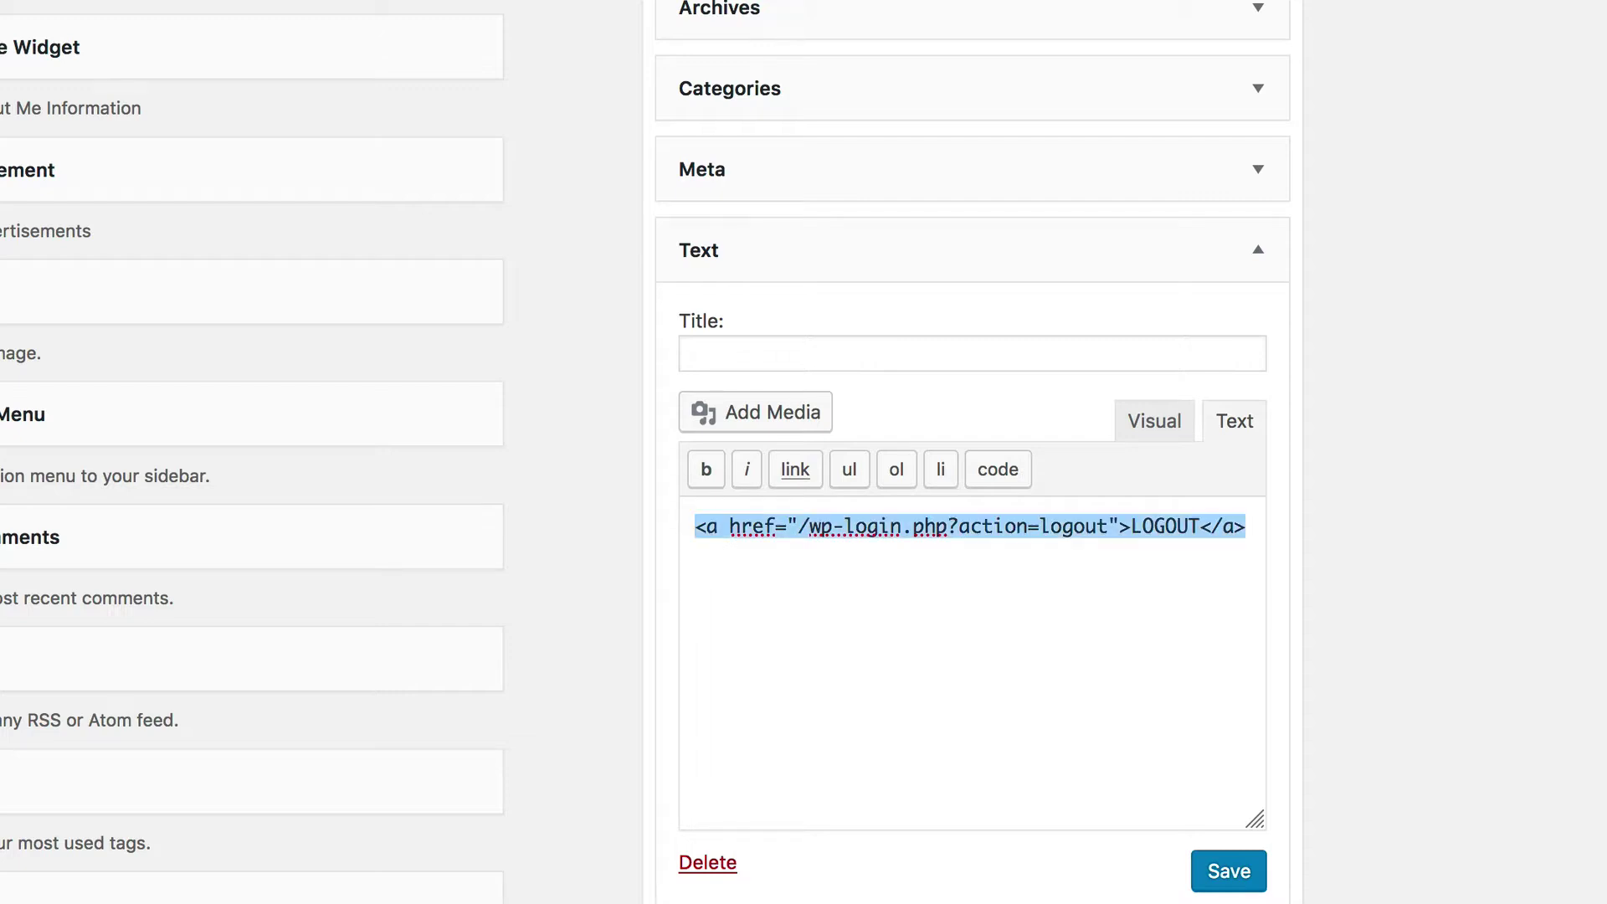
pyautogui.click(696, 554)
pyautogui.press('super+v')
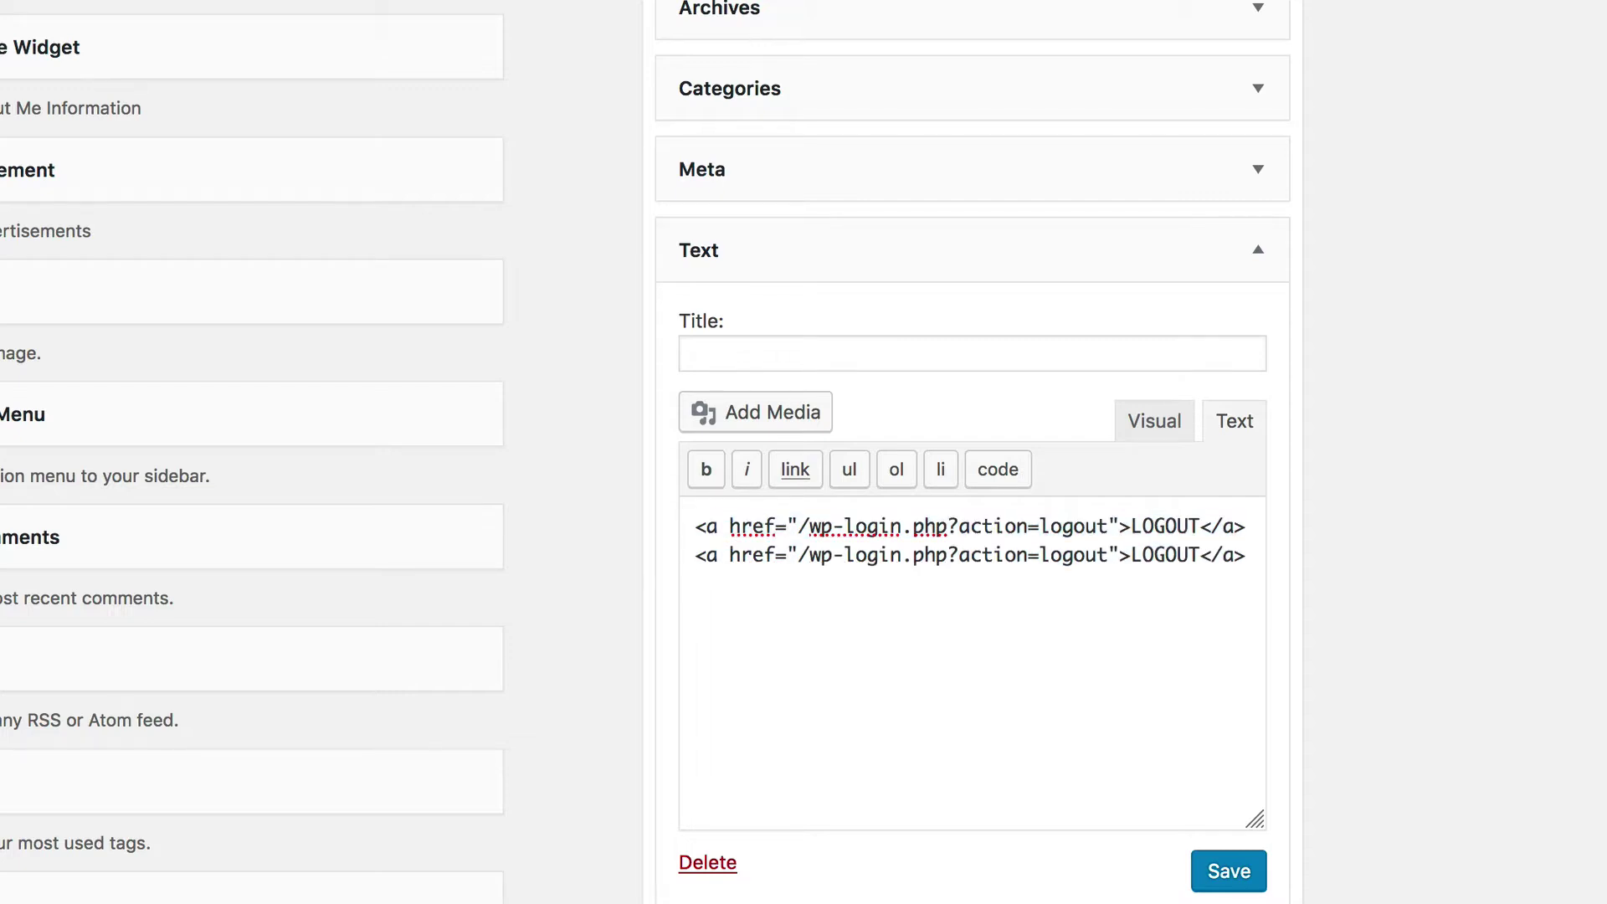
# Step: Change the second link to /wp-login.php?action labelled LOGIN and save the widget
pyautogui.moveTo(1028, 555); pyautogui.dragTo(1118, 555)
pyautogui.press('BackSpace')
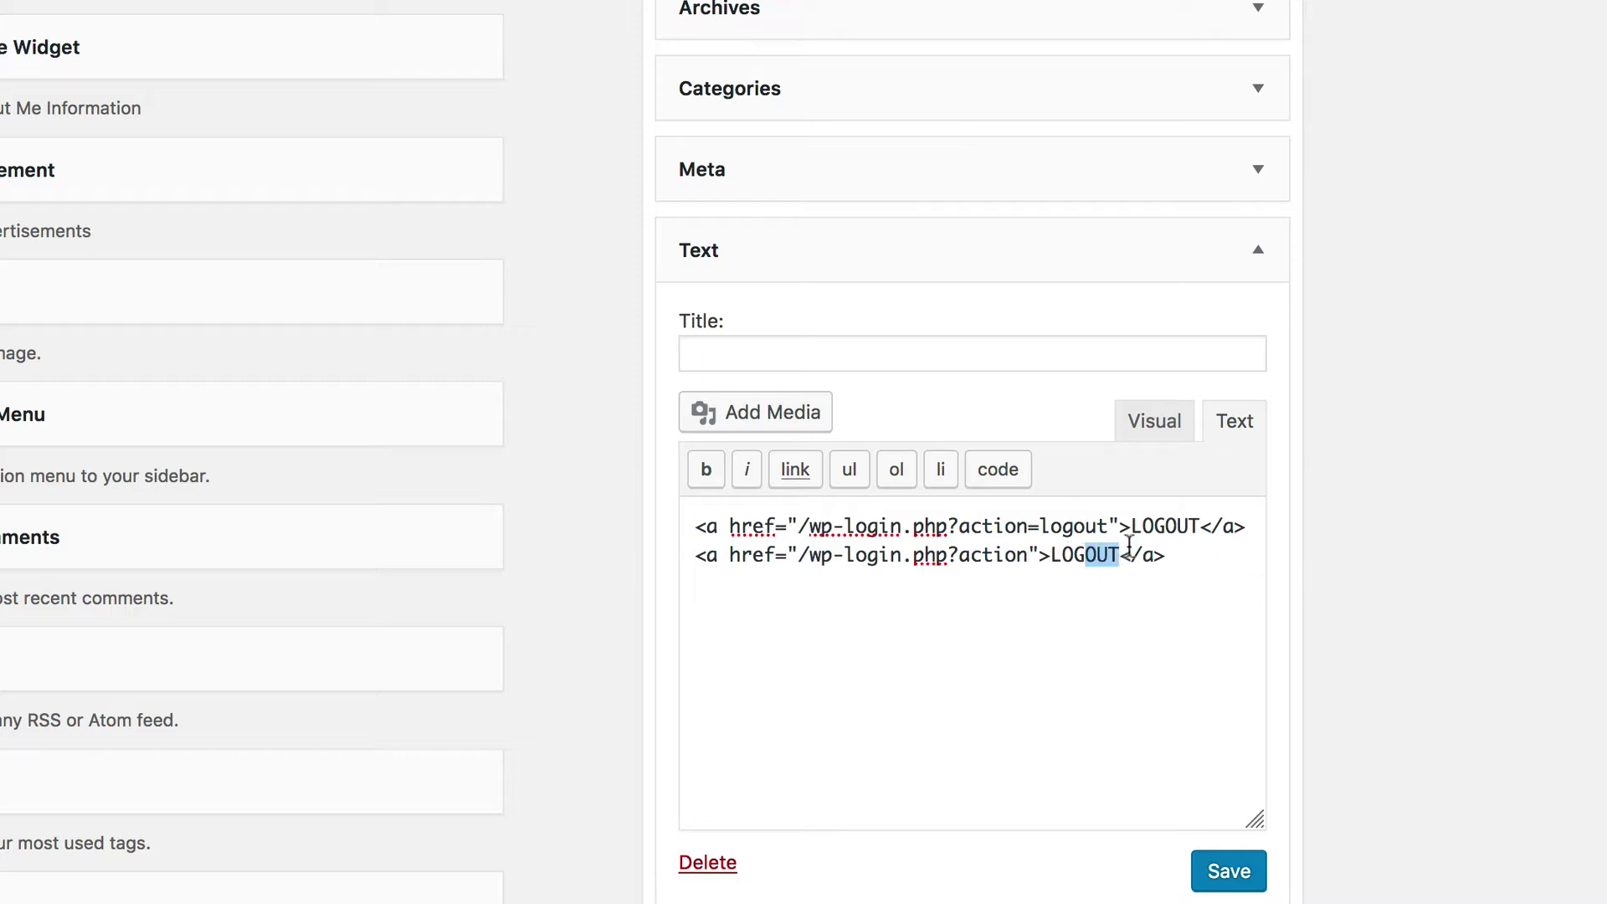
pyautogui.write('IN')
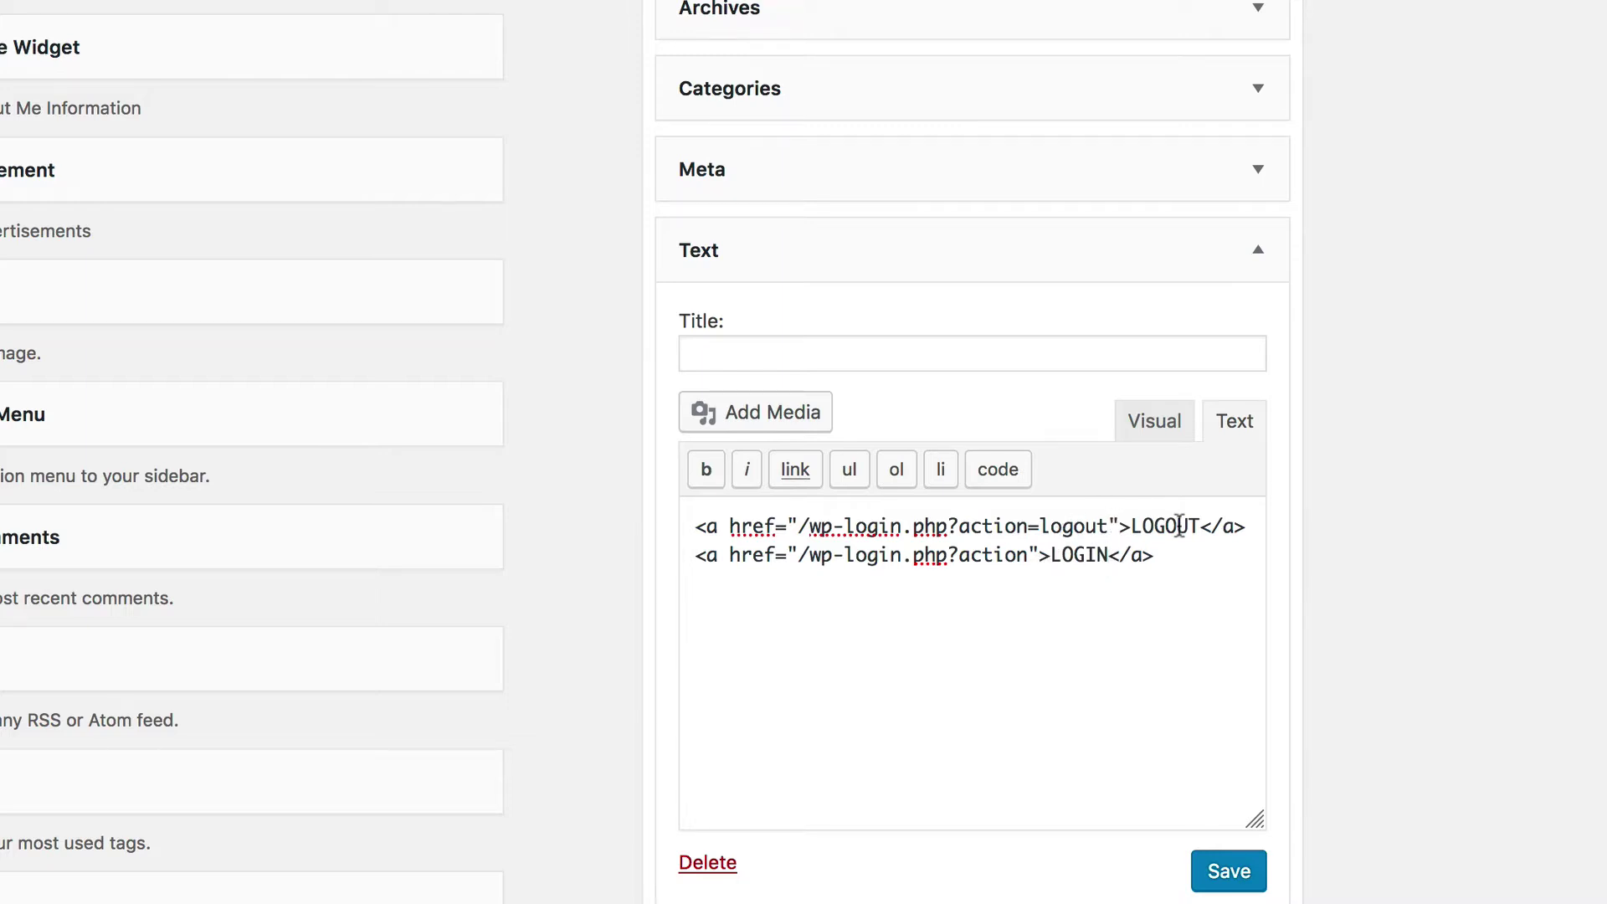
pyautogui.click(1122, 526)
pyautogui.press('BackSpace')
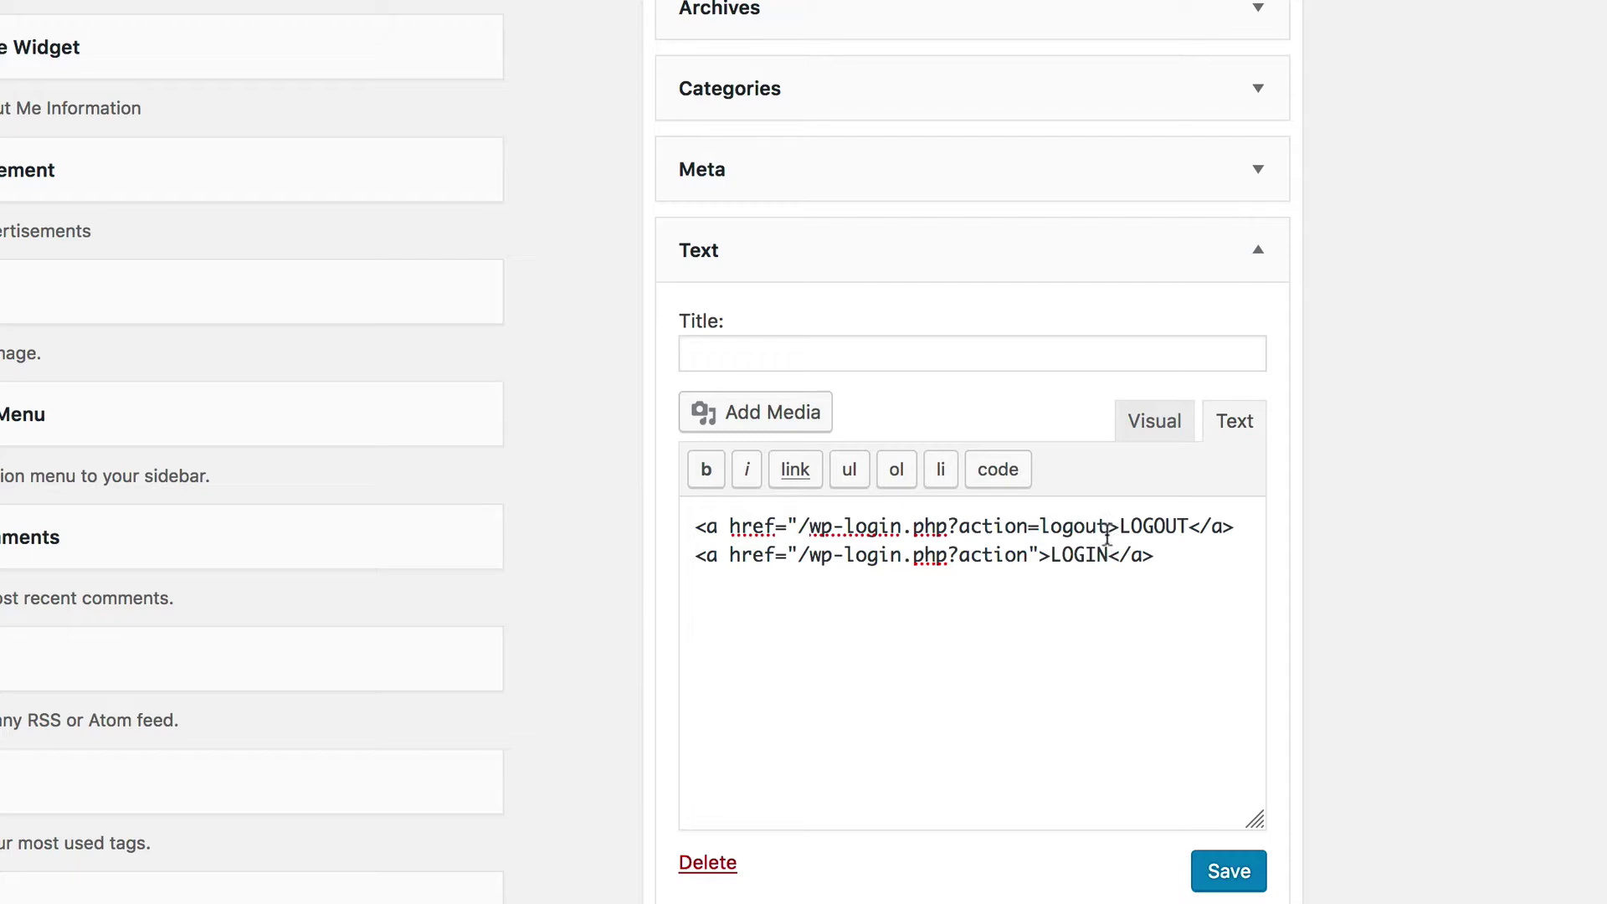
pyautogui.click(1230, 871)
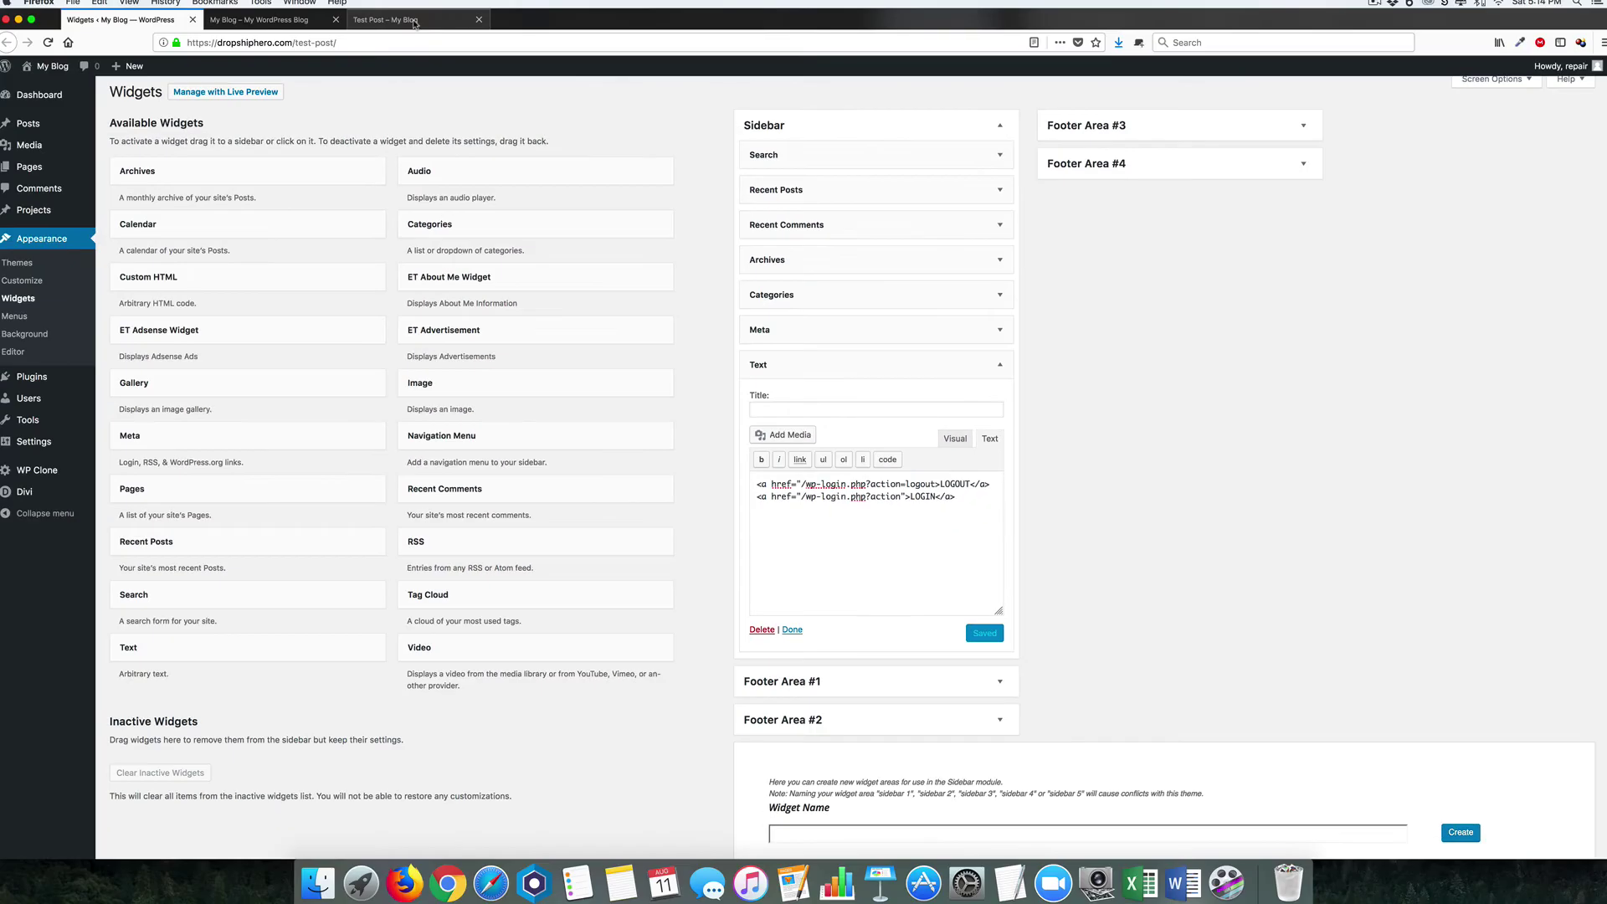
pyautogui.click(386, 19)
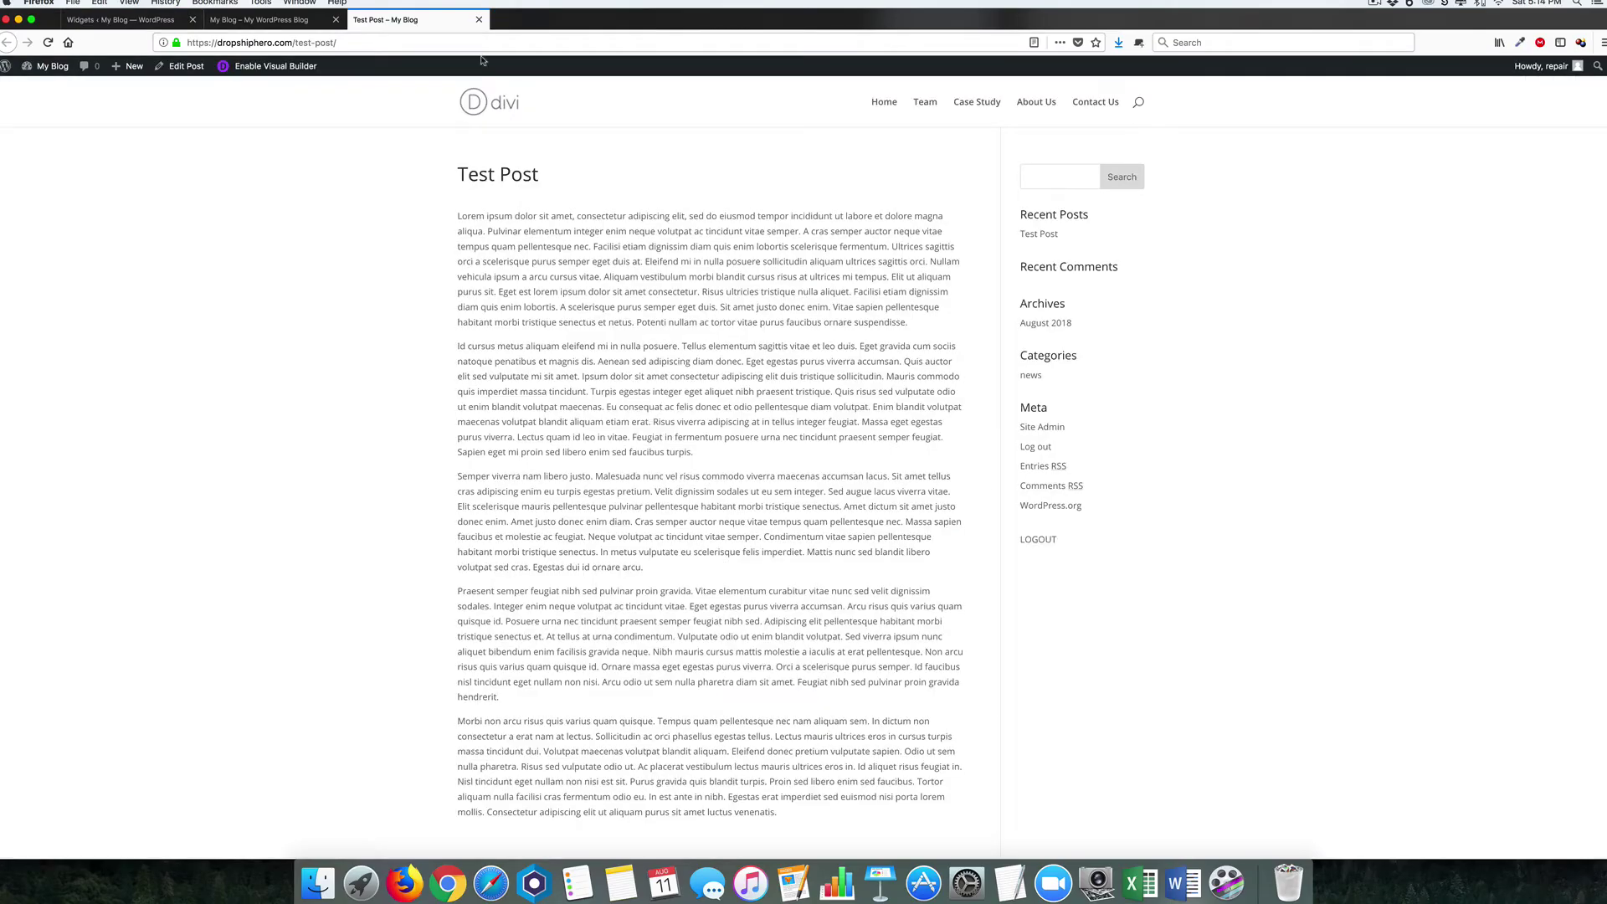
# Step: Reload the Test Post, then restore the missing " after logout in the first link and save
pyautogui.click(492, 46)
pyautogui.press('Return')
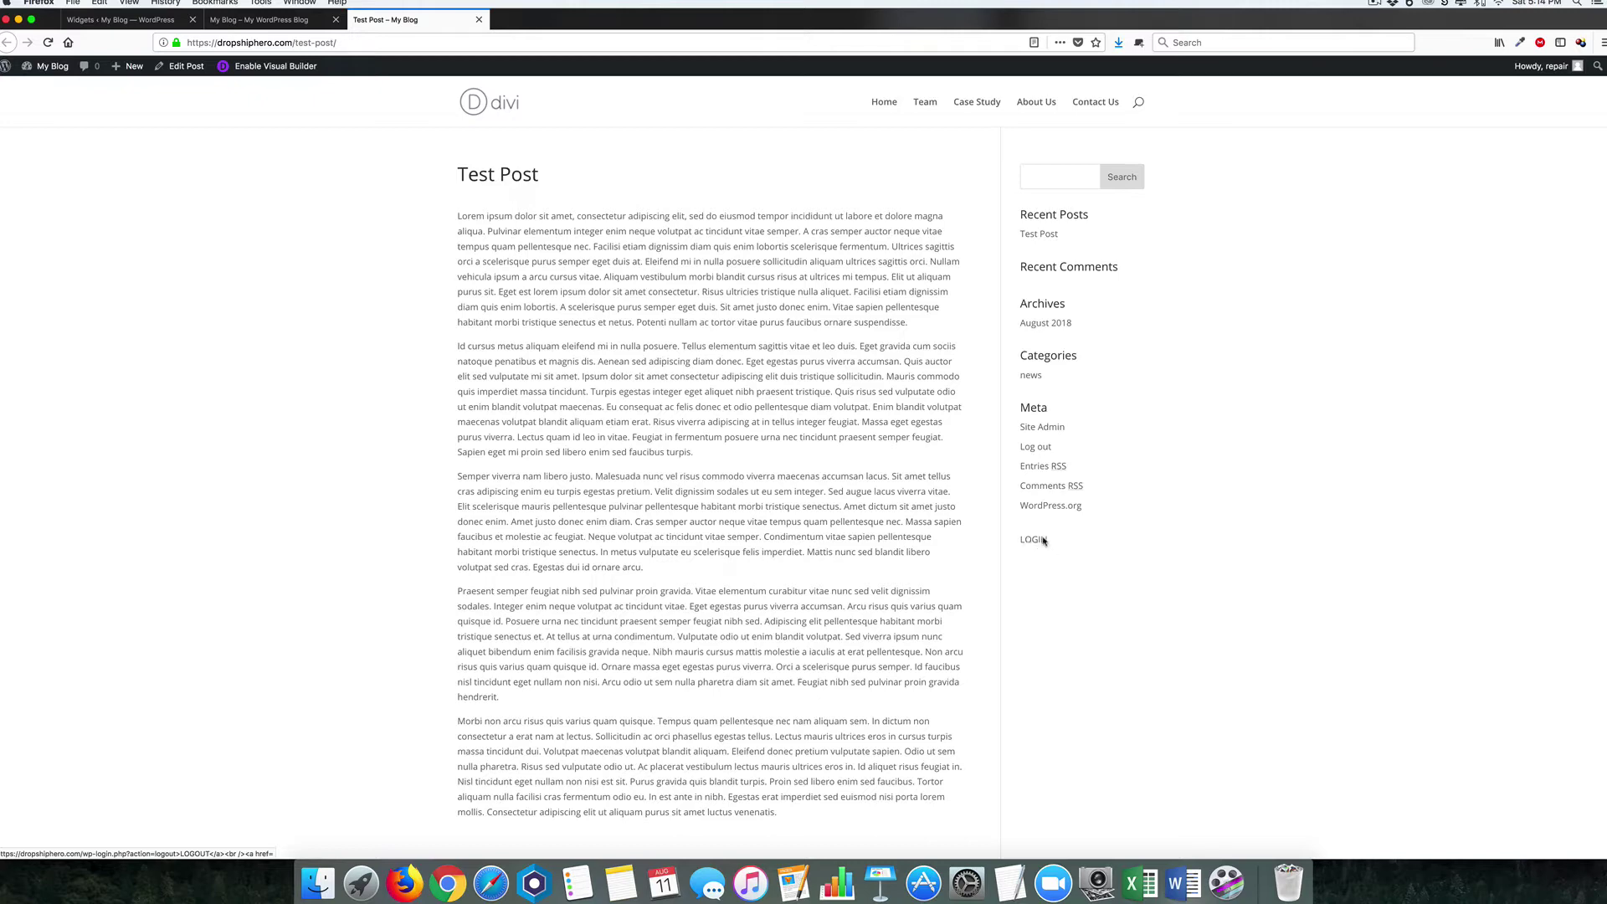
pyautogui.click(126, 19)
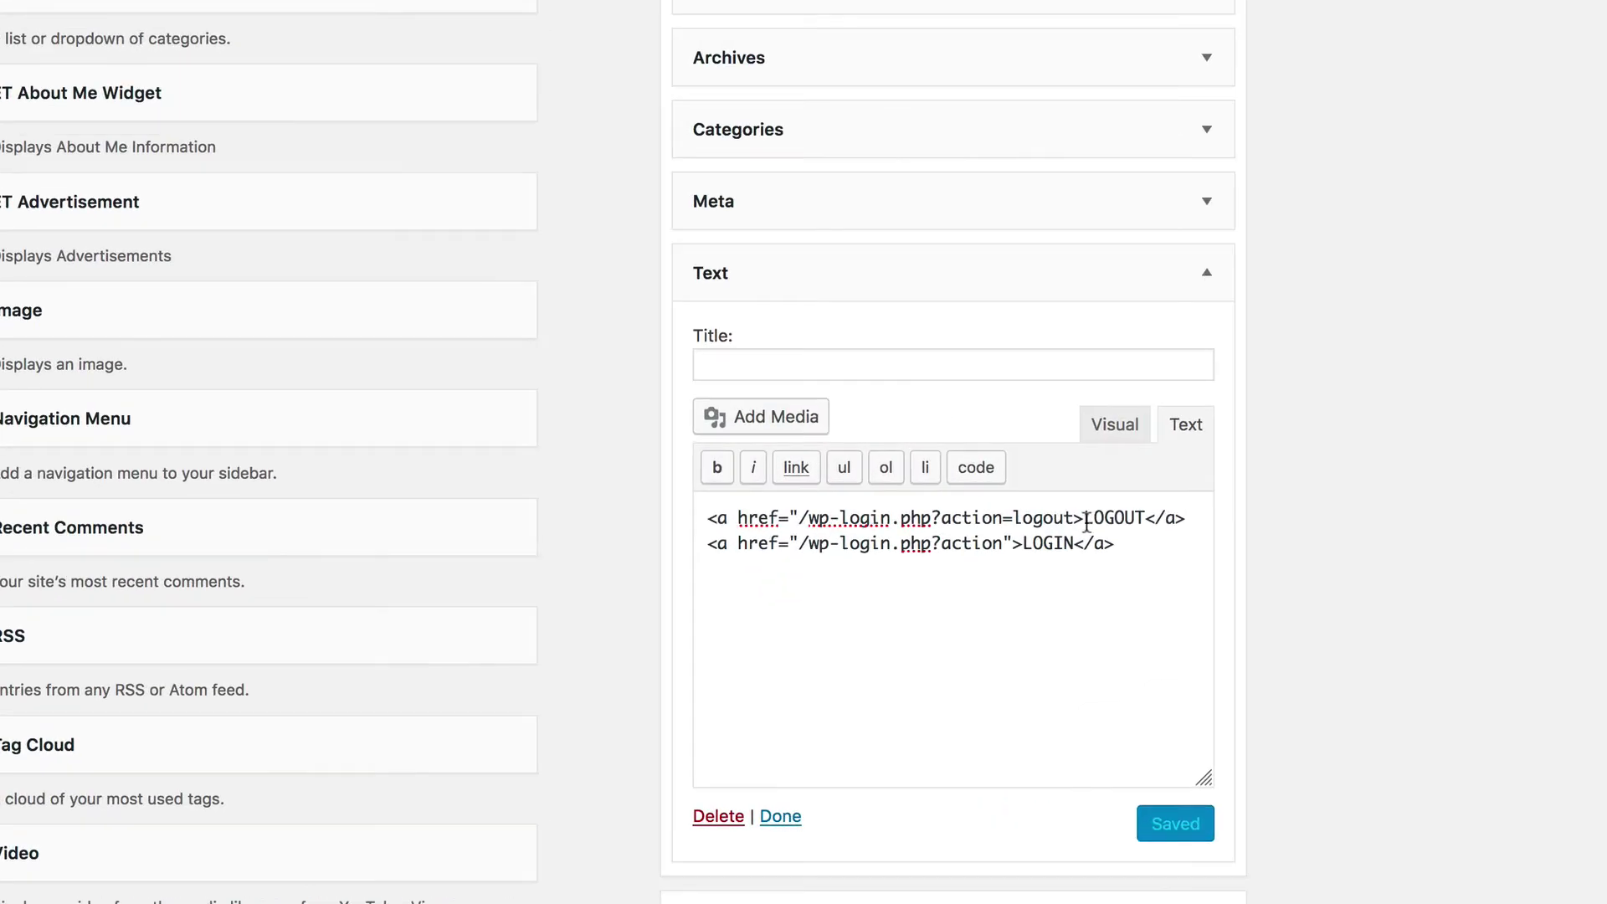
pyautogui.click(1002, 500)
pyautogui.write('"')
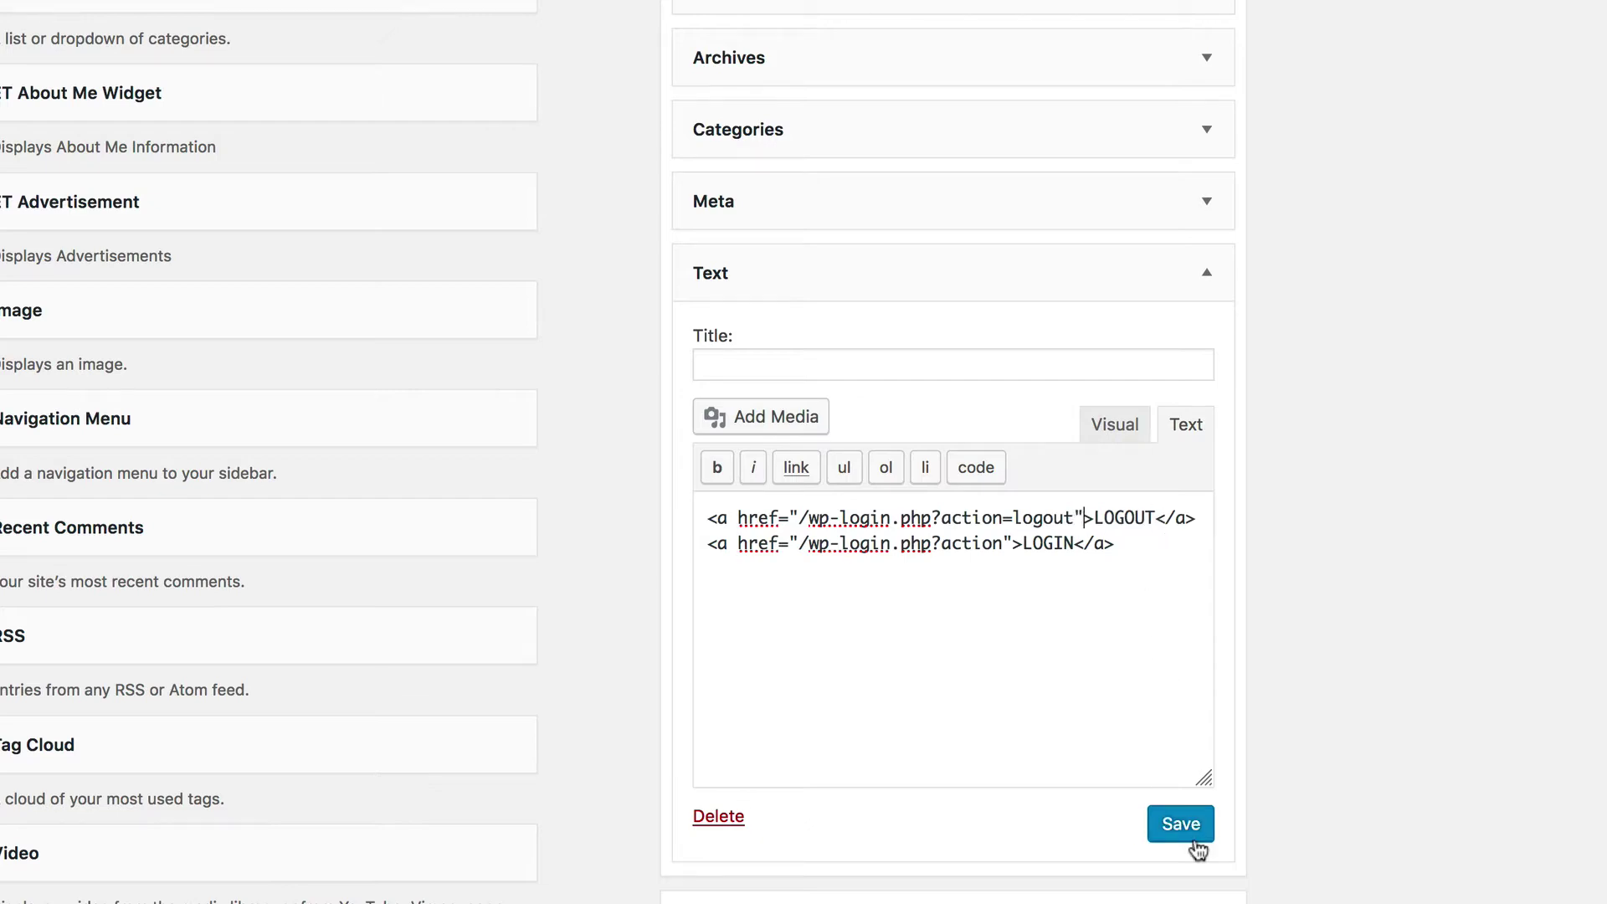
pyautogui.click(1172, 830)
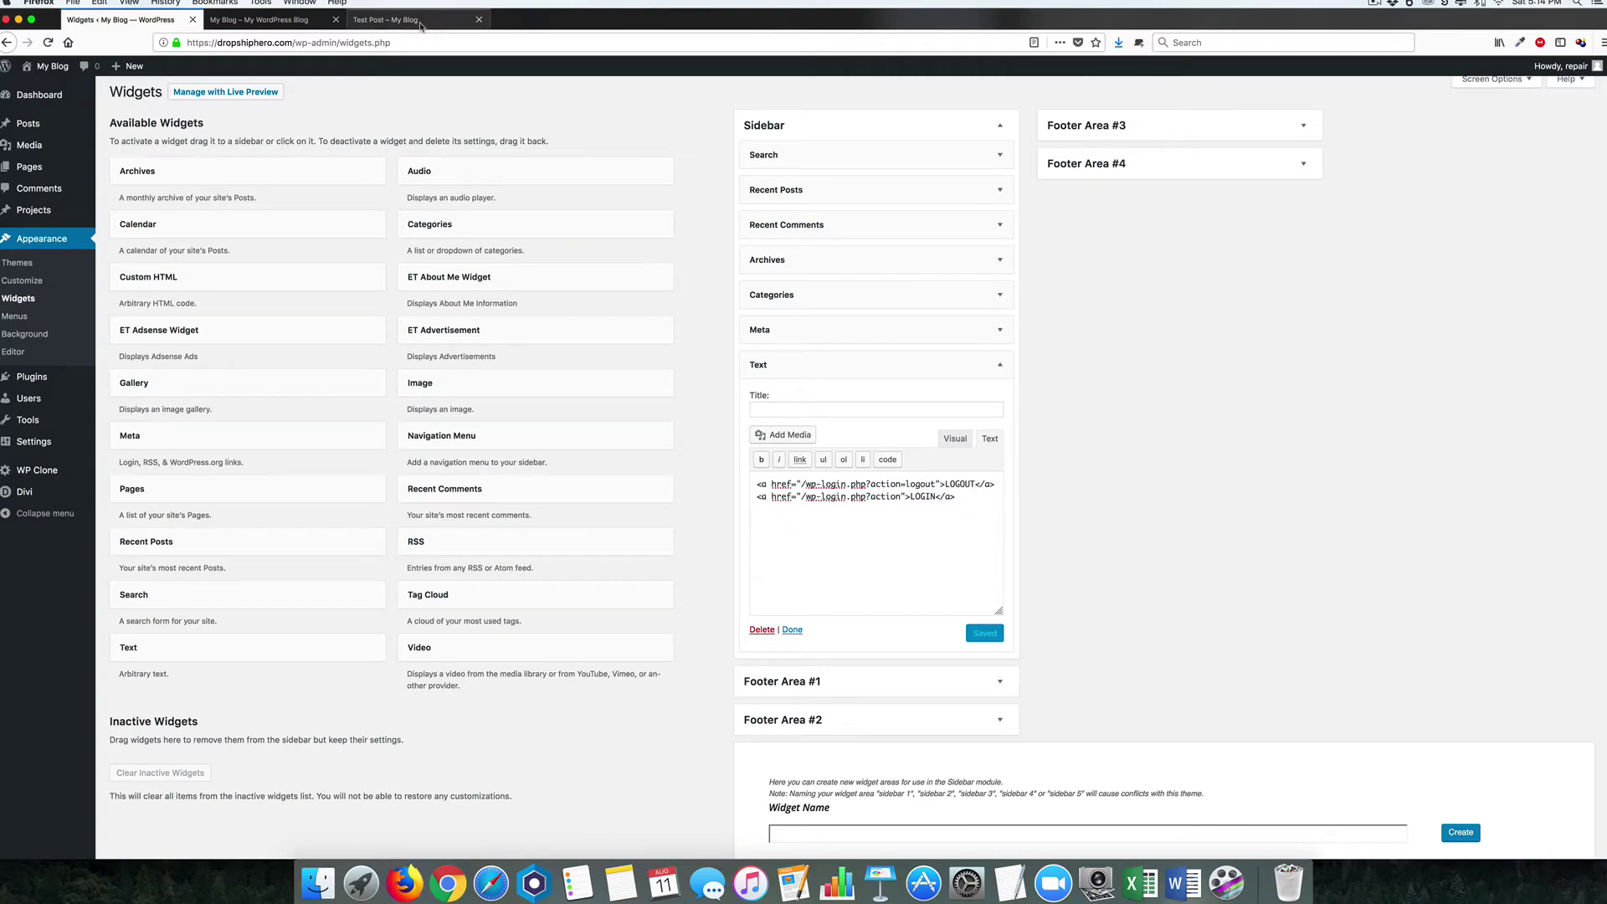
pyautogui.click(421, 24)
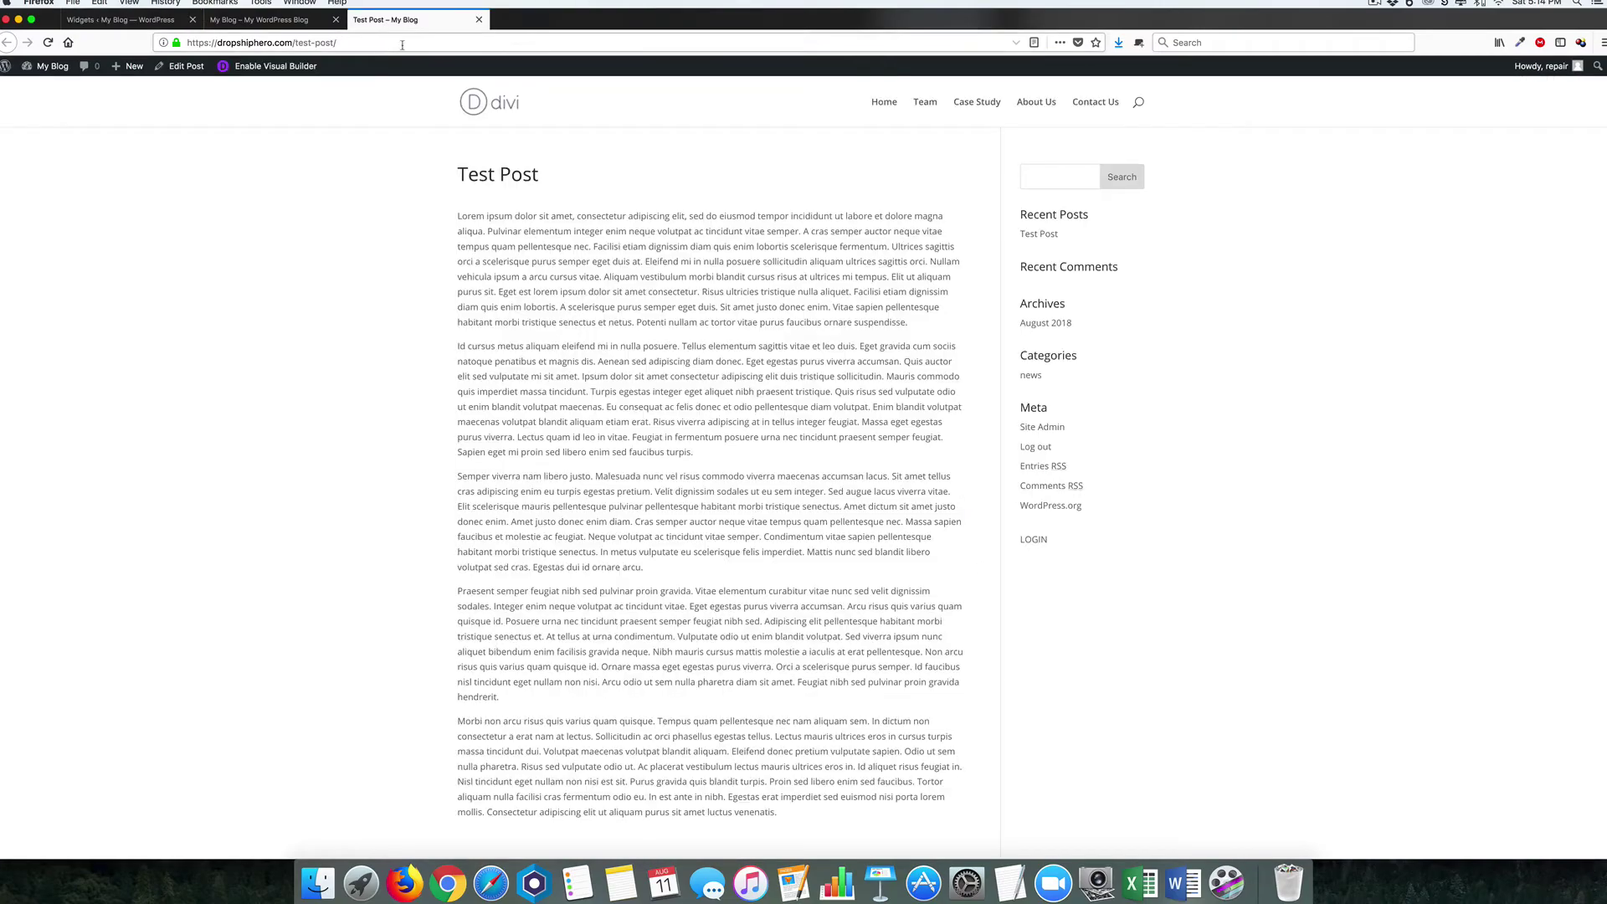
# Step: Reload the Test Post page to confirm the separate LOGOUT and LOGIN sidebar links, then return to Widgets
pyautogui.click(48, 43)
pyautogui.click(122, 20)
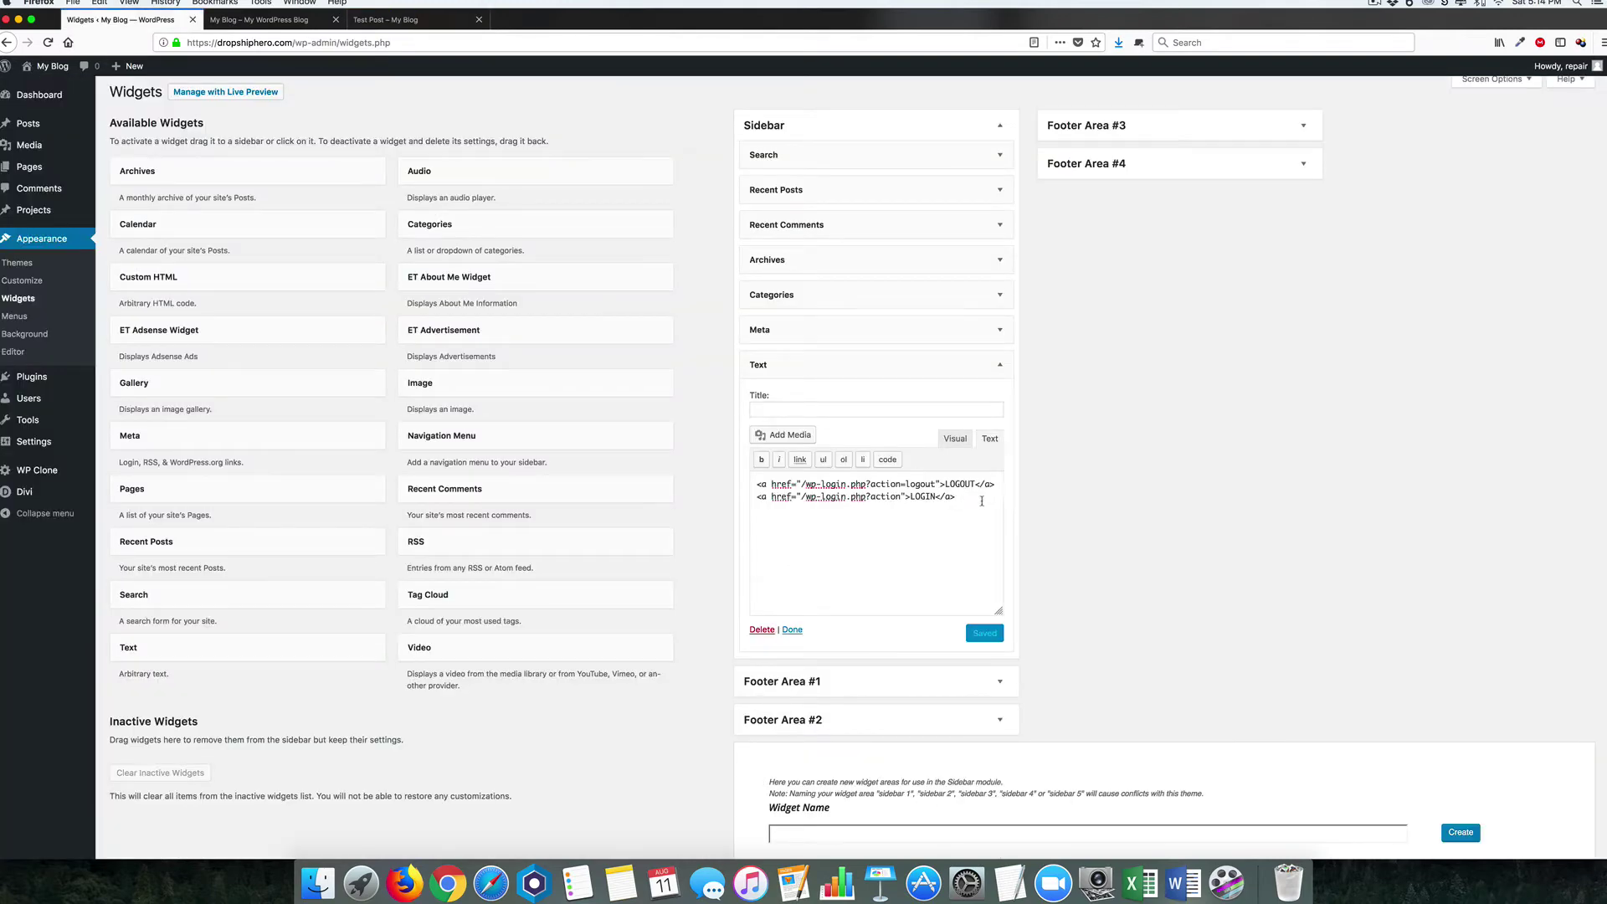